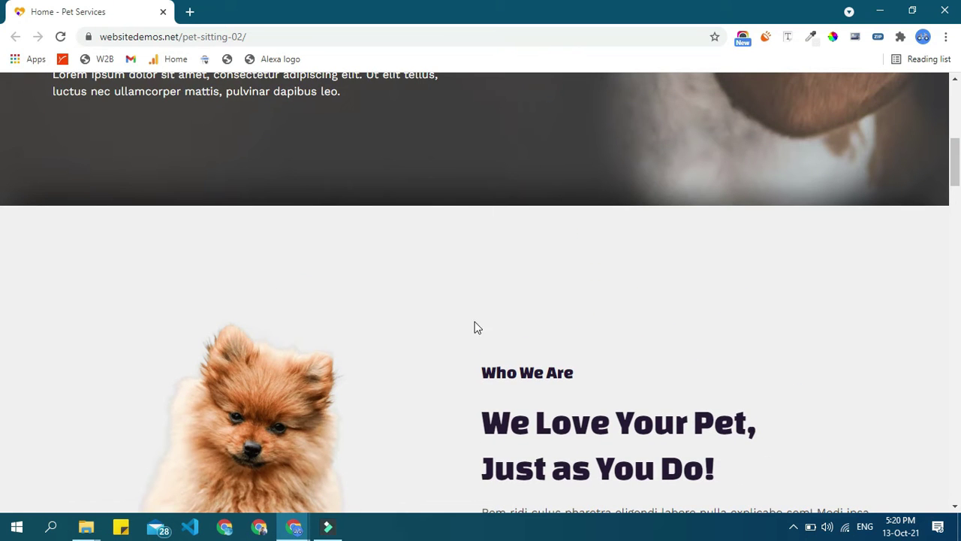
Step: Review the reference page's "Locate Your Pet, Anytime, Anywhere!" section, and check the "Who We Are" section's margin and padding in the Elementor editor
scroll(552, 344, "down", 7)
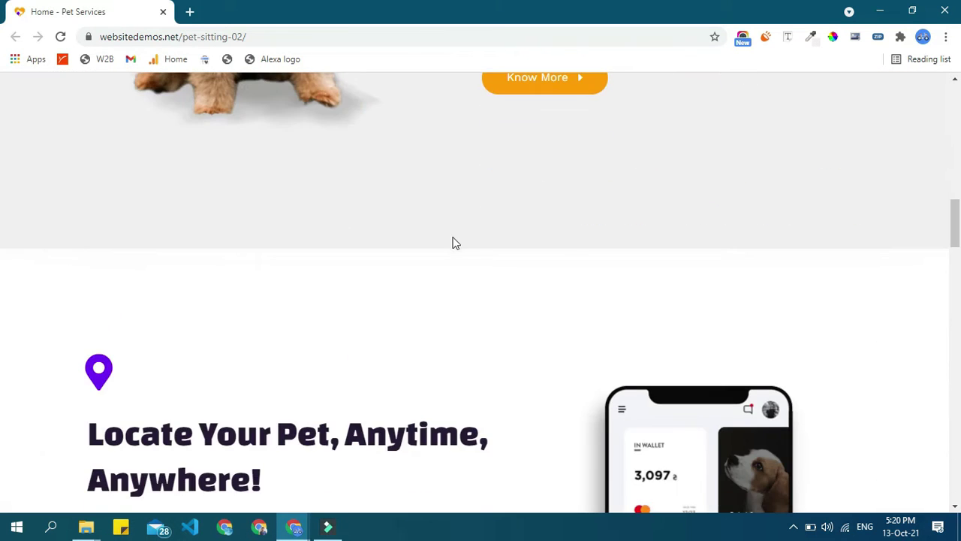
scroll(618, 146, "down", 3)
key("alt+Tab")
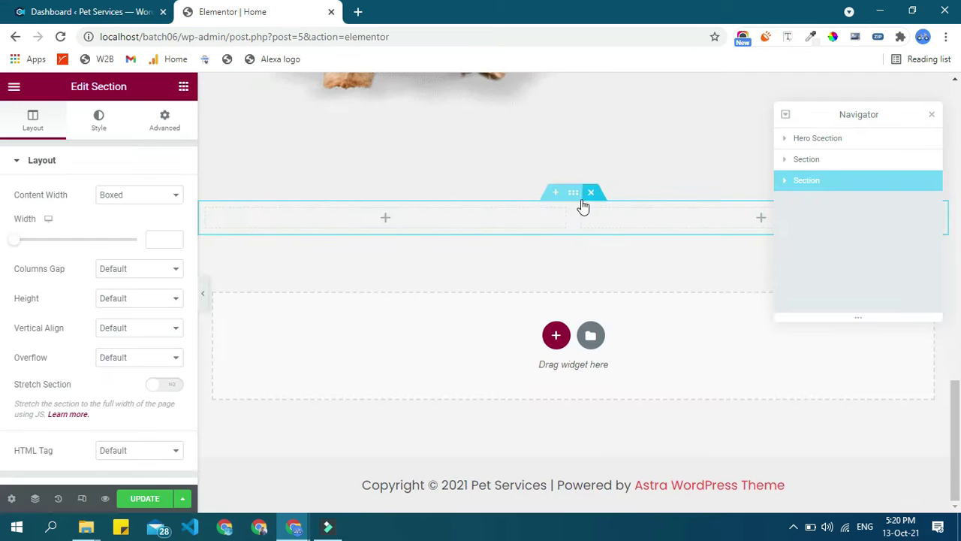
left_click(815, 160)
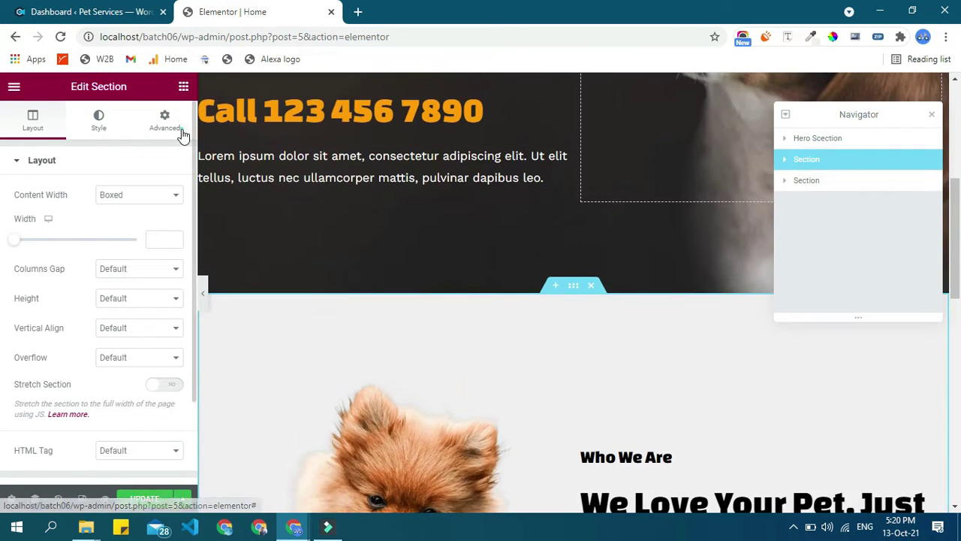
left_click(167, 122)
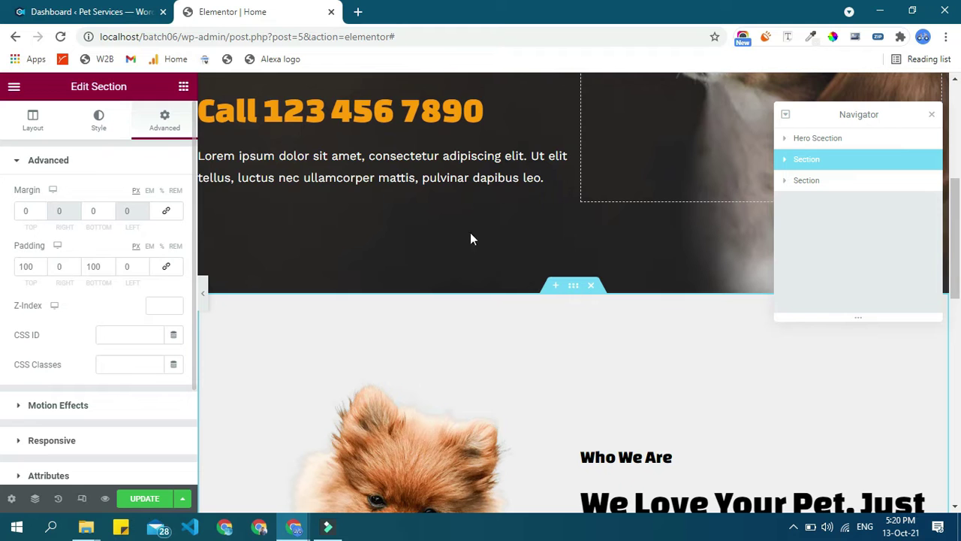
Step: Unlink the margin values of the empty two-column section below "Who We Are"
left_click(815, 182)
scroll(189, 123, "down", 2)
scroll(172, 136, "up", 3)
left_click(167, 120)
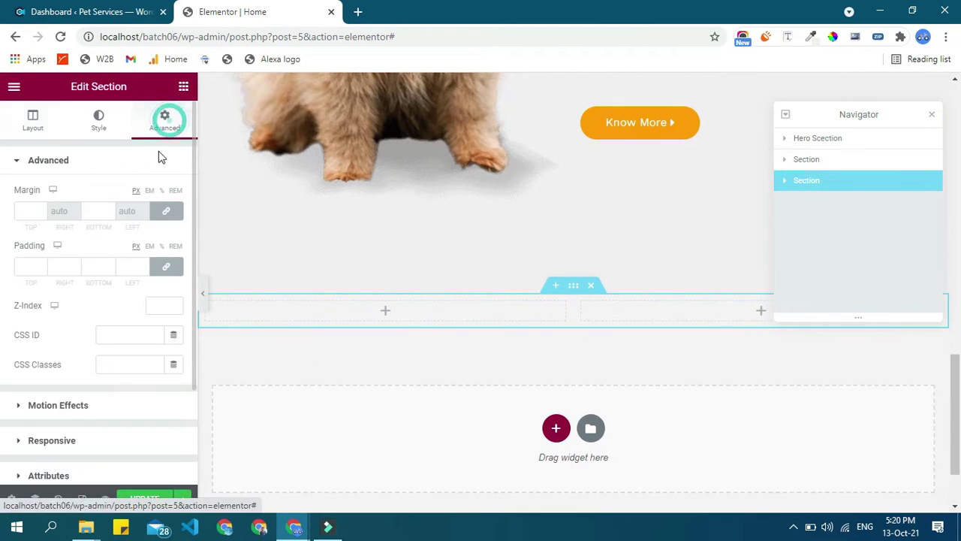
left_click(169, 217)
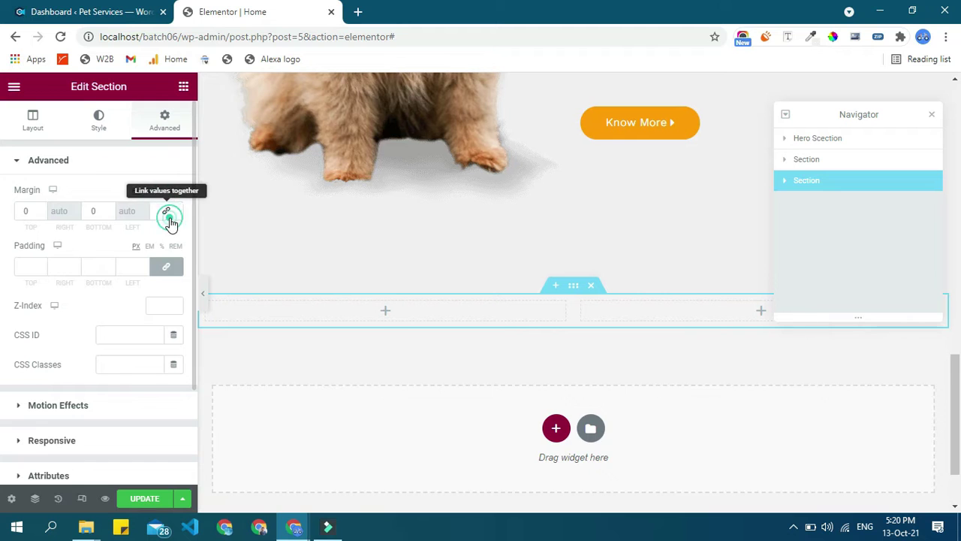
Step: Unlink the empty two-column section's padding values and set its top and bottom padding to 100 px
left_click(166, 267)
left_click(22, 264)
type("1400")
key("Tab")
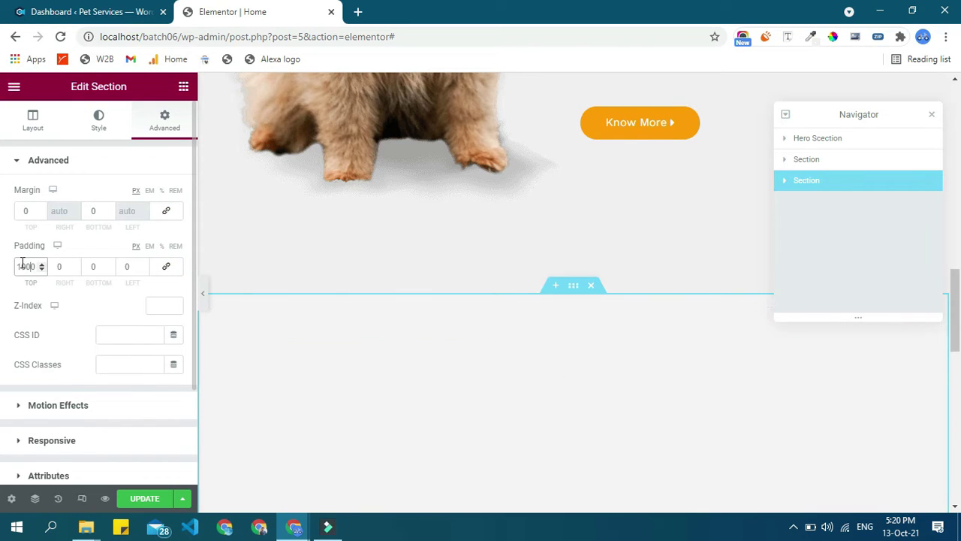
key("Tab")
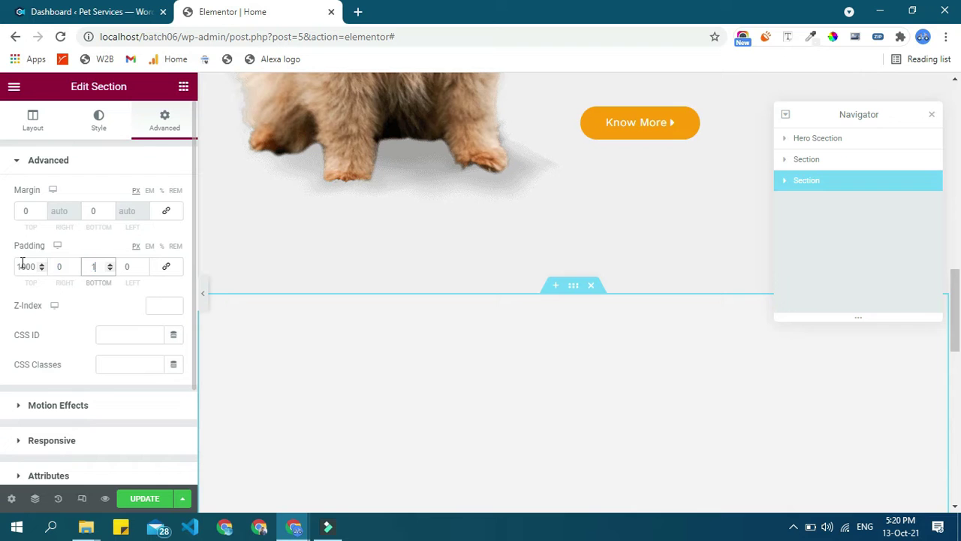
type("100")
left_click(22, 263)
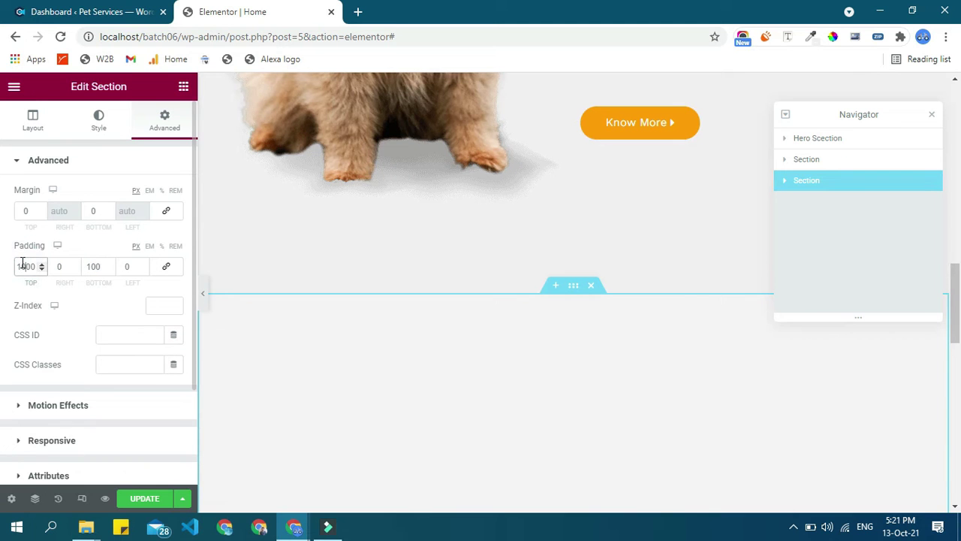
key("BackSpace")
Step: Give the empty two-column section a classic background in white (#FFFFFF), matching the reference page
key("alt+Tab")
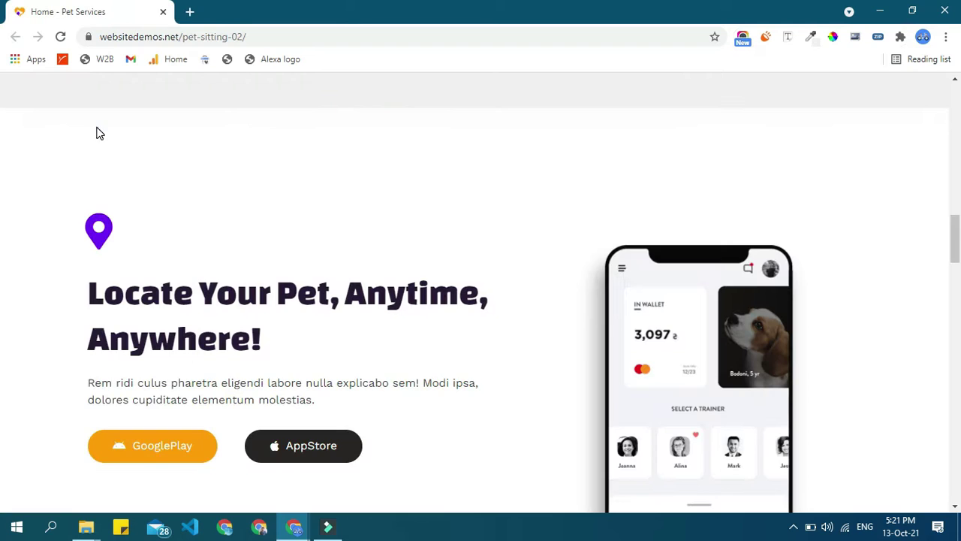
key("alt+Tab")
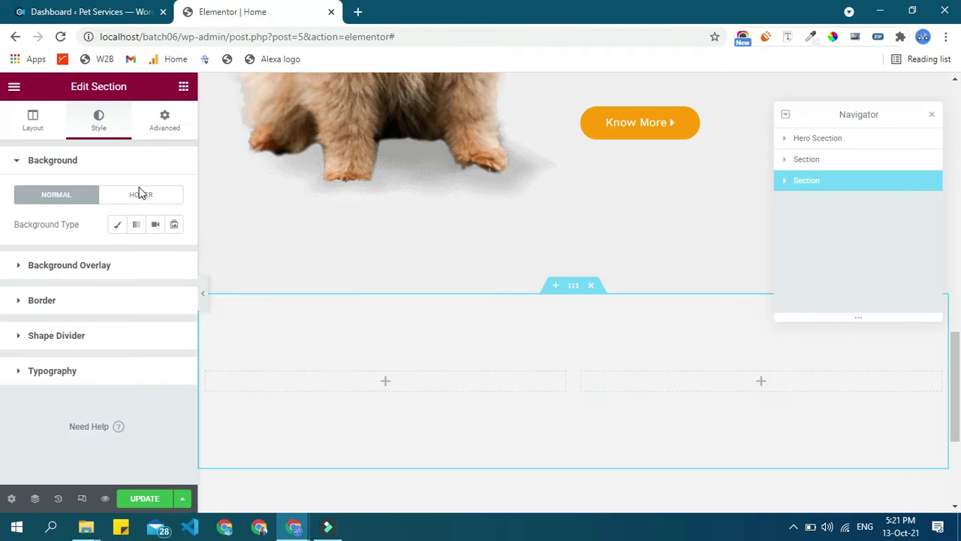
left_click(118, 224)
left_click(173, 254)
left_click_drag(150, 323, 97, 279)
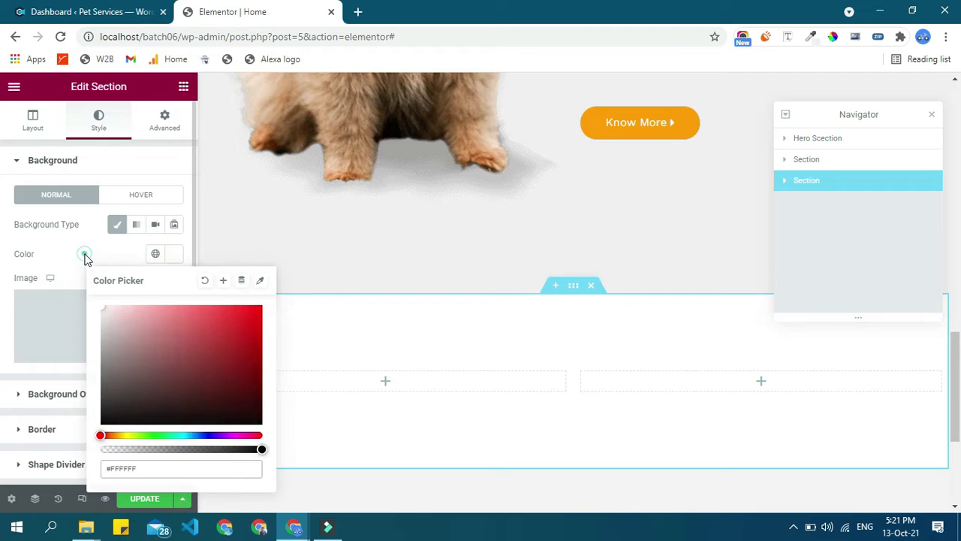
left_click(378, 322)
scroll(378, 322, "down", 1)
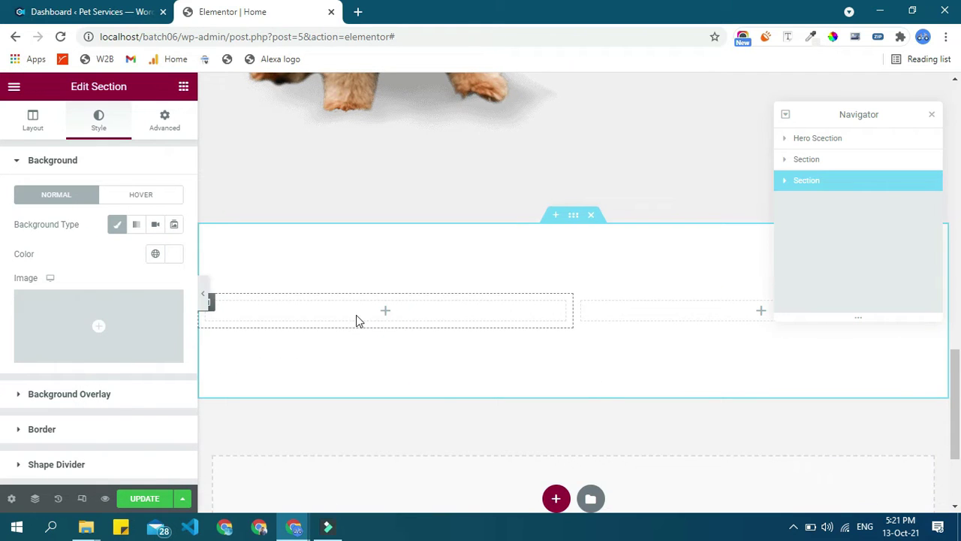
Step: Switch to the reference page and inspect the purple marker icon above the "Locate Your Pet" heading to identify its icon class
key("alt+Tab")
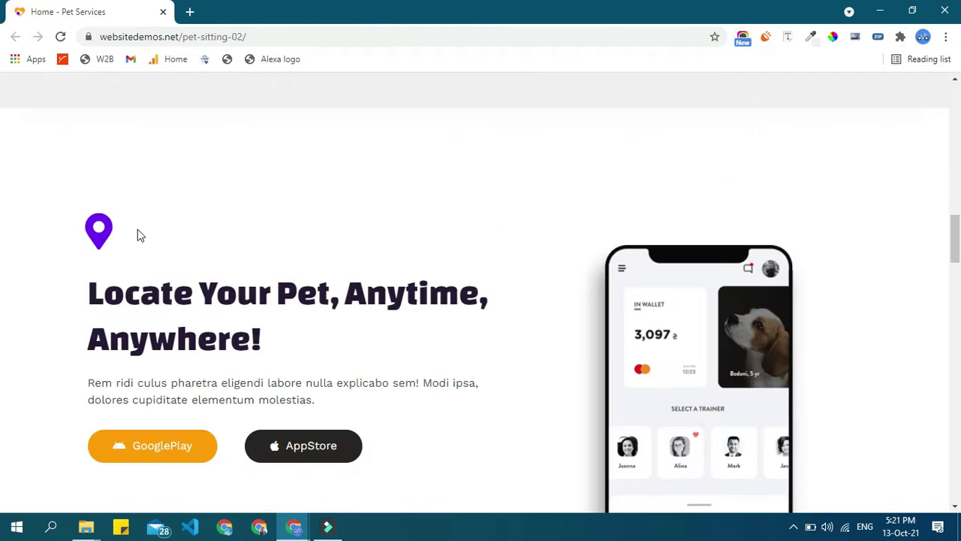
right_click(98, 231)
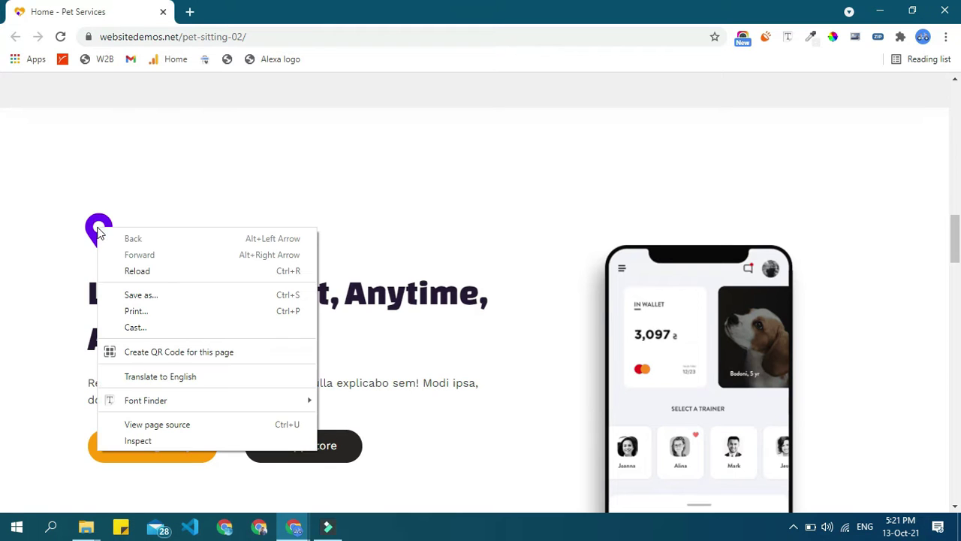
left_click(141, 444)
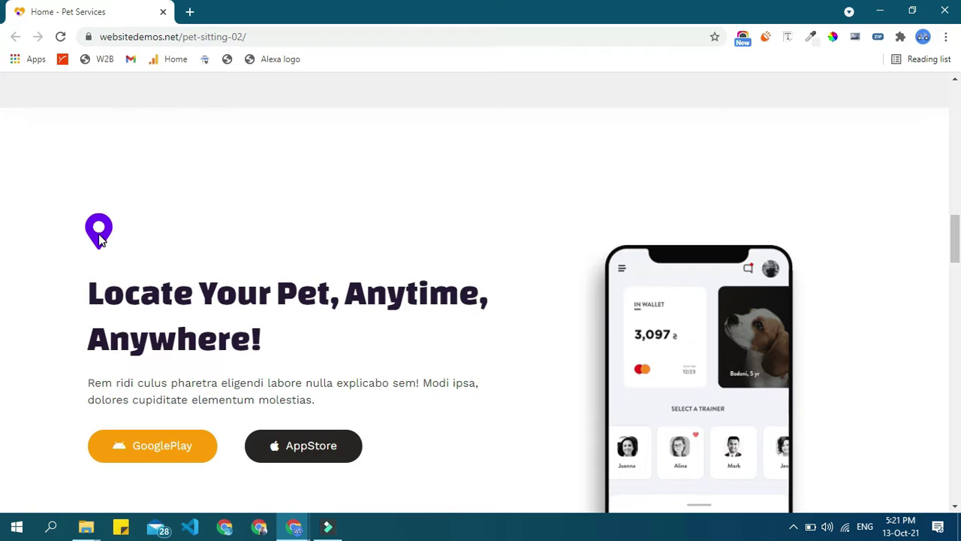
key("ctrl+shift+c")
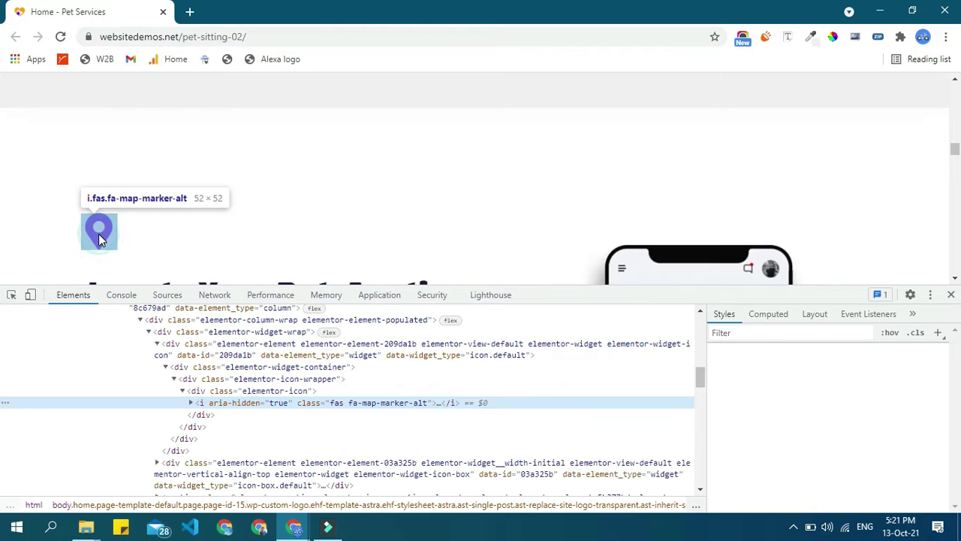
left_click(98, 233)
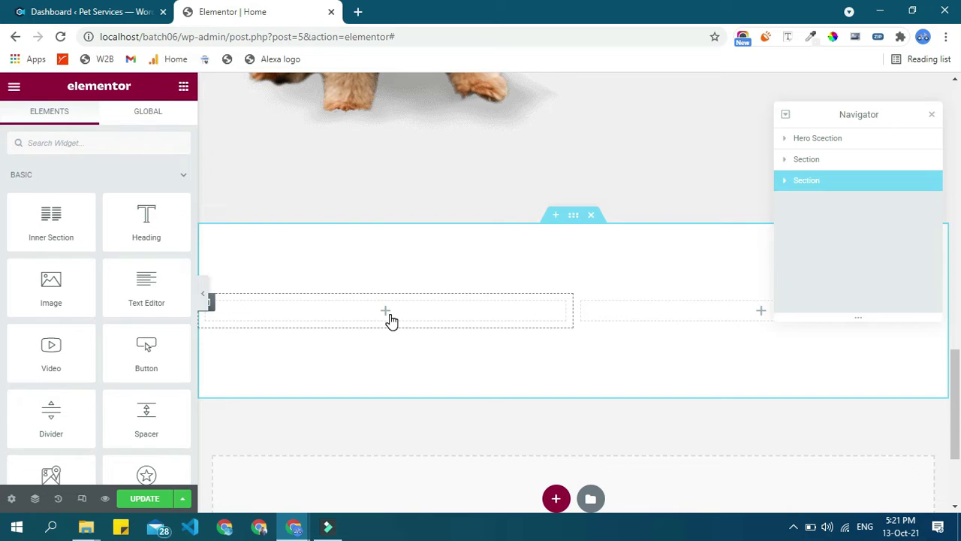
left_click(102, 148)
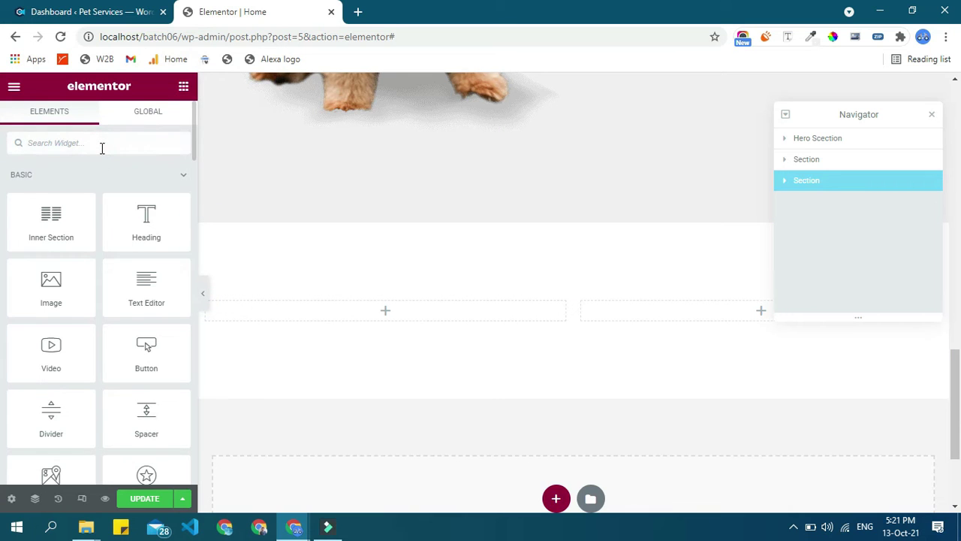
type("icon")
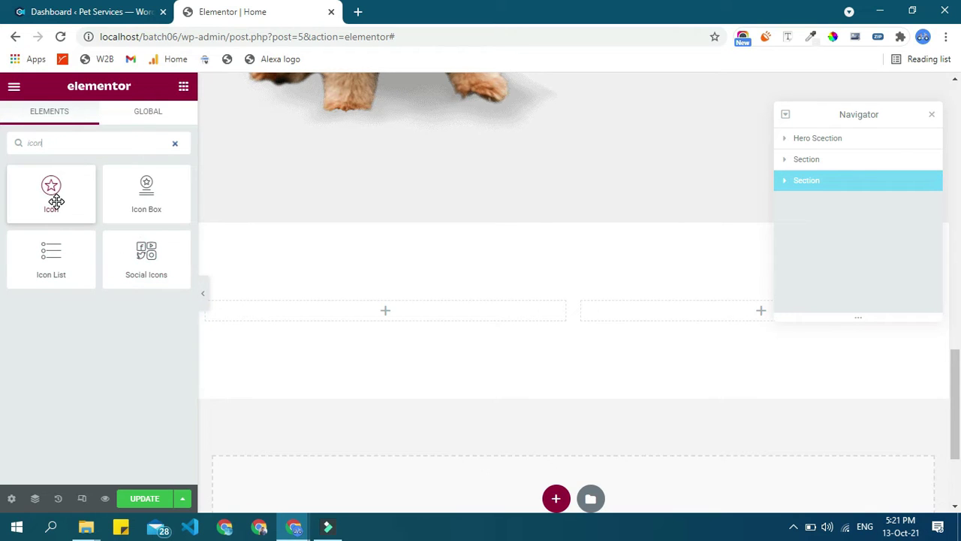
key("BackSpace")
key("BackSpace")
key("BackSpace")
key("BackSpace")
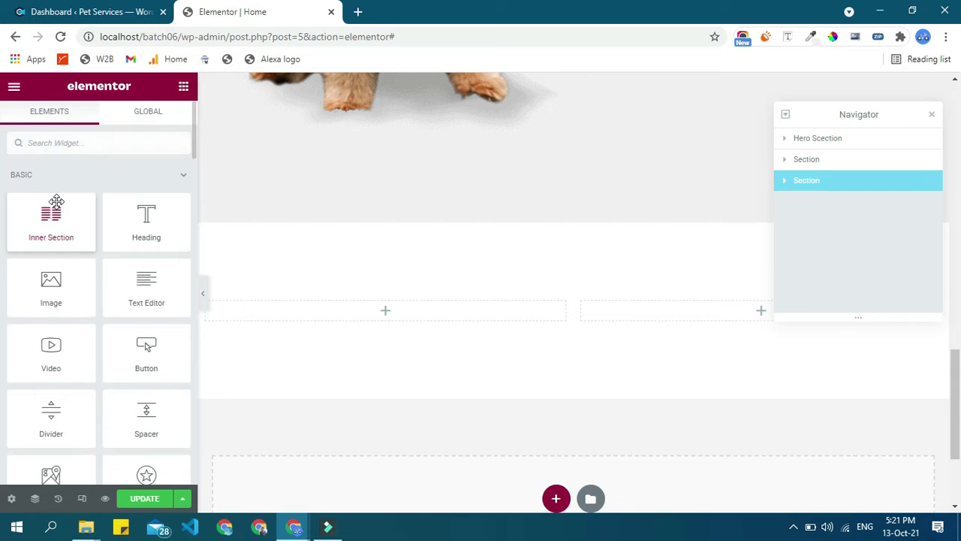
Step: Add an Icon widget to the first column of the white two-column section
scroll(88, 285, "down", 3)
left_click_drag(128, 277, 334, 307)
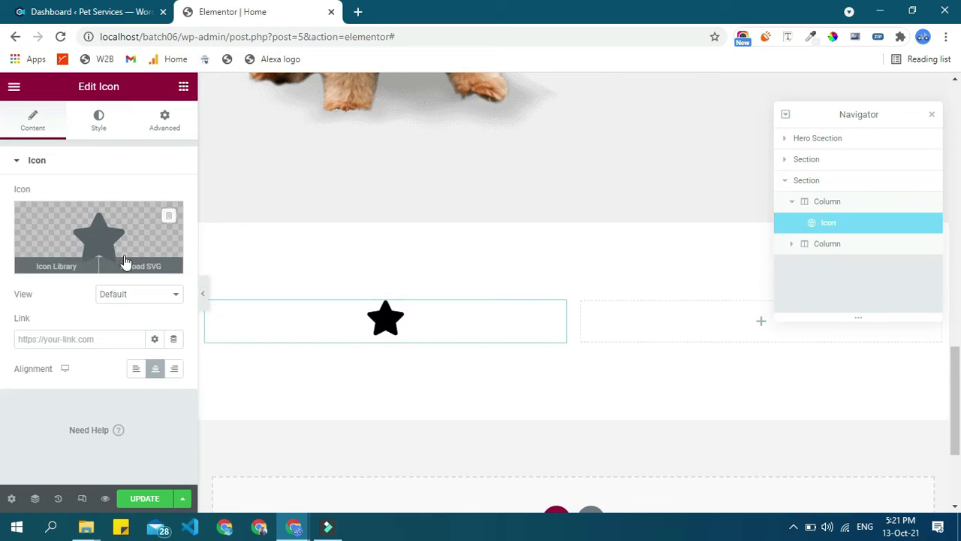
Step: Open the icon library for the new Icon widget and browse all icons, comparing with the marker on the reference page
left_click(100, 235)
scroll(441, 230, "down", 15)
scroll(441, 230, "down", 8)
scroll(440, 195, "up", 4)
left_click(435, 141)
key("alt+Tab")
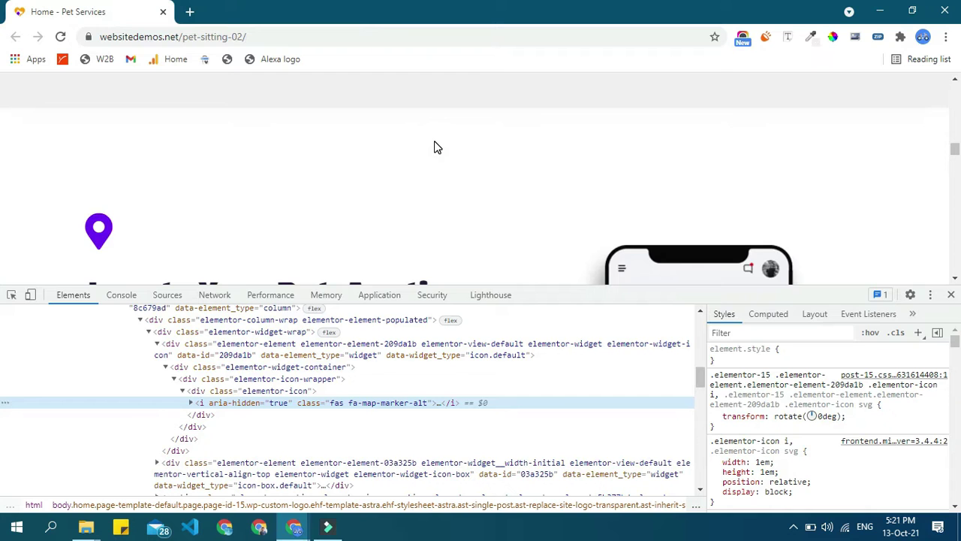
key("alt+Tab")
Step: Filter the icon library by "map" and insert the map marker with a round hole, as on the reference page
left_click(435, 138)
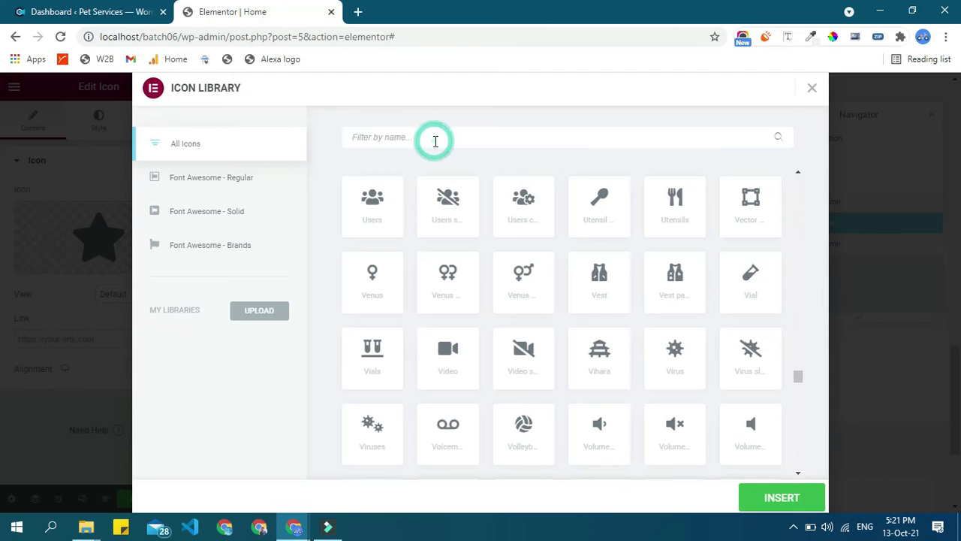
type("map")
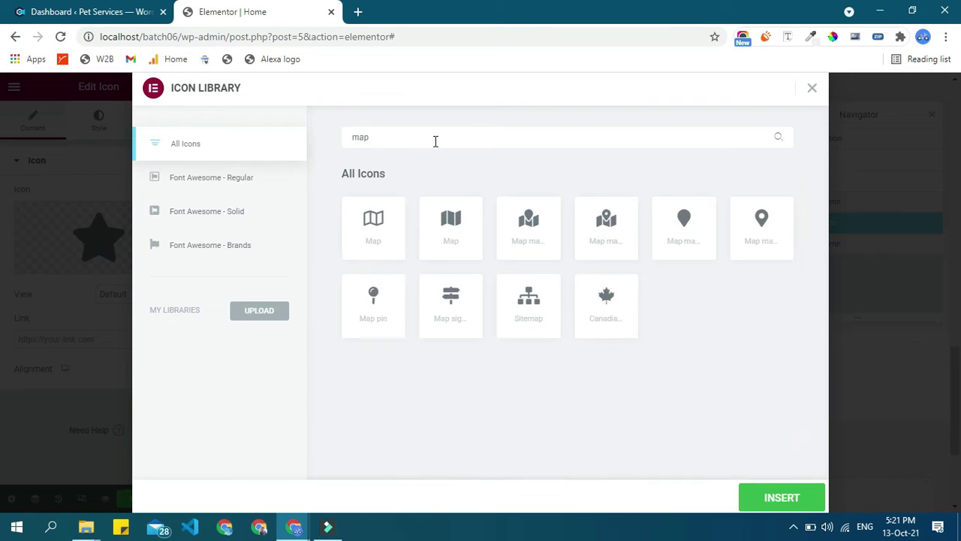
left_click(688, 250)
left_click(747, 245)
key("alt+Tab")
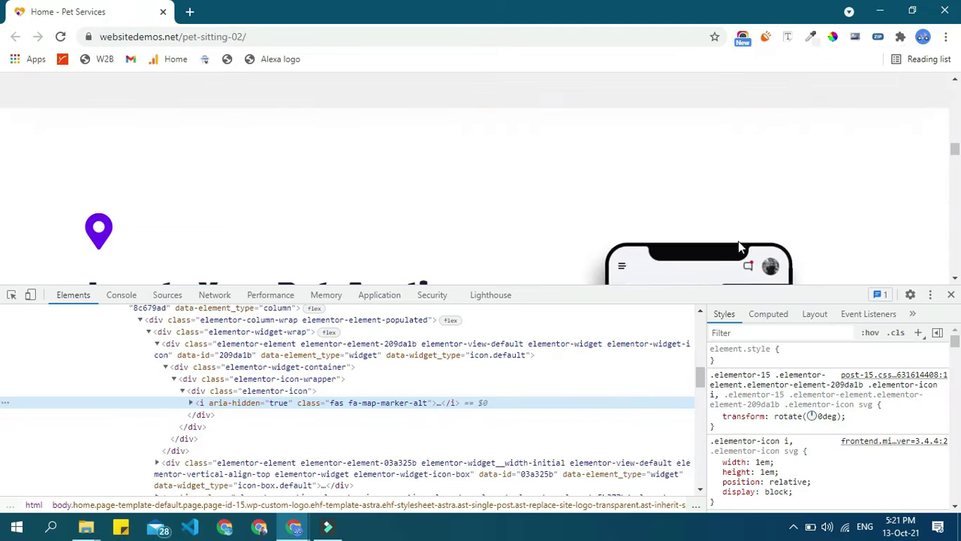
key("alt+Tab")
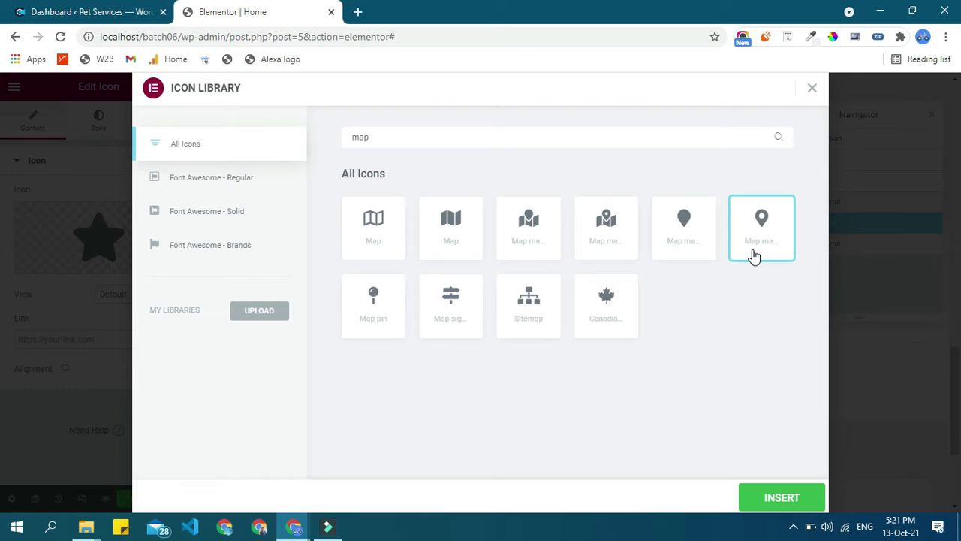
left_click(781, 492)
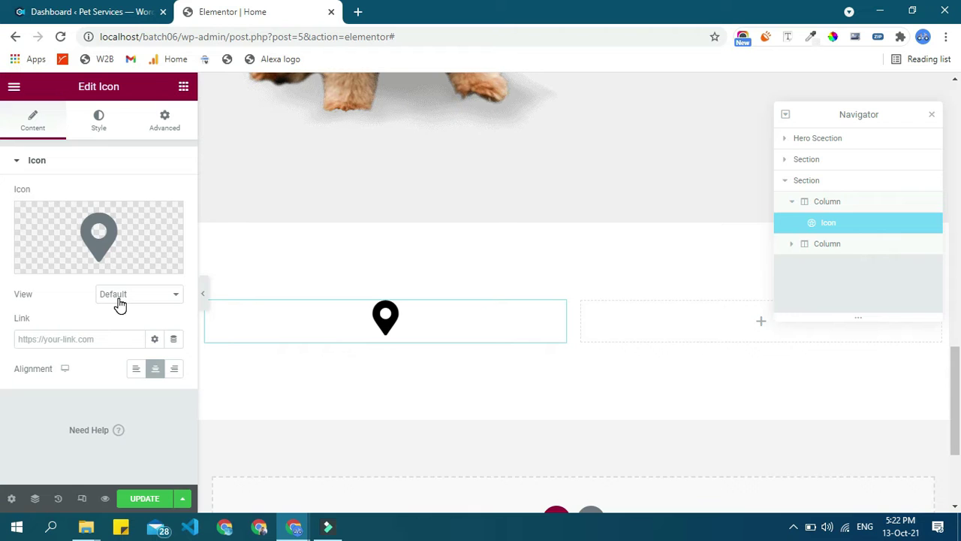
Step: Compare the map marker with the reference page and try the Stacked and Framed views on it in turn
key("alt+Tab")
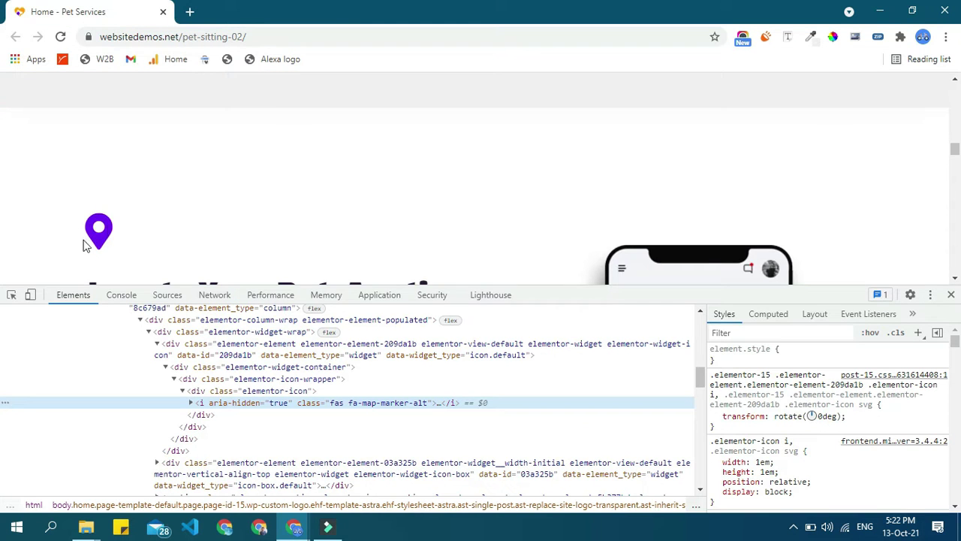
key("alt+Tab")
left_click(158, 296)
left_click(143, 324)
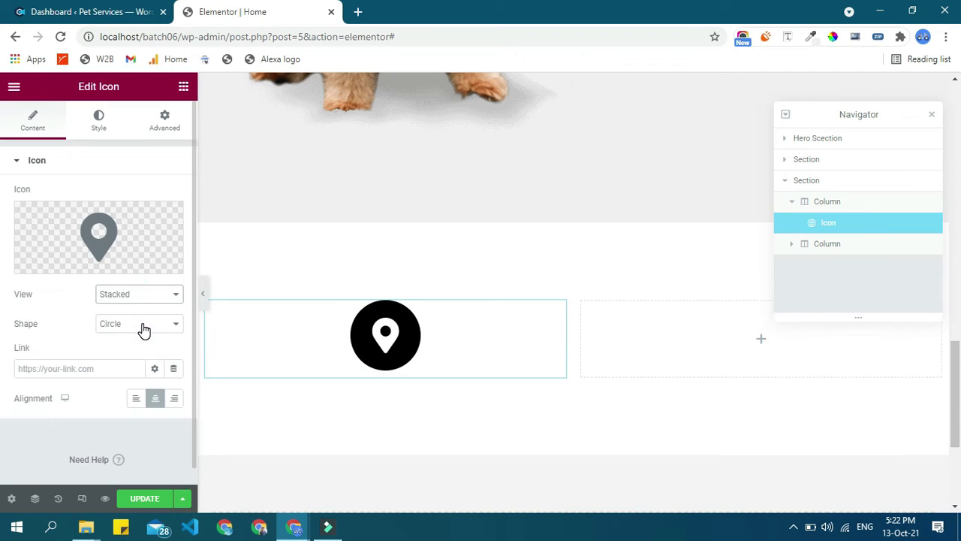
left_click(128, 297)
left_click(123, 329)
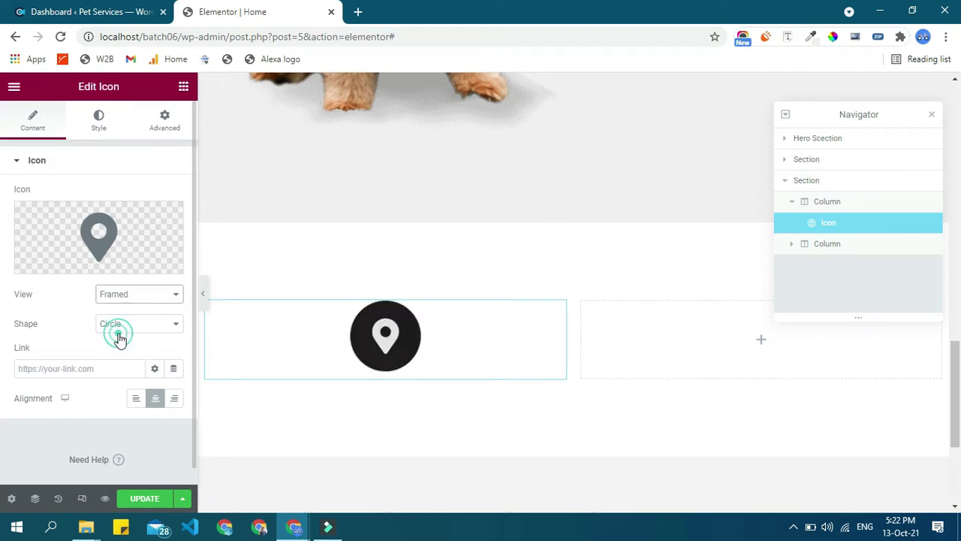
left_click(124, 295)
left_click(116, 320)
left_click(125, 295)
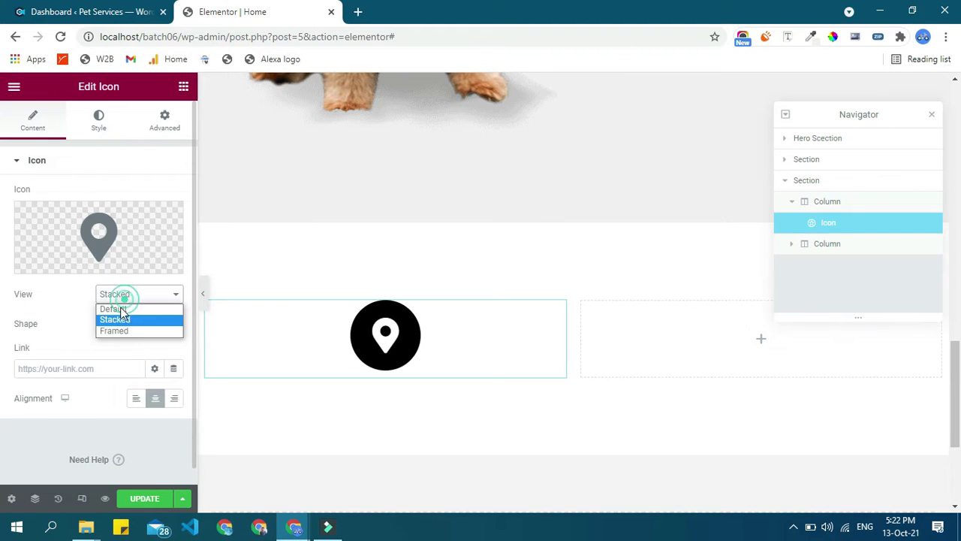
left_click(116, 331)
Step: Set the map marker icon's view to Stacked and its shape to Square
left_click(125, 295)
left_click(120, 320)
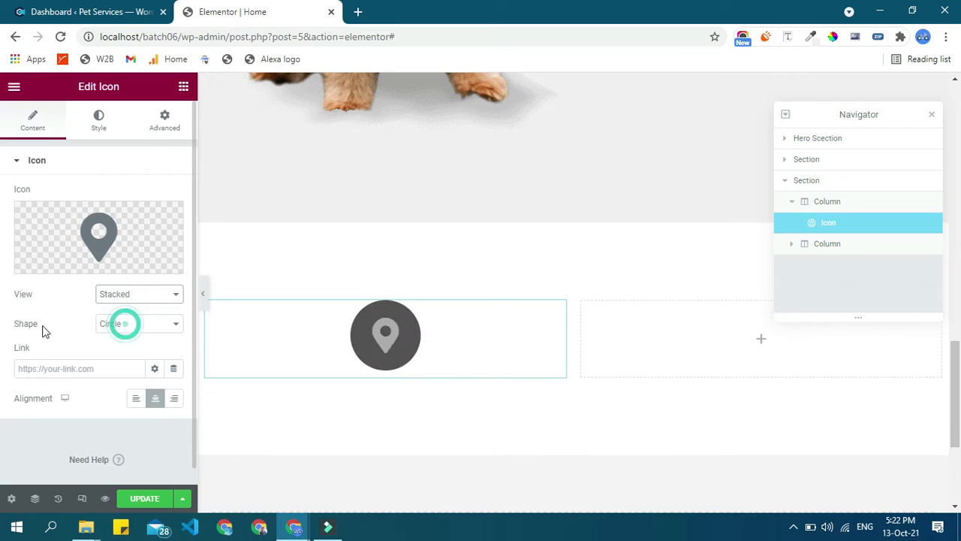
left_click(139, 321)
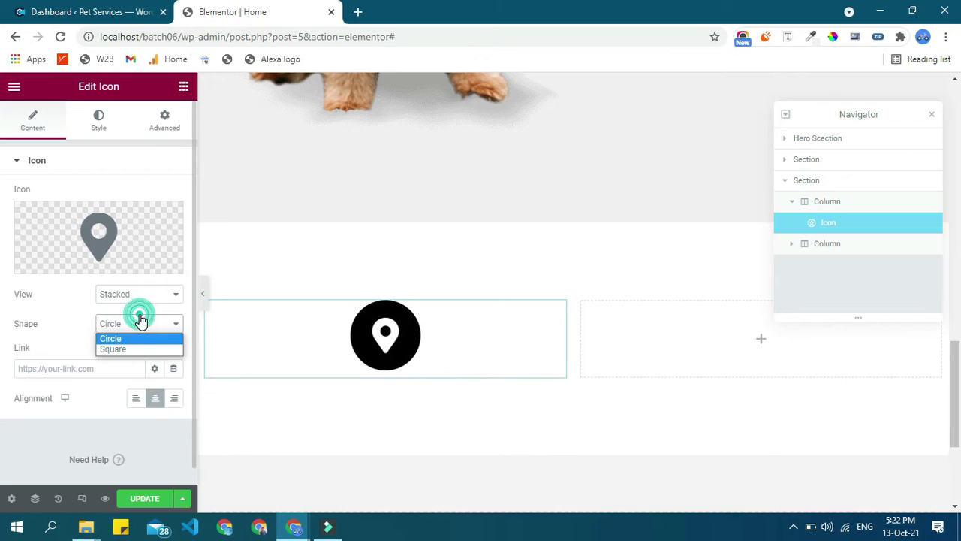
left_click(122, 350)
Step: Try the Framed view with a Circle shape on the map marker icon, and set its view back to Default
left_click(140, 293)
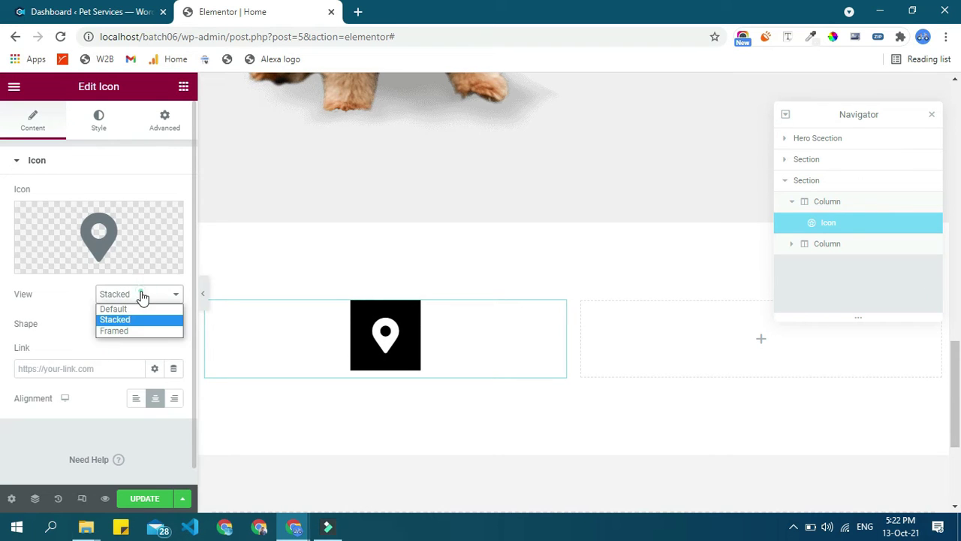
left_click(112, 330)
left_click(124, 323)
left_click(113, 344)
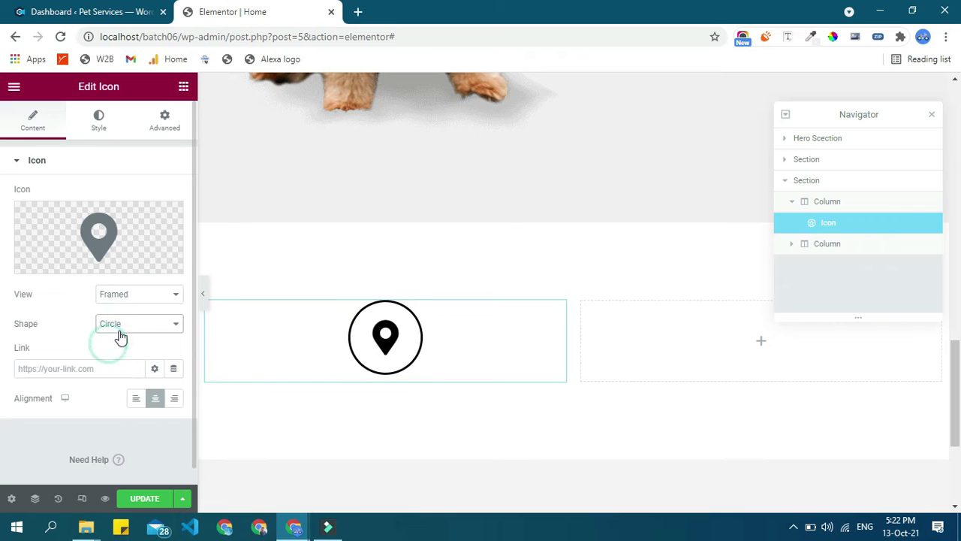
left_click(128, 327)
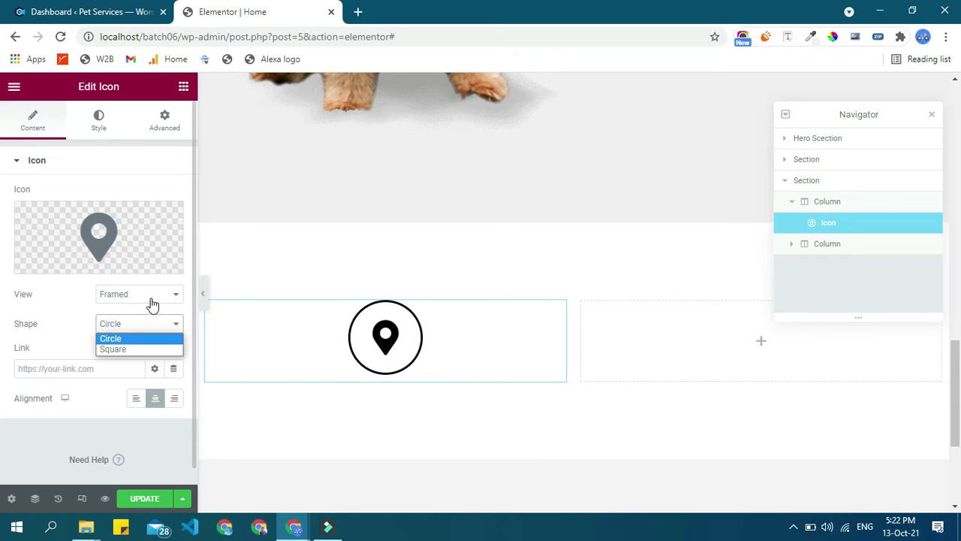
left_click(151, 298)
left_click(132, 308)
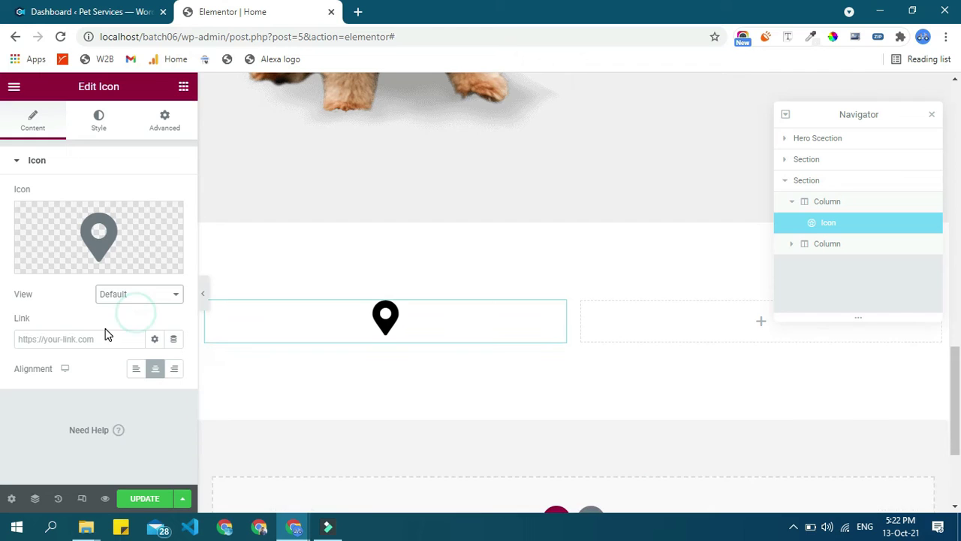
Step: Try right and center alignment for the map marker icon, and align it left as on the reference page
left_click(68, 340)
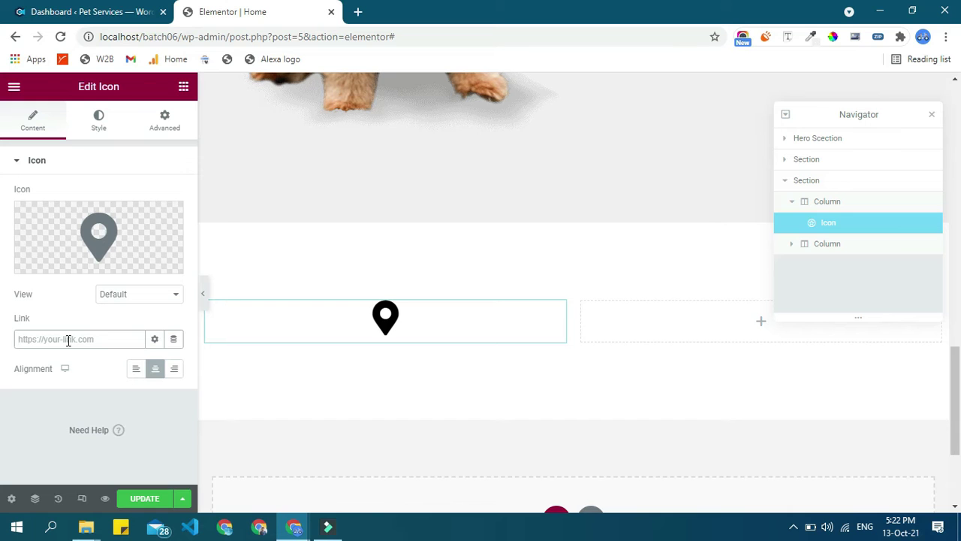
left_click(172, 368)
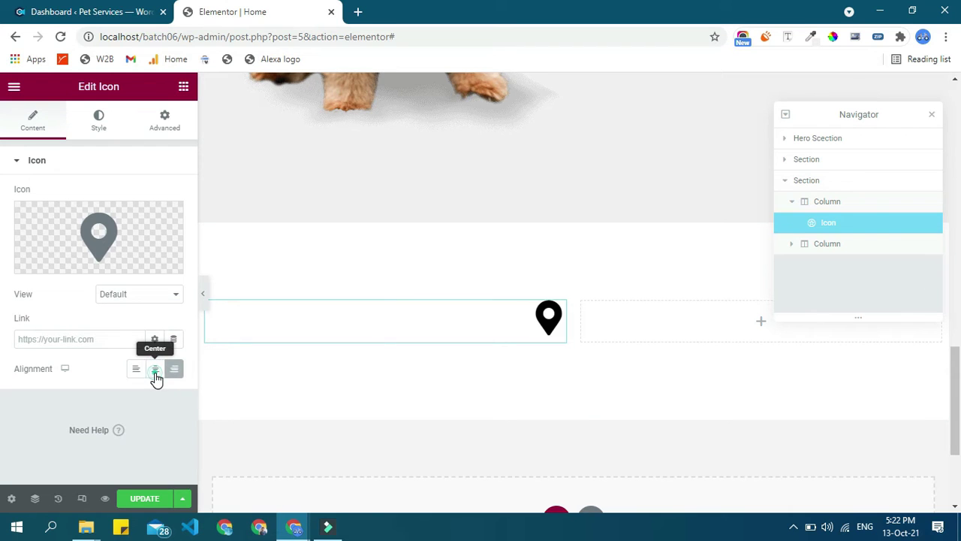
left_click(151, 373)
left_click(137, 370)
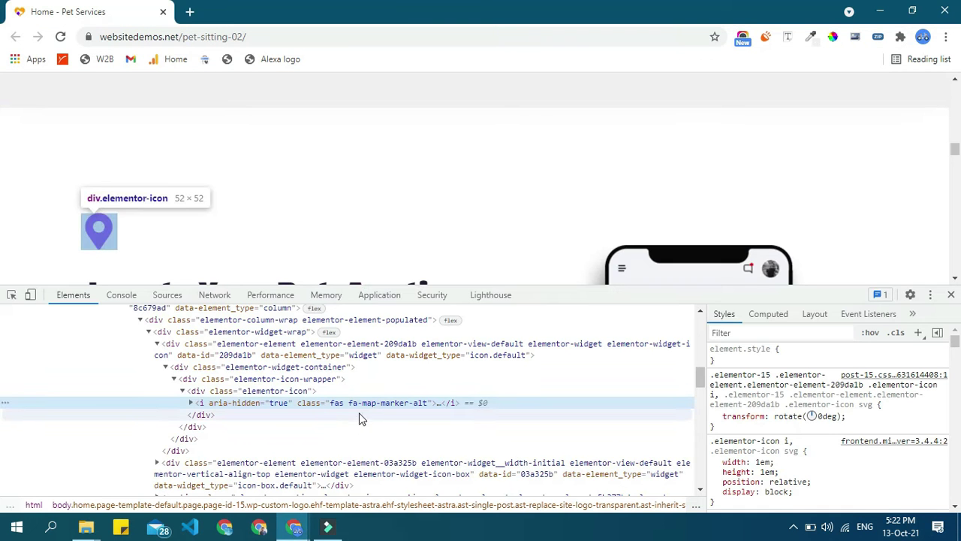
left_click(368, 403)
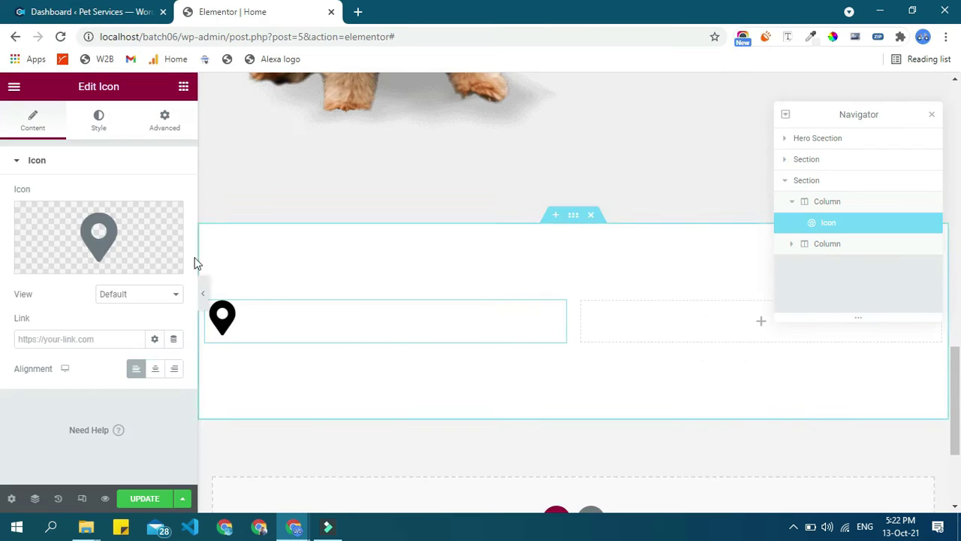
Step: Set the map marker icon's primary color to the global Hover Accent Color #6C00FF
left_click(104, 132)
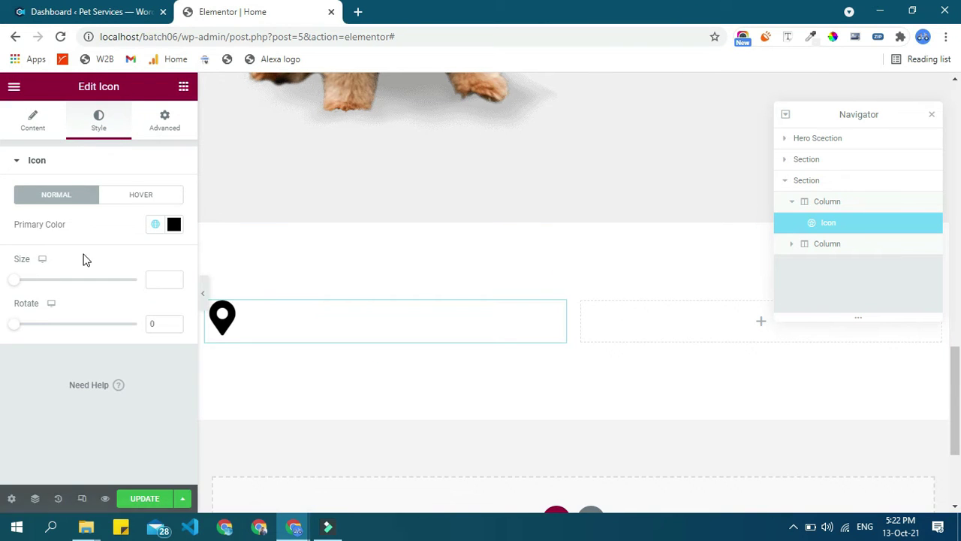
left_click(154, 225)
scroll(112, 368, "down", 3)
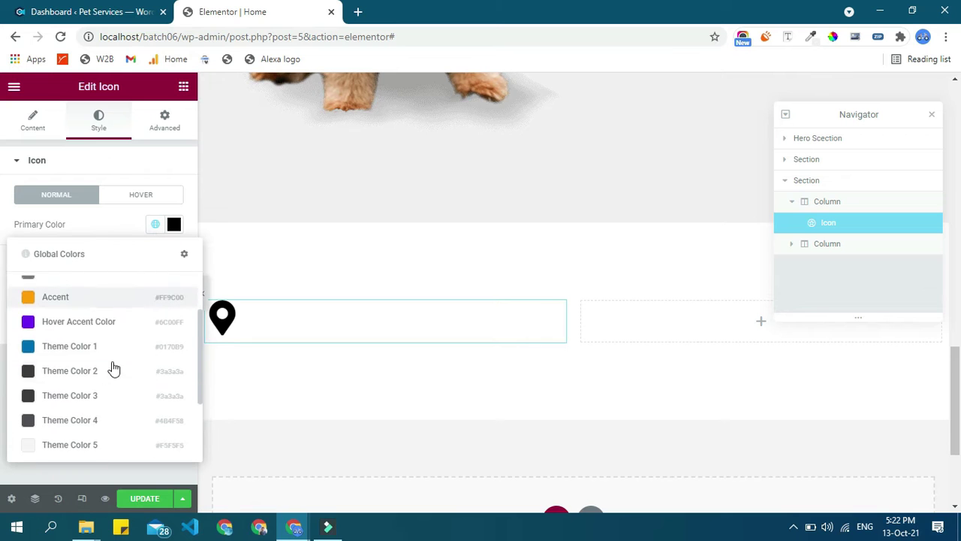
left_click(114, 320)
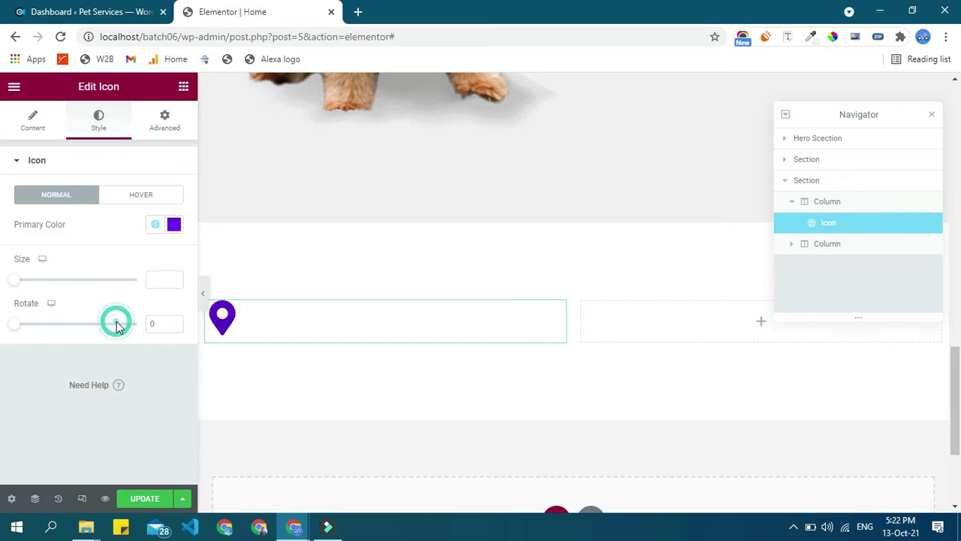
left_click(155, 225)
scroll(70, 388, "down", 3)
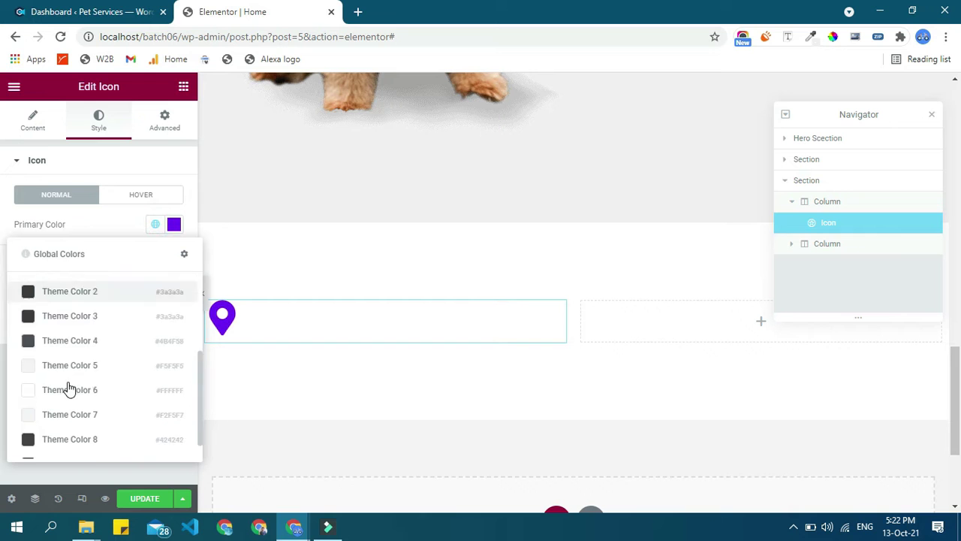
scroll(99, 298, "up", 3)
left_click(108, 221)
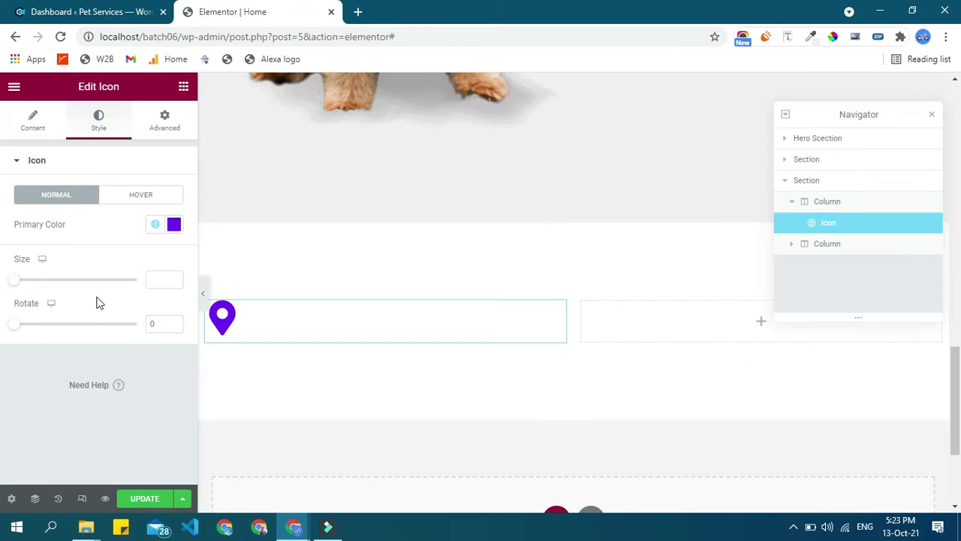
Step: Set the map marker icon's size to 45
left_click(161, 280)
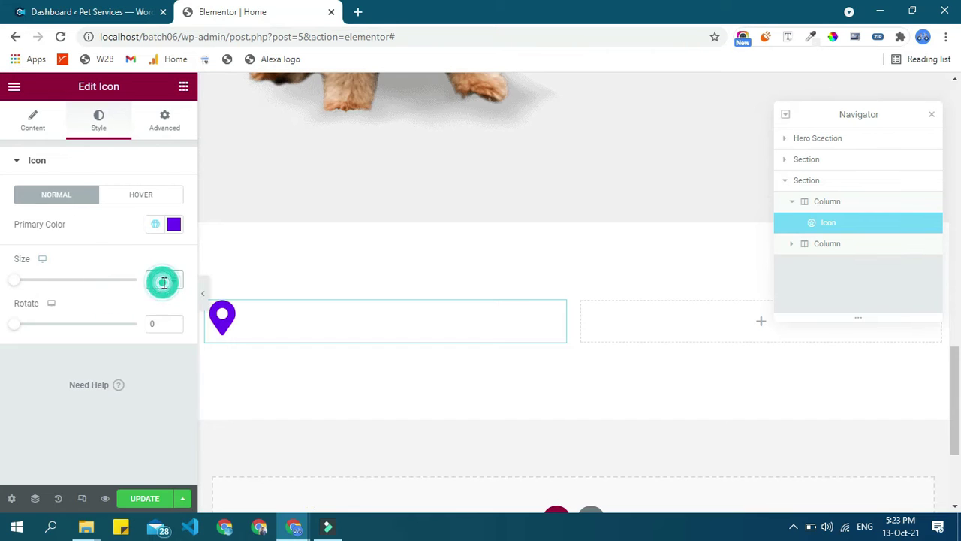
mouse_move(15, 279)
left_mouse_down()
mouse_move(70, 281)
mouse_move(7, 280)
mouse_move(23, 279)
left_mouse_up()
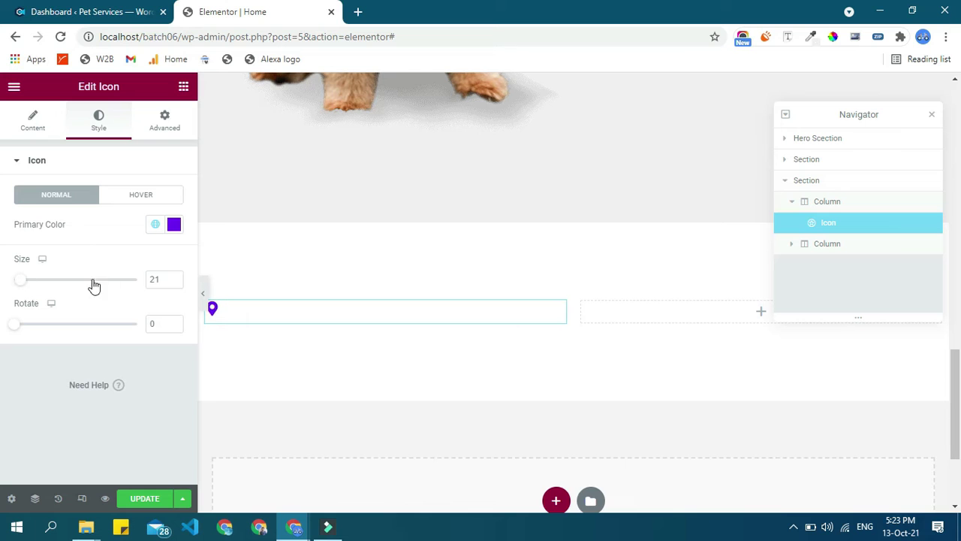
left_click(172, 277)
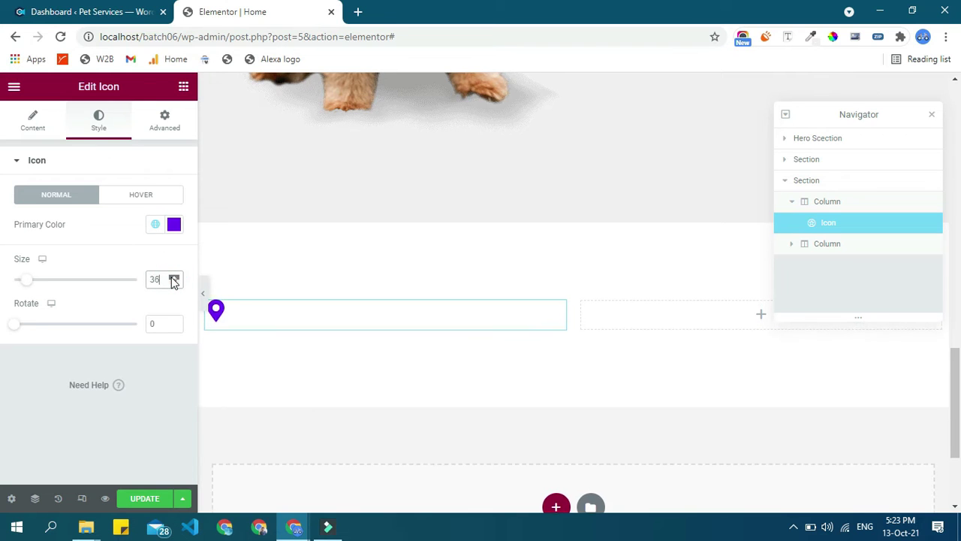
left_click(173, 277)
left_click(173, 277)
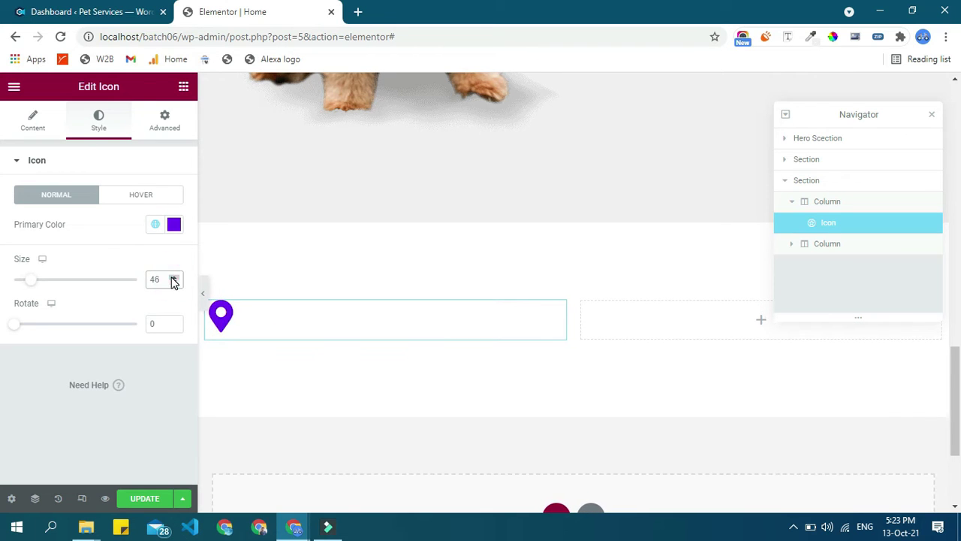
left_click(174, 282)
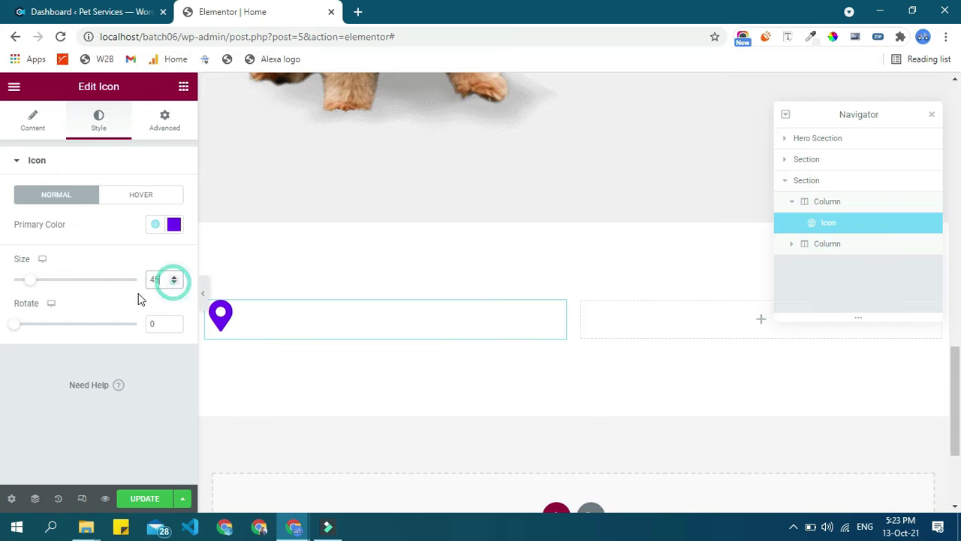
left_click(14, 325)
left_click_drag(13, 325, 6, 304)
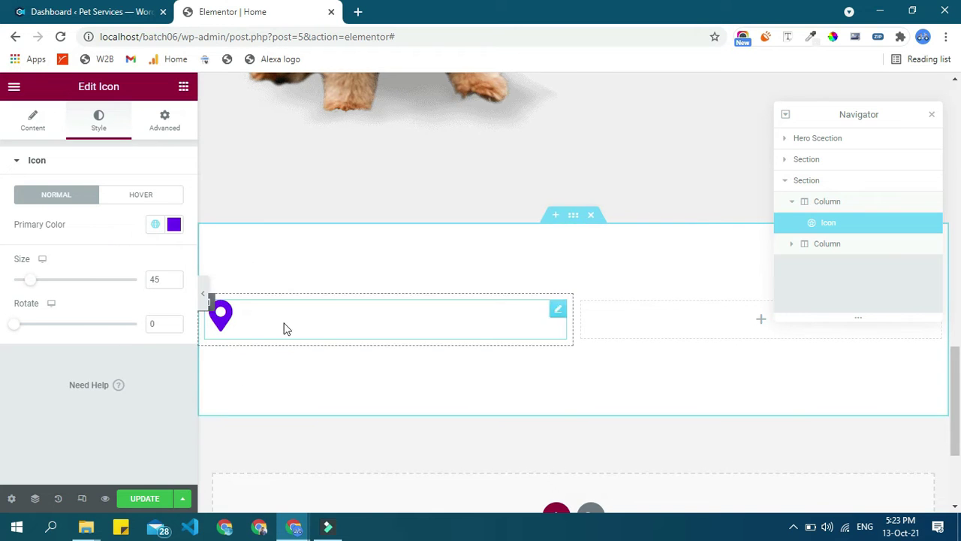
Step: Inspect the color, font family and font size of the reference page's "Locate Your Pet, Anytime, Anywhere!" heading with Font Finder and copy its color code
key("alt+Tab")
scroll(203, 263, "down", 2)
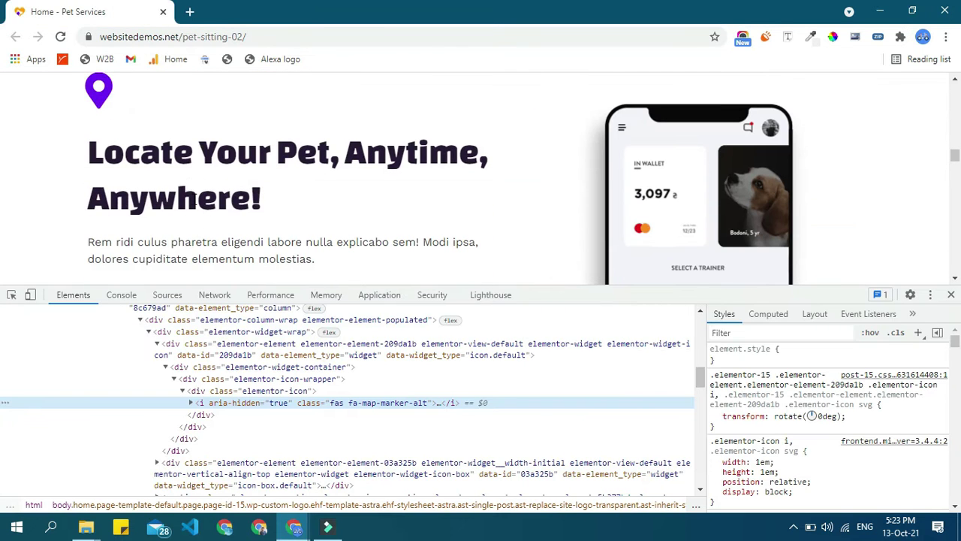
left_click(185, 173)
left_click(789, 44)
left_click(158, 165)
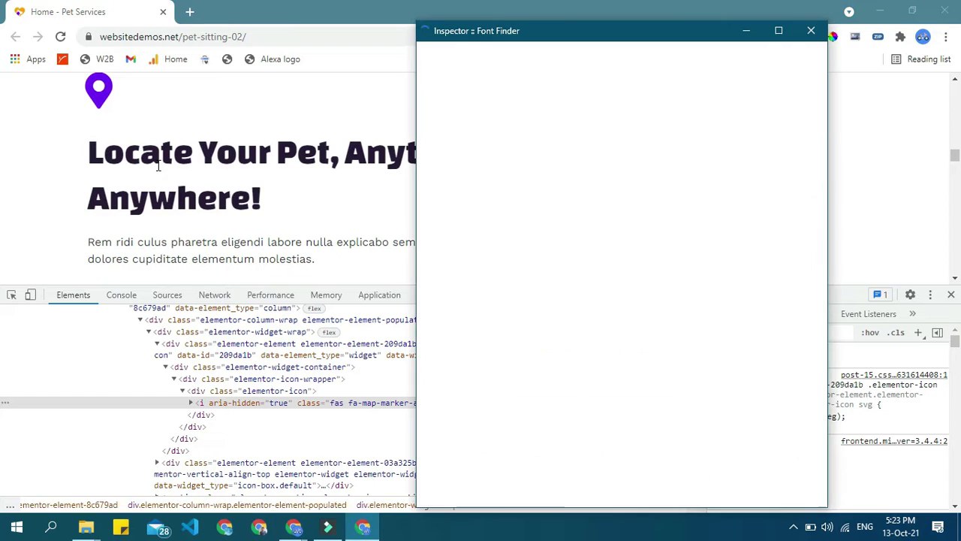
left_click_drag(560, 88, 591, 92)
key("ctrl+c")
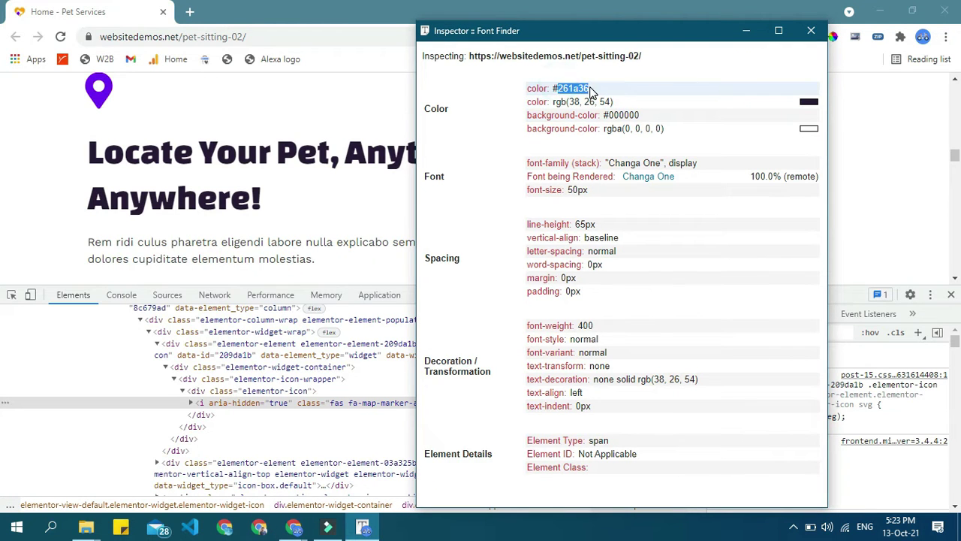
double_click(576, 191)
double_click(652, 163)
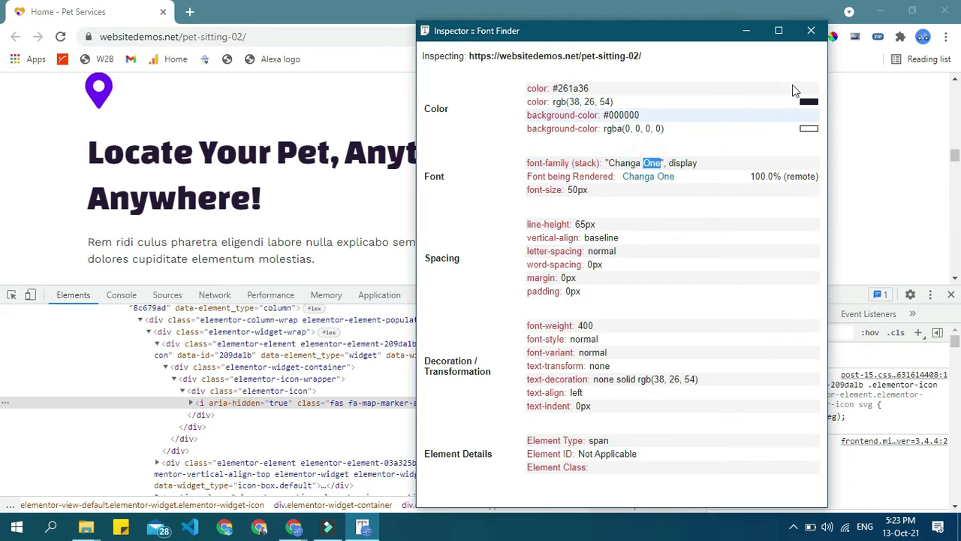
left_click(811, 30)
Step: Return to the Elementor editor and add a Heading widget below the map marker icon
key("alt+Tab")
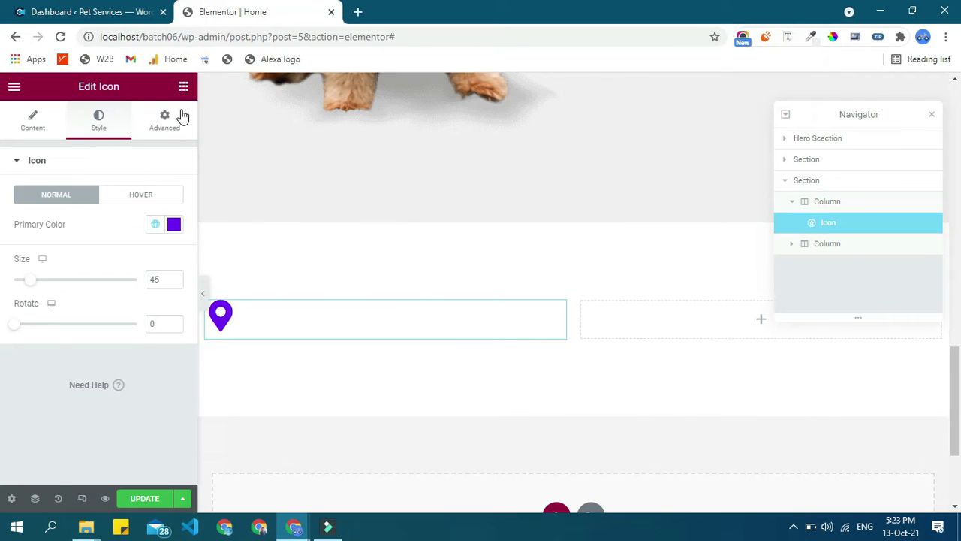
left_click(183, 86)
left_click_drag(146, 221, 239, 328)
Step: Replace the new heading's title with "Locate Your Pet, Anytime, Anywhere!" copied from the reference page, and set its HTML tag to span
triple_click(138, 242)
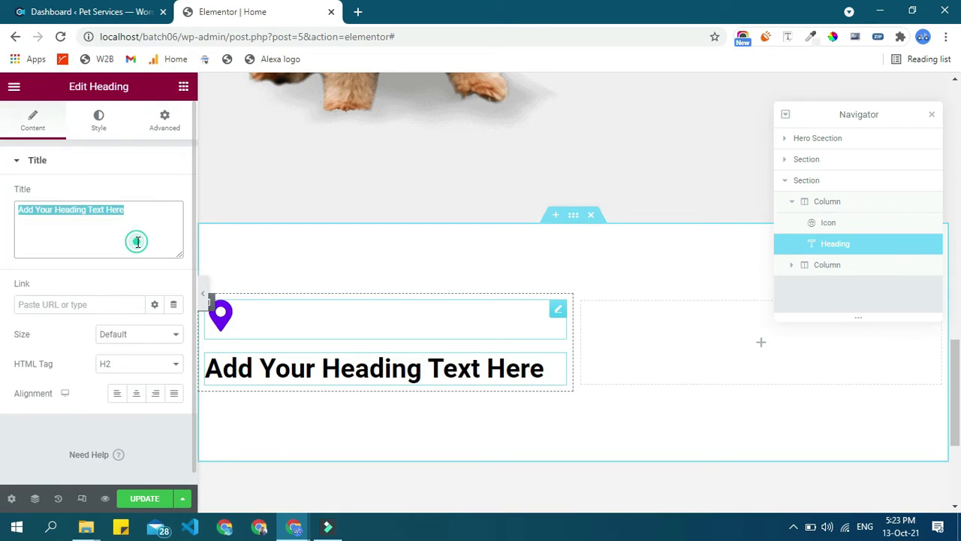
key("ctrl+v")
key("alt+Tab")
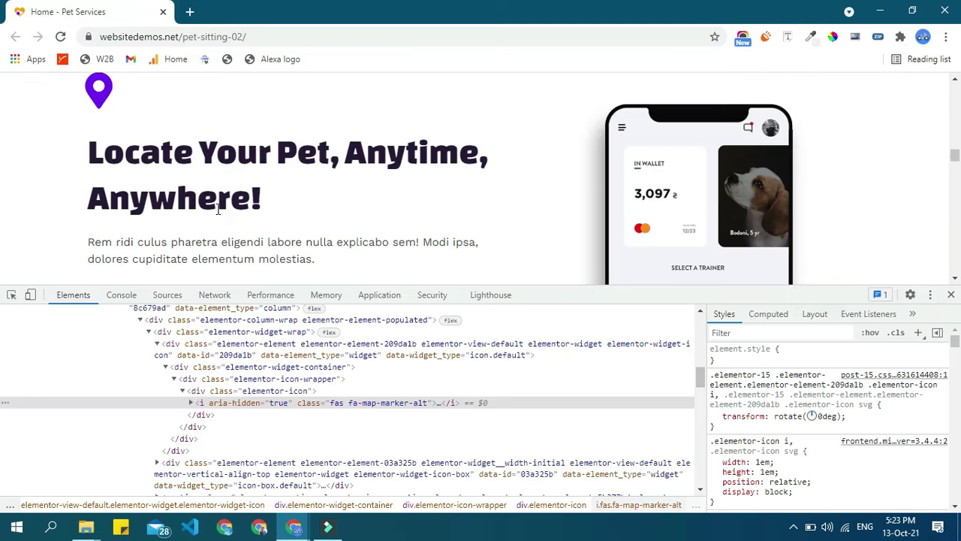
left_click_drag(96, 154, 265, 208)
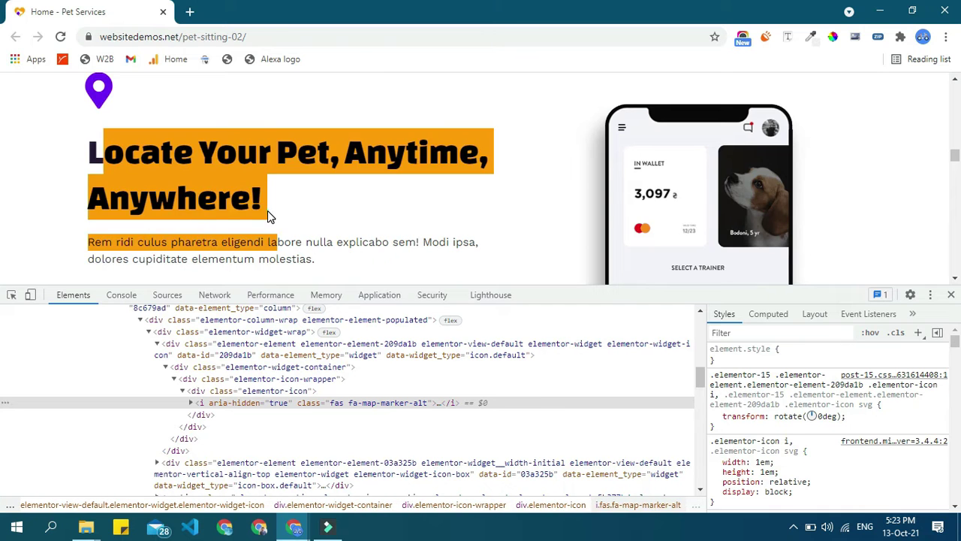
triple_click(262, 204)
left_click(262, 204)
triple_click(262, 204)
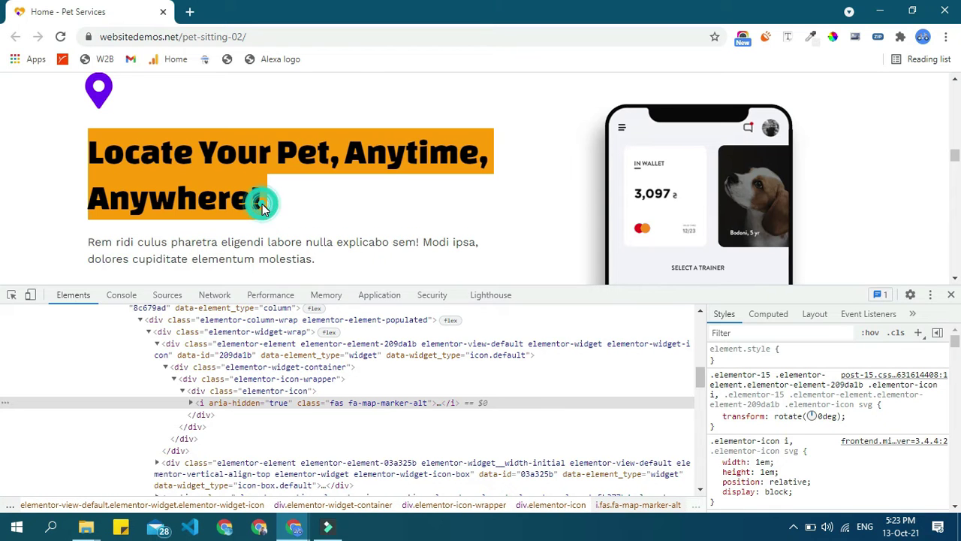
key("ctrl+c")
key("alt+Tab")
key("ctrl+a")
key("ctrl+v")
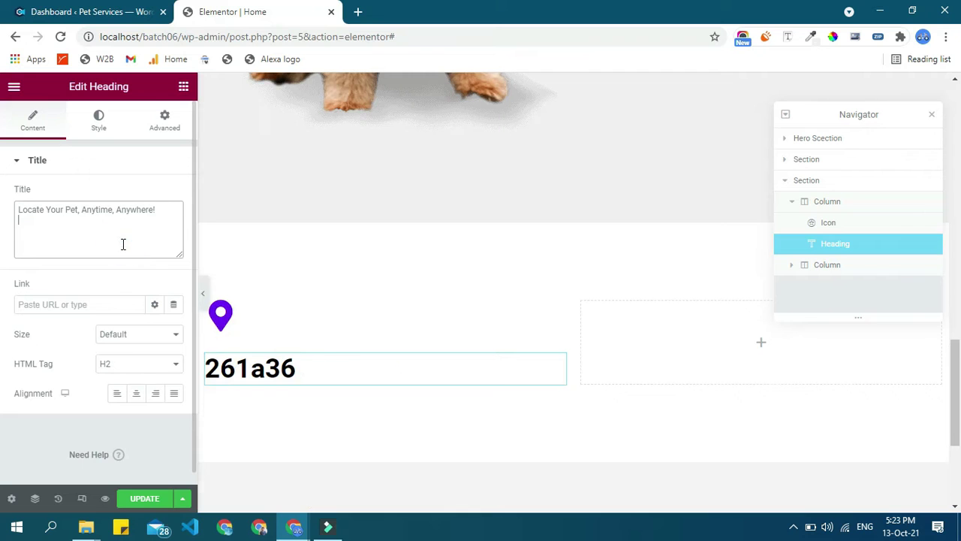
left_click(131, 368)
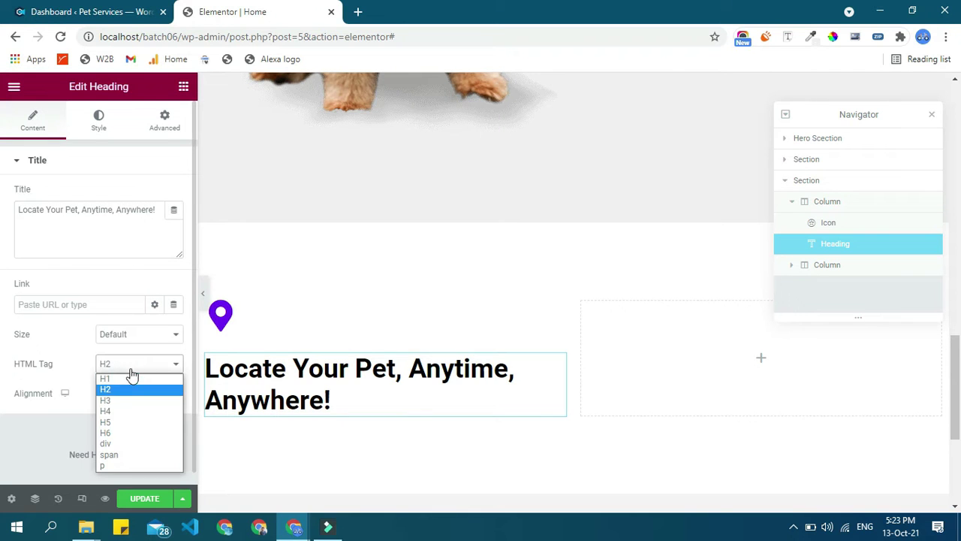
left_click(122, 449)
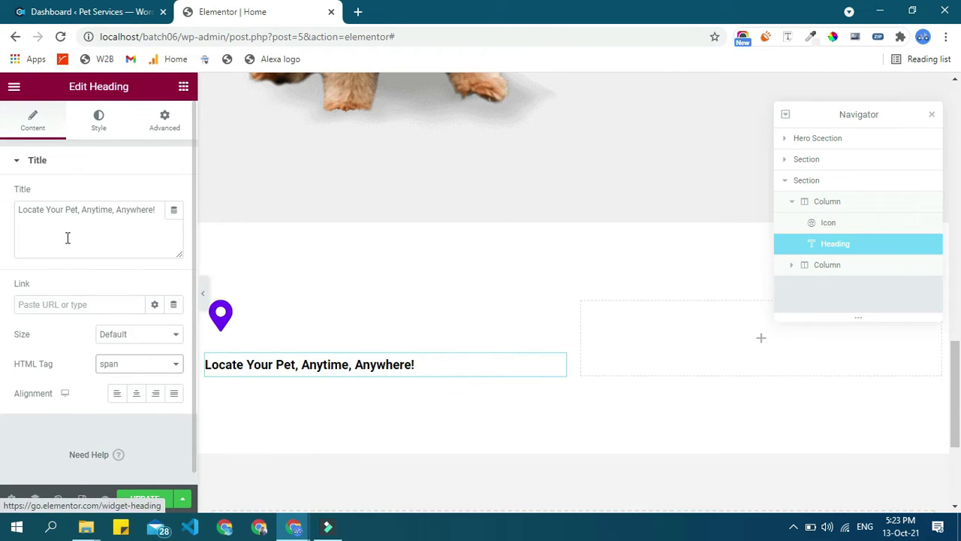
Step: Set the heading's typography font family to Changa One
left_click(97, 120)
left_click(174, 224)
left_click(142, 291)
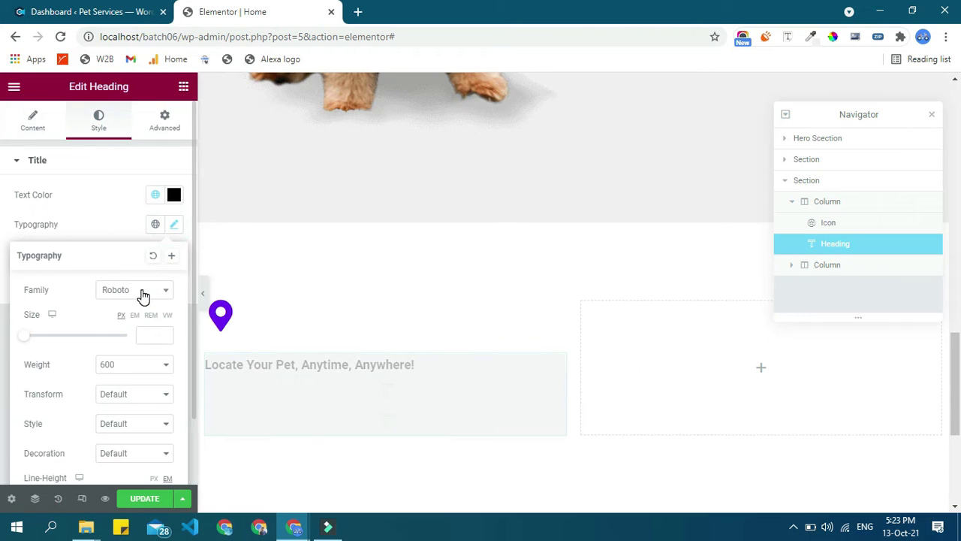
left_click(143, 293)
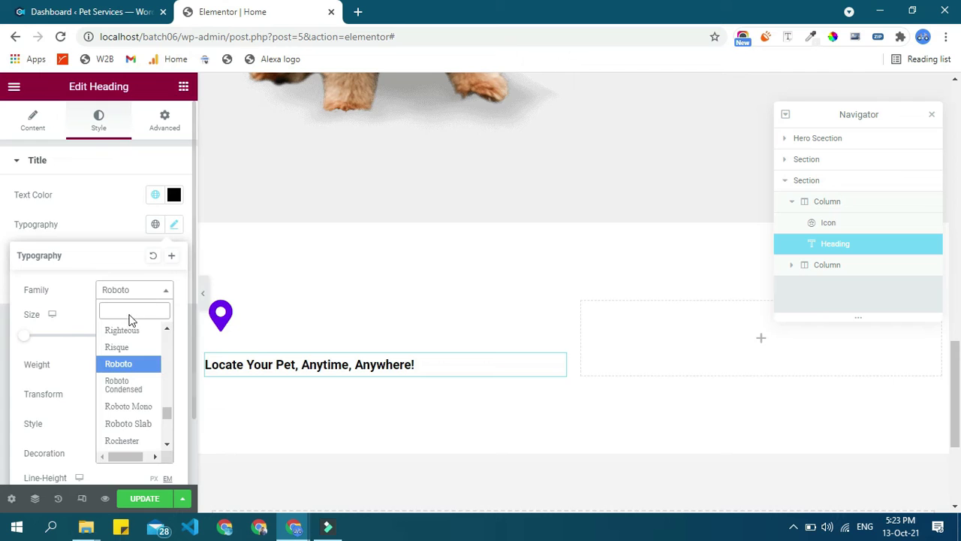
left_click(130, 312)
type("chnaga")
key("BackSpace")
key("BackSpace")
key("BackSpace")
key("BackSpace")
type("anga")
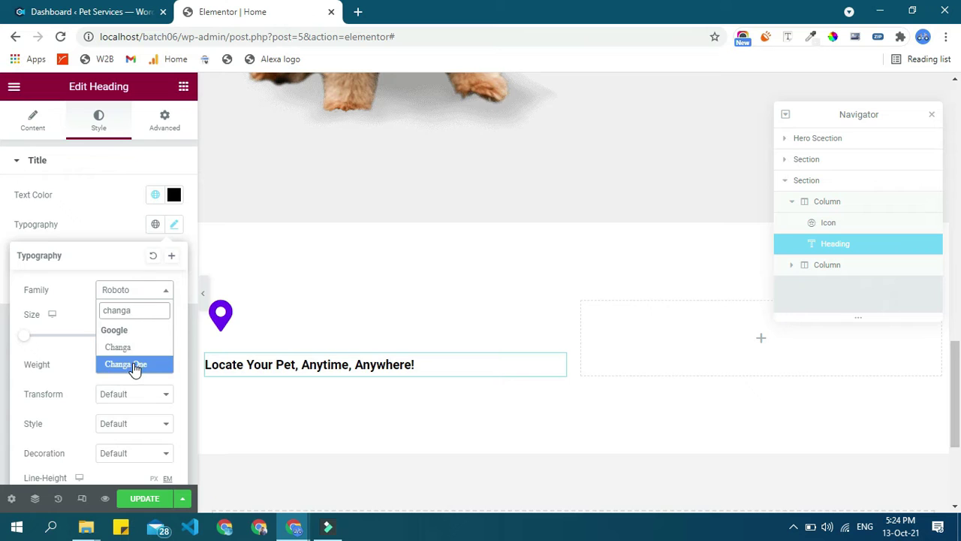
left_click(128, 364)
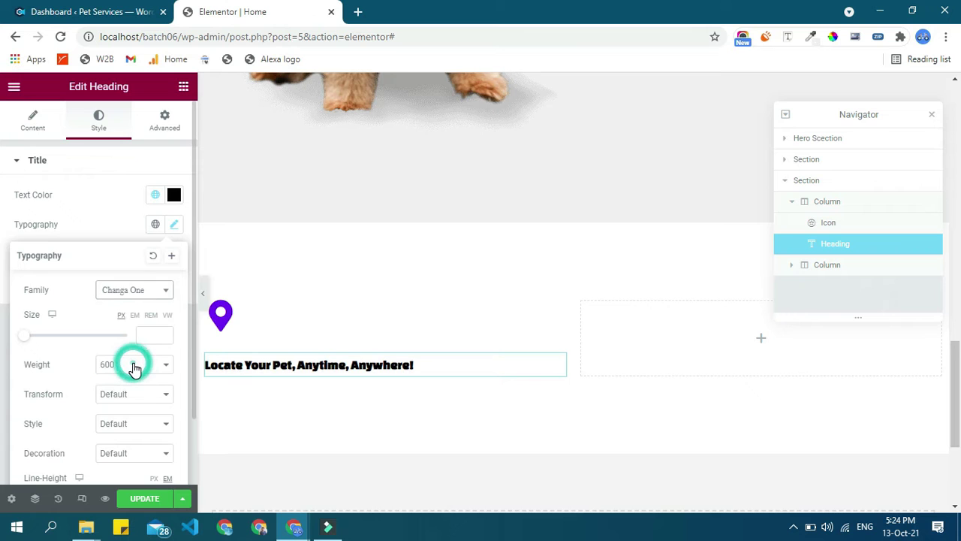
Step: Set the heading's typography size to 50 px and its weight to 400
left_click(148, 338)
type("58")
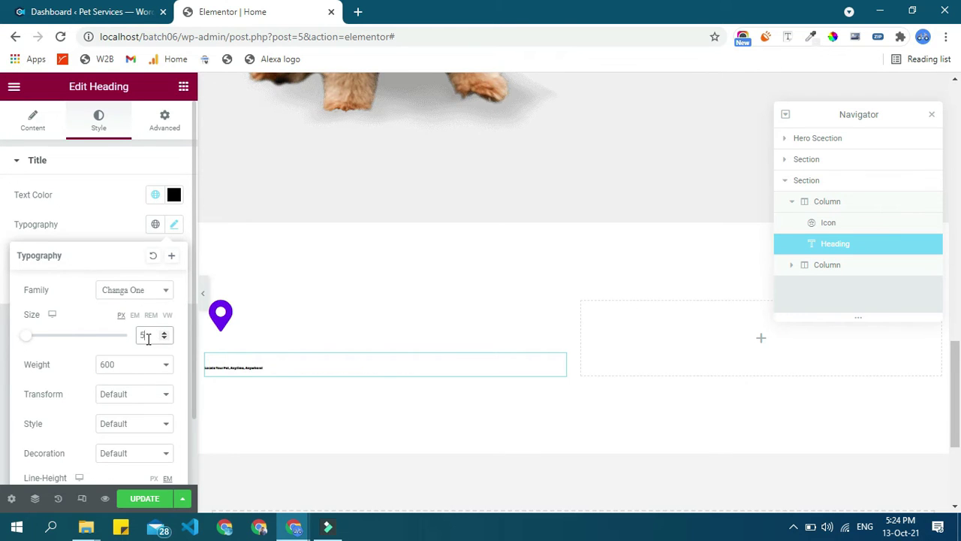
left_click(143, 369)
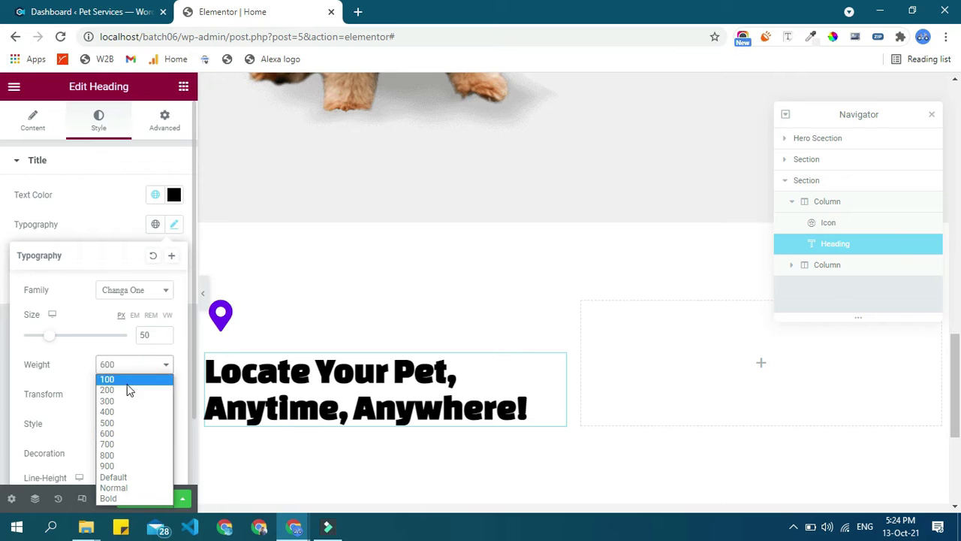
left_click(109, 413)
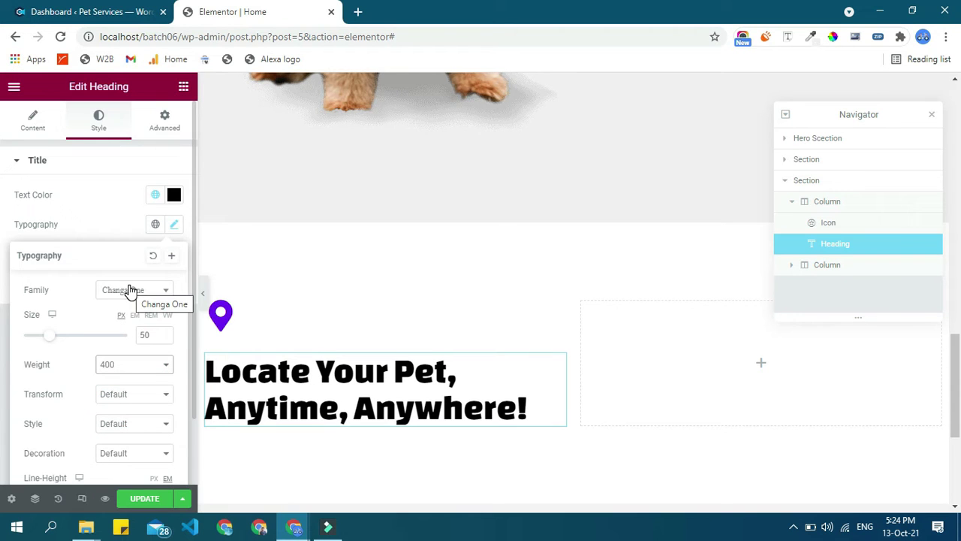
Step: Save the heading's typography as a new global font named "Heading"
left_click(174, 259)
left_click(412, 291)
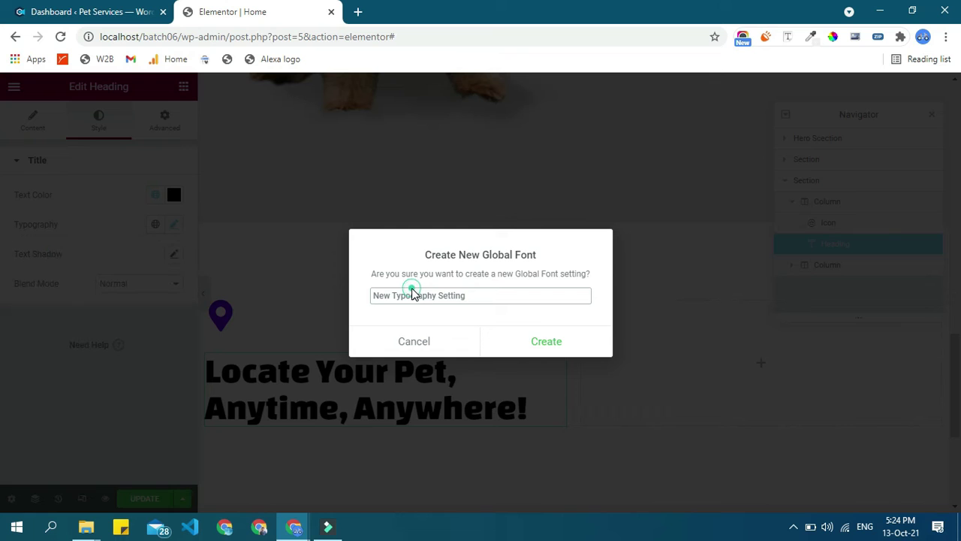
triple_click(415, 296)
type("Heading")
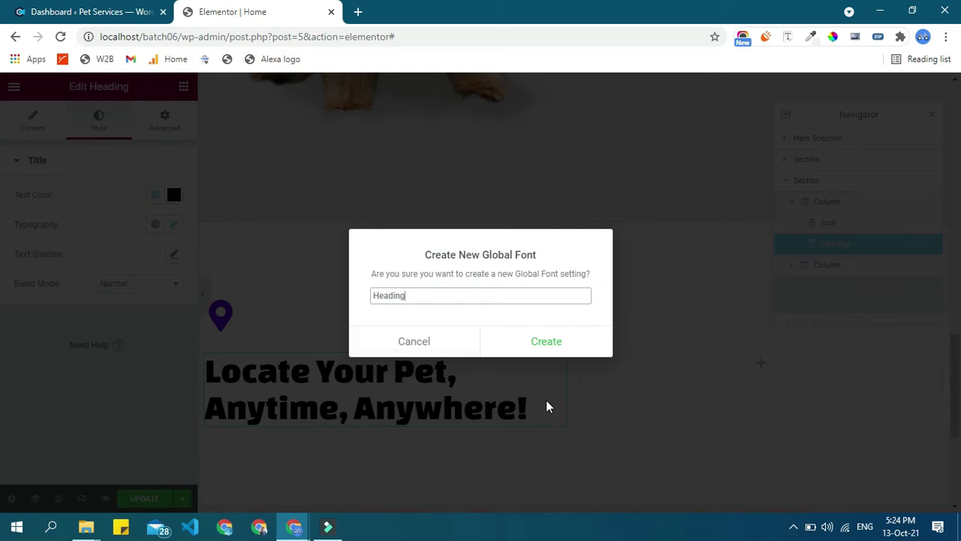
left_click(548, 347)
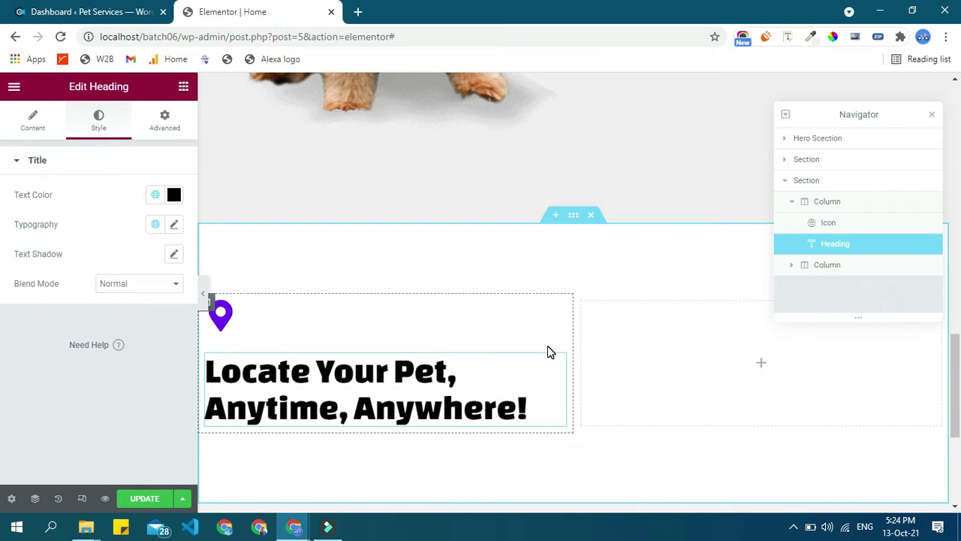
Step: Review the heading's text color picker and check the Heading entry among the global fonts for its typography
left_click(173, 194)
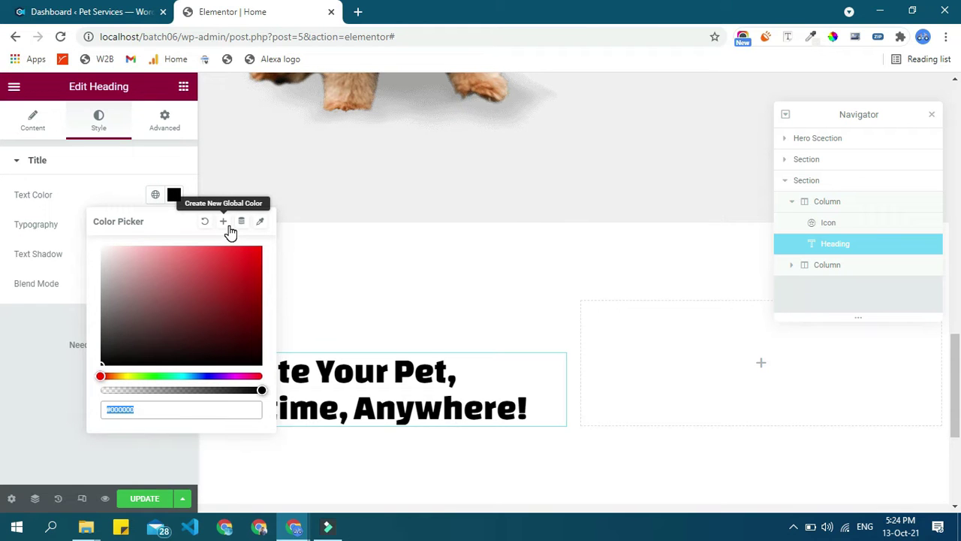
left_click(138, 190)
left_click(155, 225)
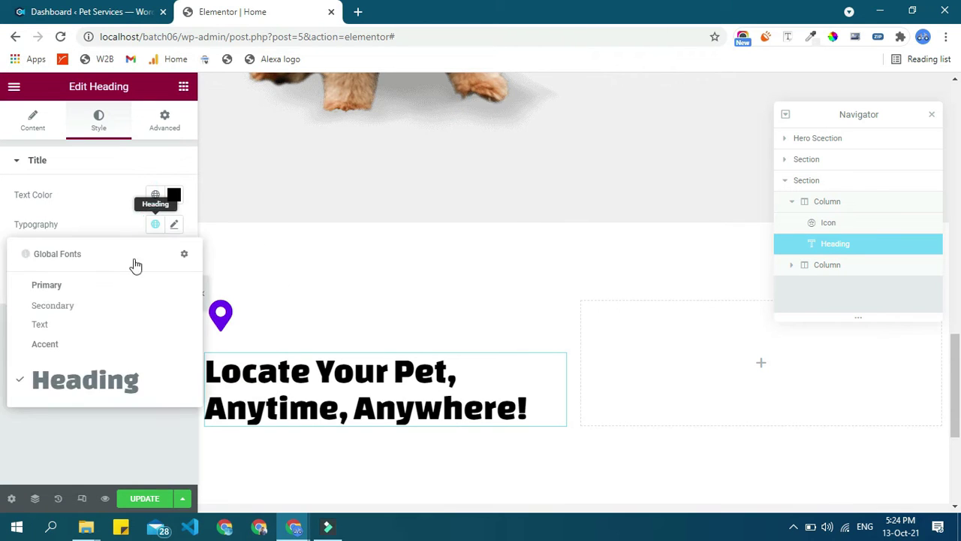
left_click(156, 227)
left_click(86, 377)
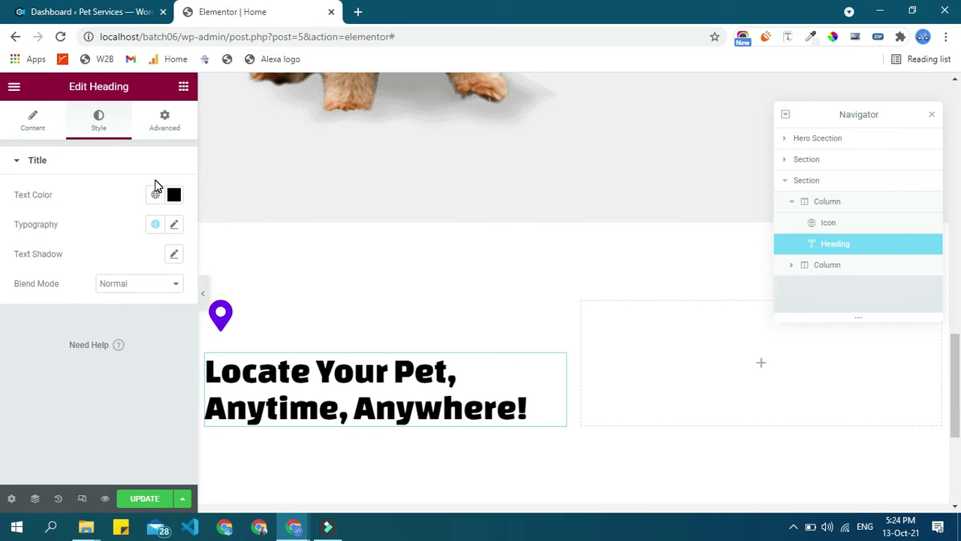
Step: Switch to the reference page and copy the "Locate Your Pet, Anytime, Anywhere!" heading's color code with Font Finder
key("alt+Tab")
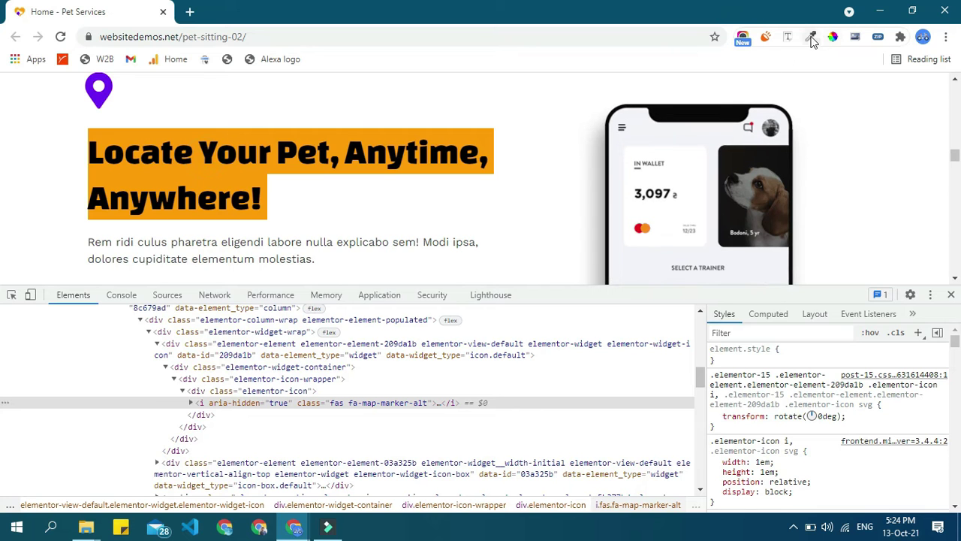
left_click(786, 38)
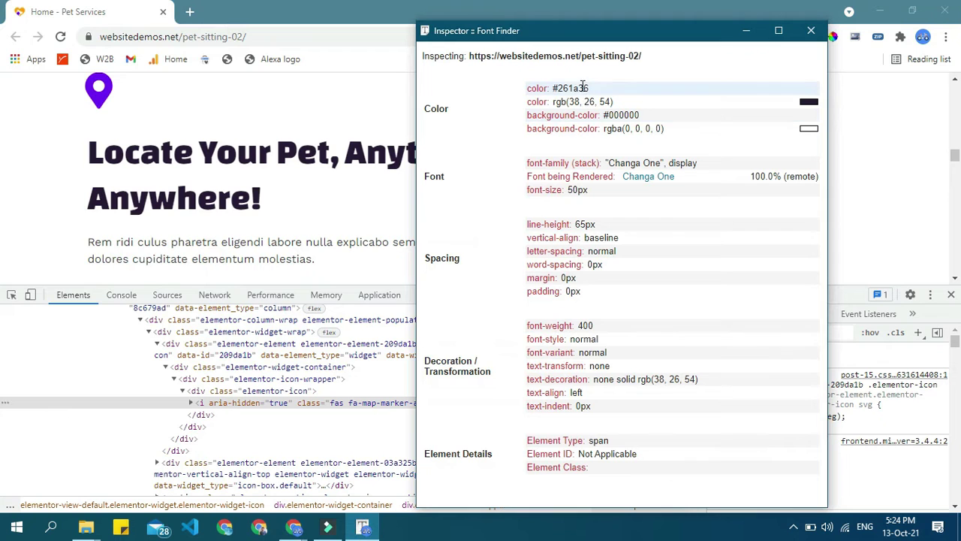
right_click(580, 87)
left_click(602, 95)
left_click(813, 31)
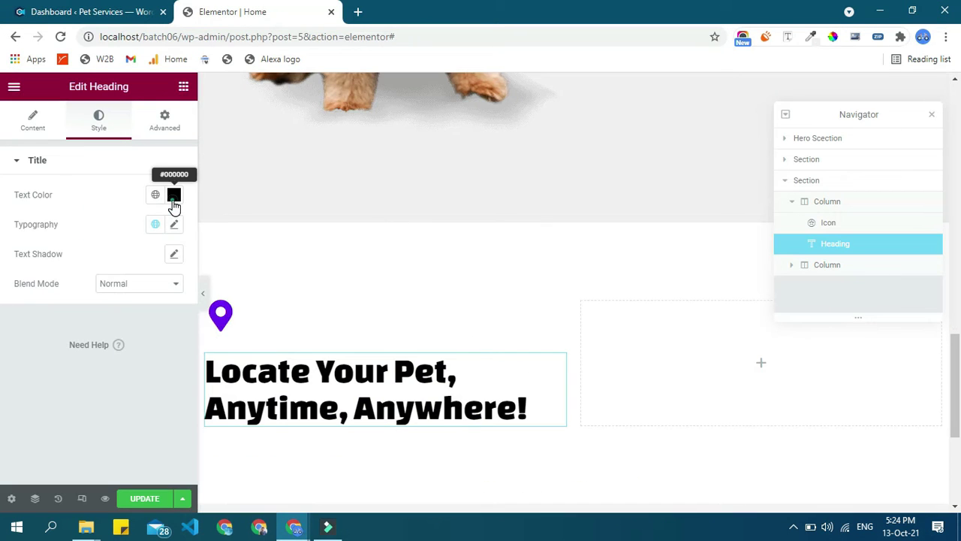
Step: Set the heading's text color to the copied #261A36 and save it as a global color named "Heading Color"
left_click(173, 196)
key("ctrl+v")
left_click(223, 222)
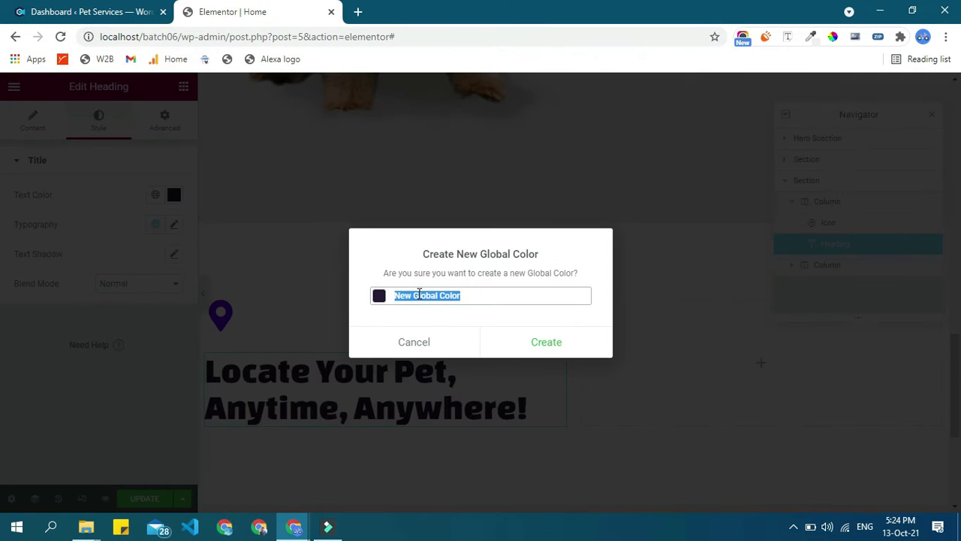
type("Headi")
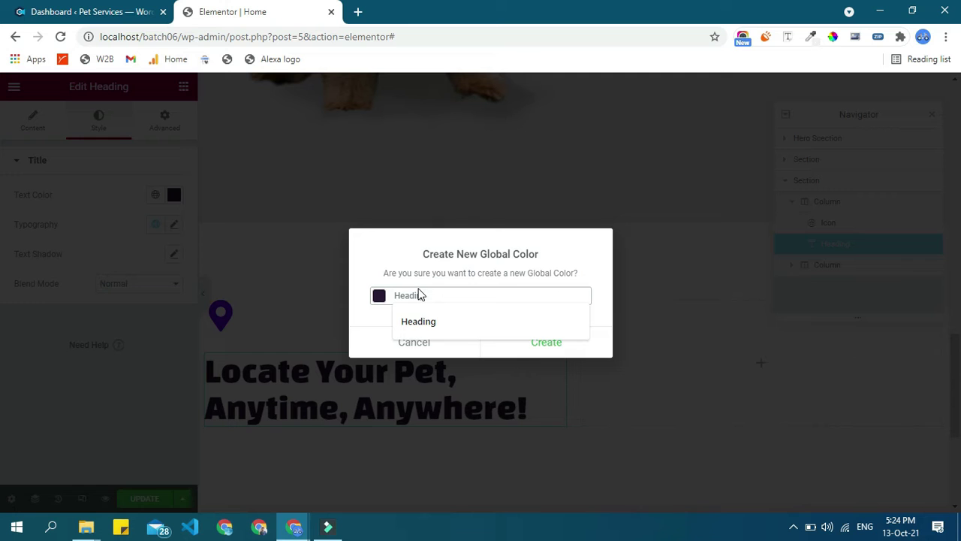
key("Down")
key("Escape")
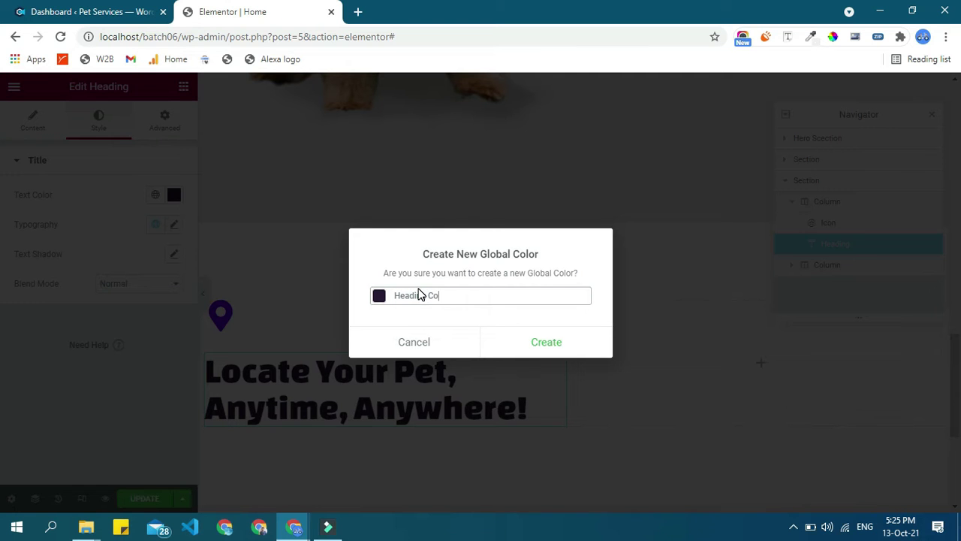
type("ding Color")
left_click(528, 342)
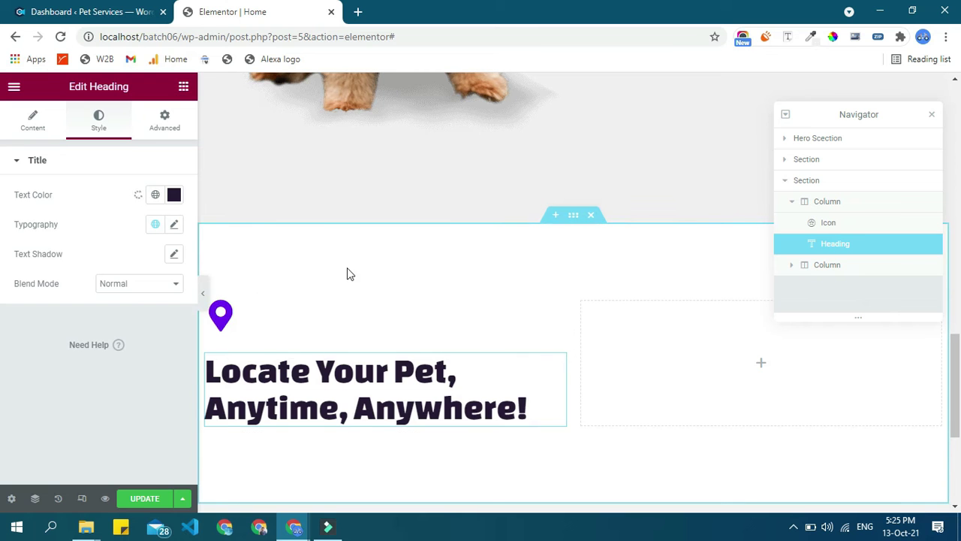
Step: Apply the Heading Color global color to the "We Love Your Pet, Just as You Do!" heading's text
scroll(379, 292, "up", 10)
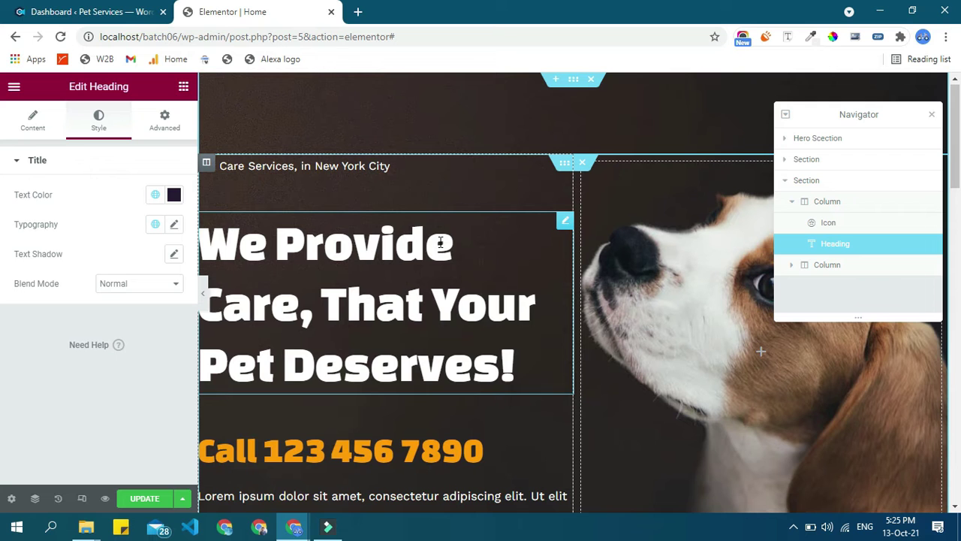
scroll(443, 285, "down", 10)
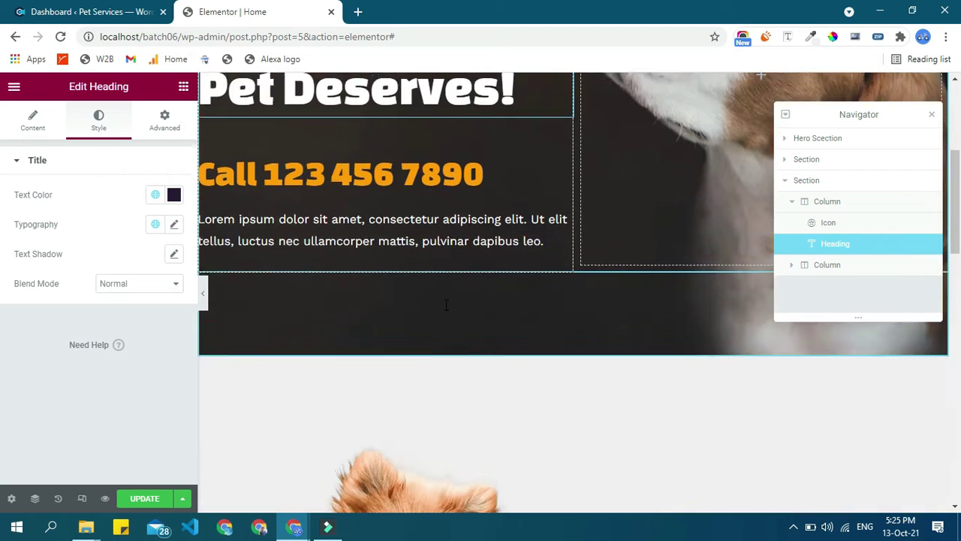
scroll(444, 310, "down", 2)
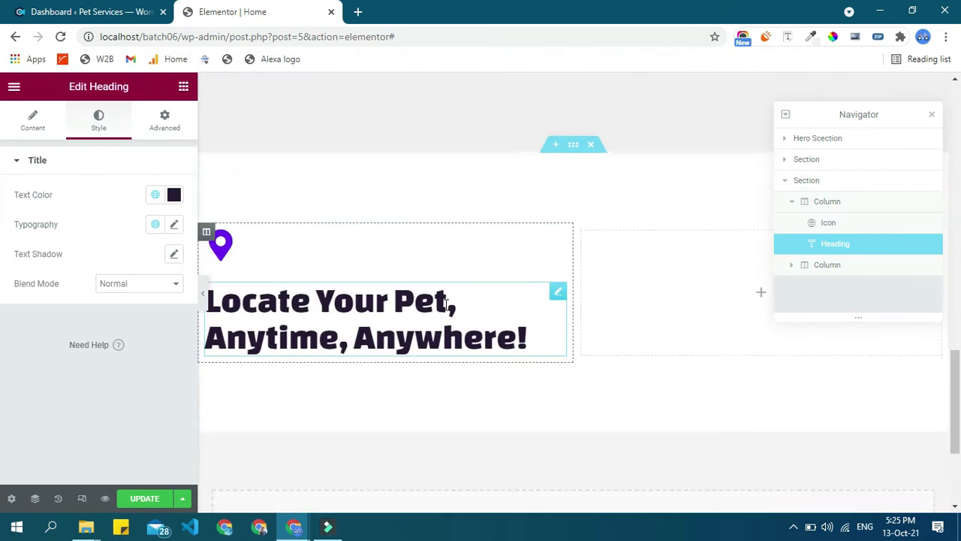
scroll(447, 303, "up", 6)
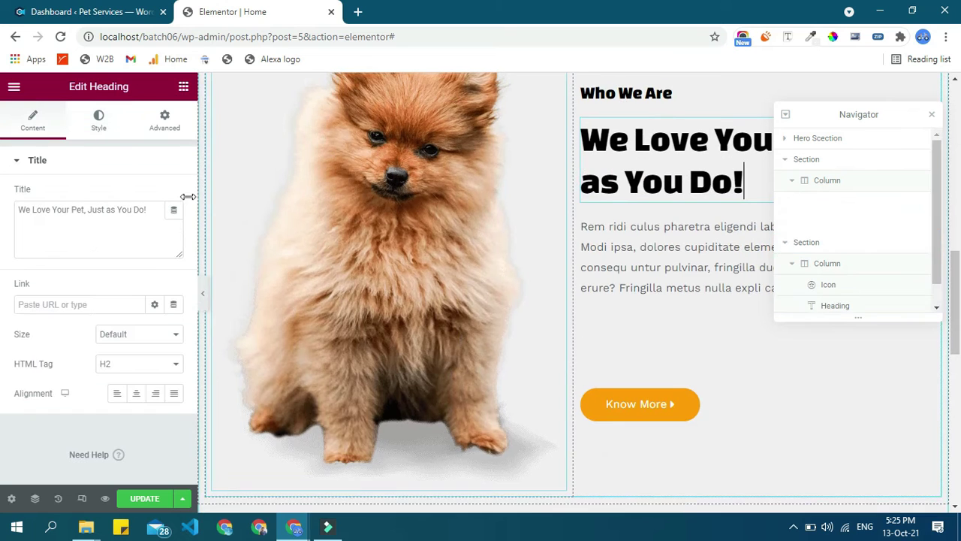
left_click(99, 121)
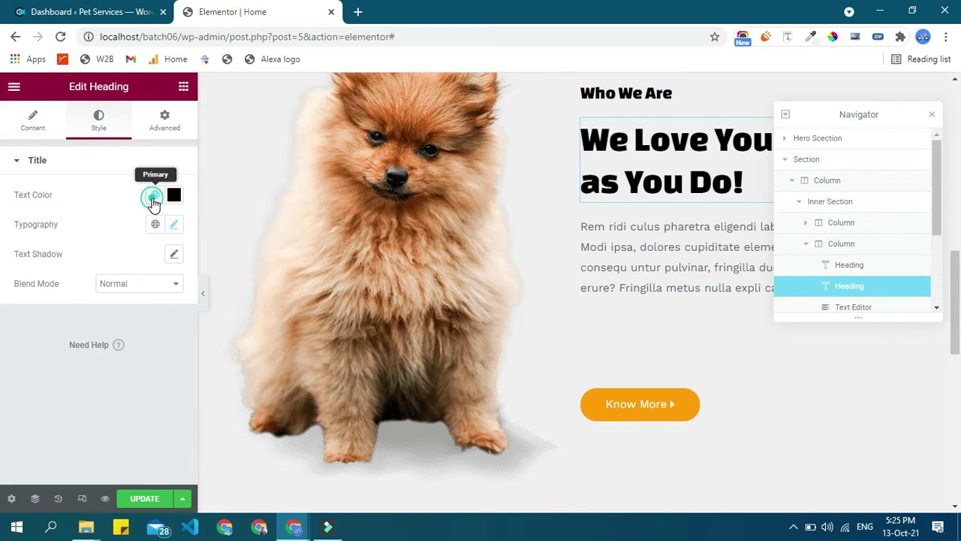
left_click(155, 194)
scroll(89, 350, "down", 3)
scroll(87, 351, "down", 1)
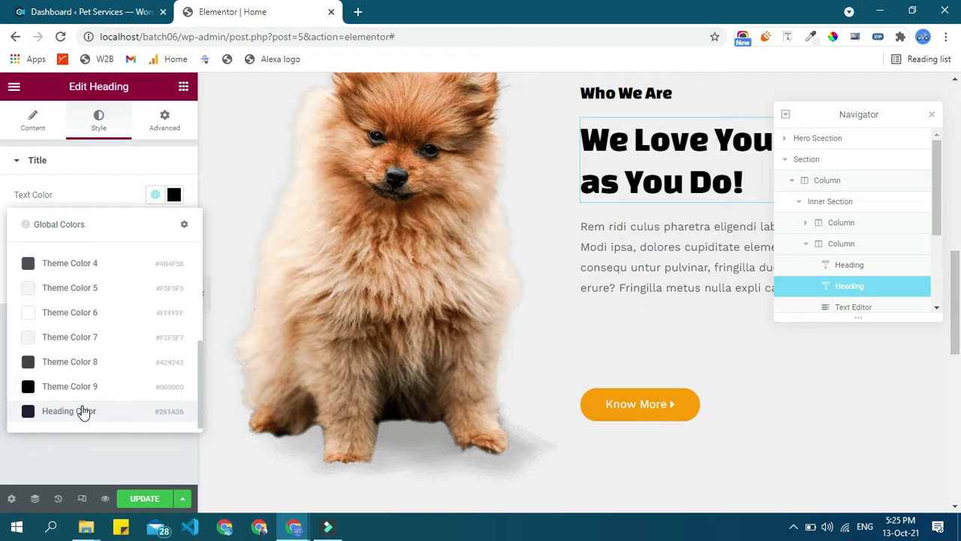
left_click(83, 413)
Step: Add a Text Editor widget below the "Locate Your Pet, Anytime, Anywhere!" heading
scroll(607, 197, "down", 6)
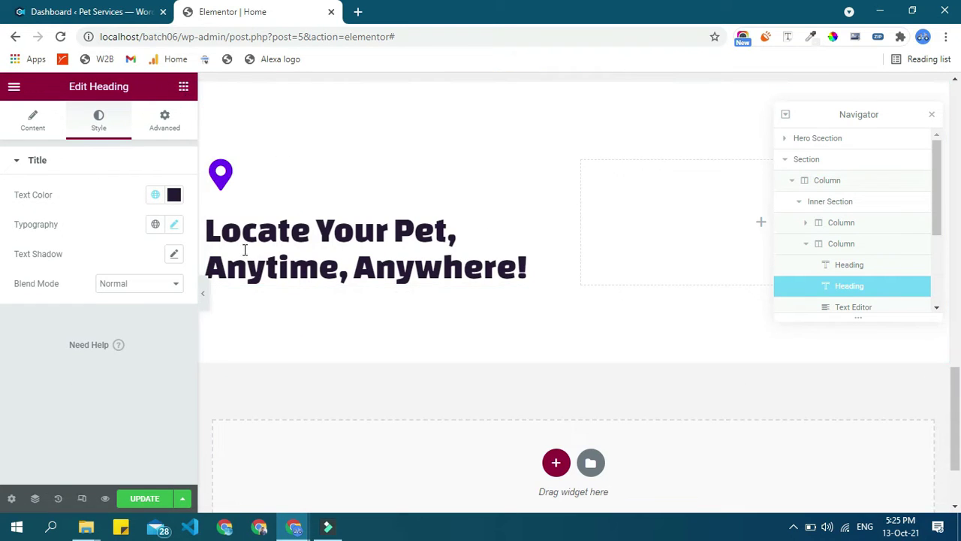
left_click(183, 86)
left_click_drag(150, 296, 324, 268)
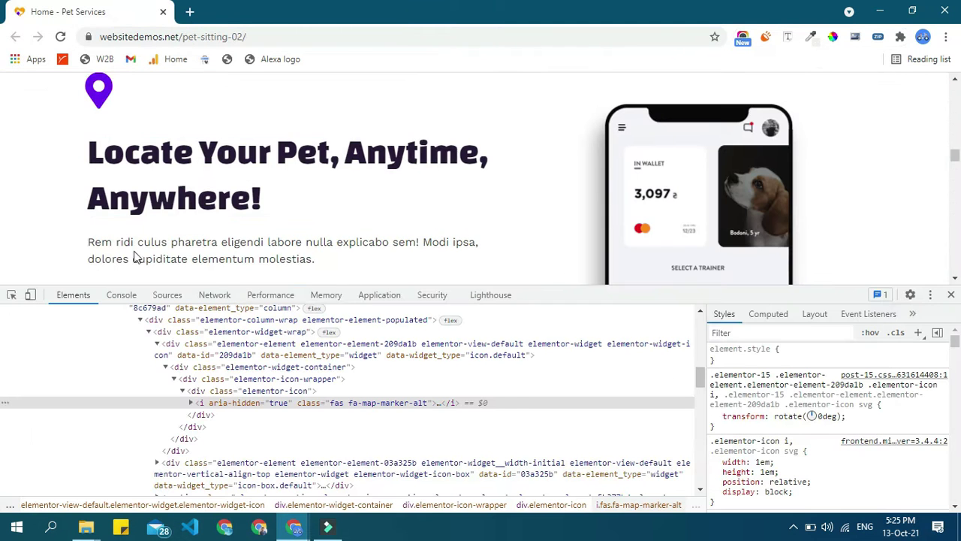
Step: Replace the new text widget's placeholder with the "Rem ridi culus pharetra" paragraph copied from the reference page, using the plain text view
triple_click(119, 241)
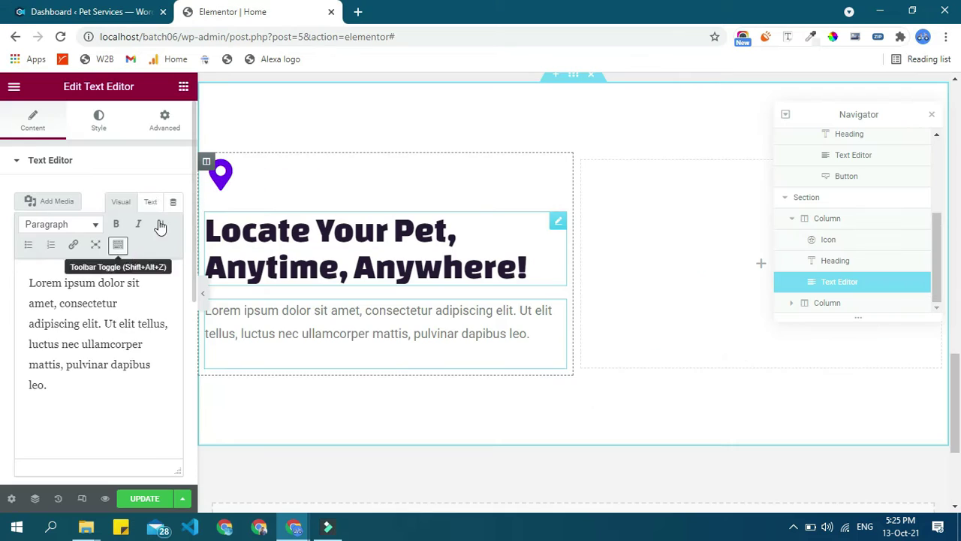
left_click(151, 201)
left_click(118, 293)
key("ctrl+a")
key("ctrl+v")
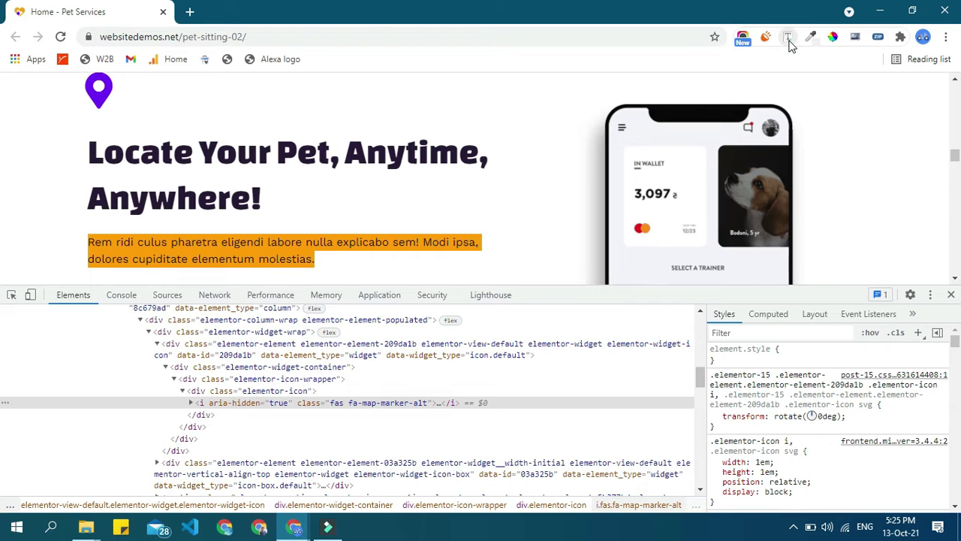
Step: Inspect the reference paragraph's color, font family and font size with Font Finder and copy its color code
left_click(789, 44)
left_click(200, 244)
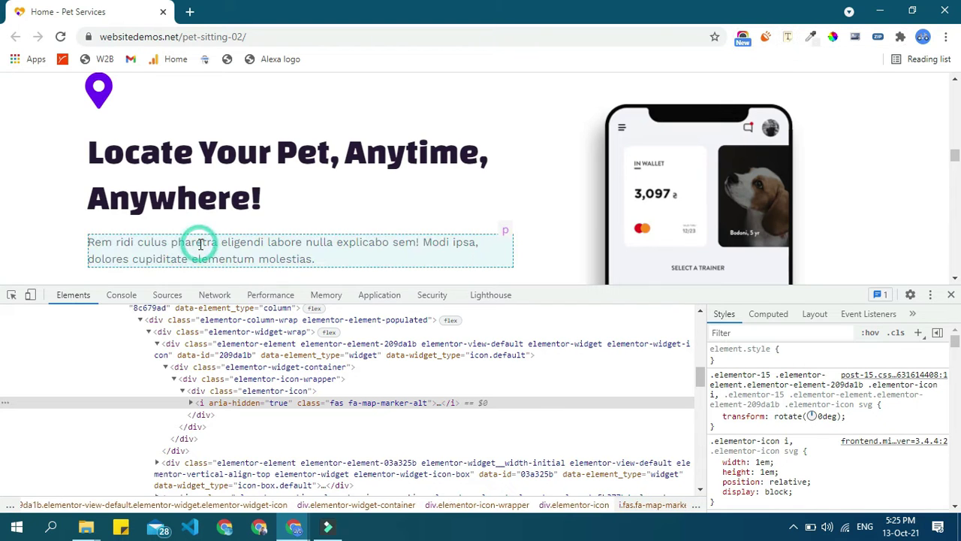
double_click(575, 88)
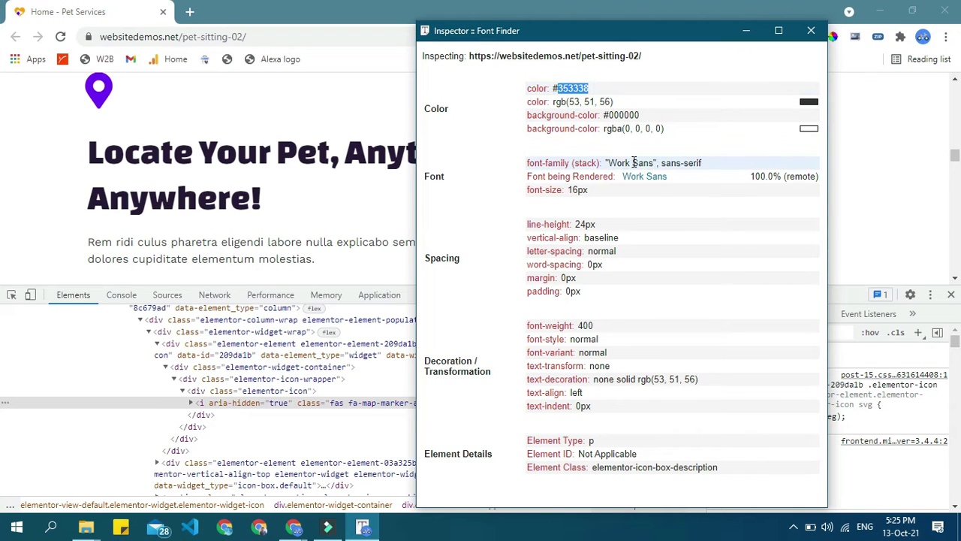
left_click(612, 163)
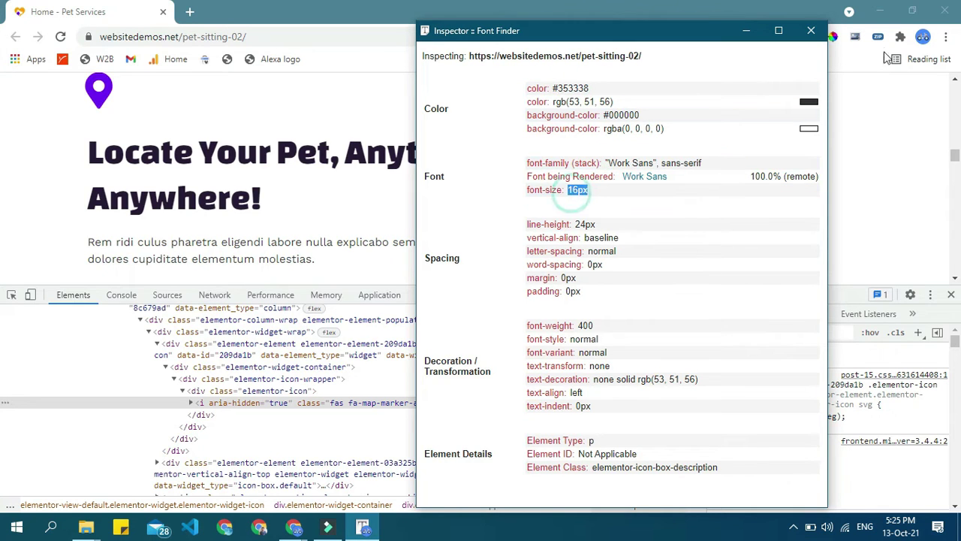
left_click(813, 31)
Step: Return to the Elementor editor, set the paragraph's text color to #353338 and save it as a global color named "Description"
key("alt+Tab")
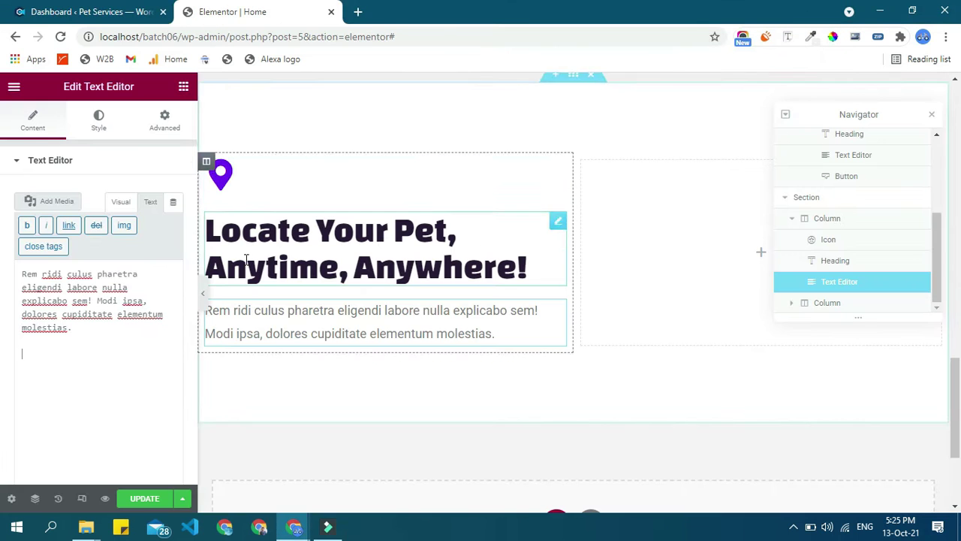
left_click(97, 129)
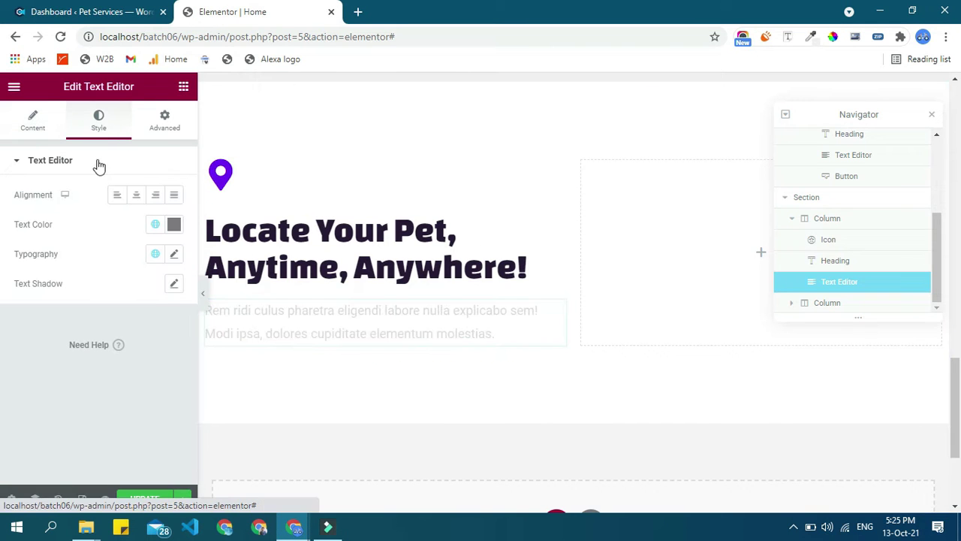
left_click(173, 226)
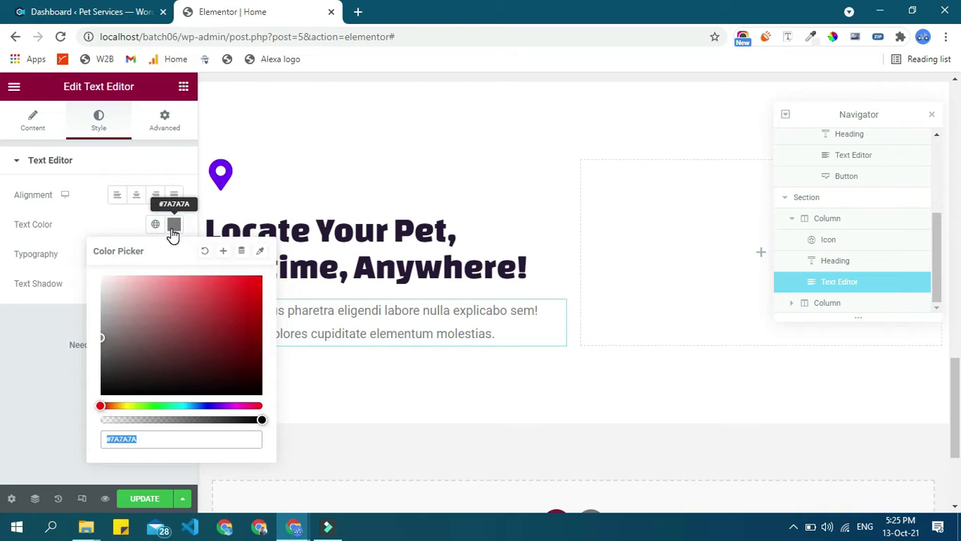
key("ctrl+v")
left_click(223, 251)
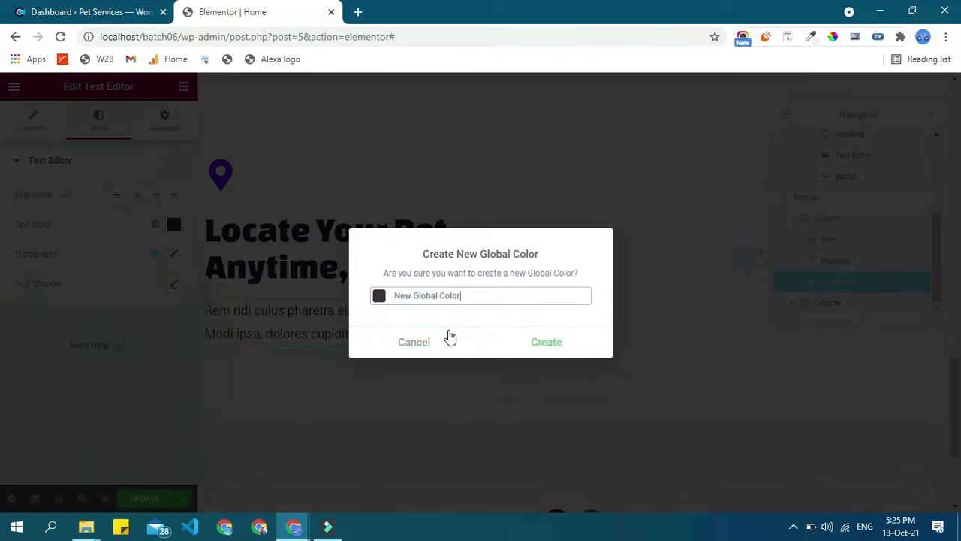
triple_click(492, 296)
type("Description")
left_click(551, 341)
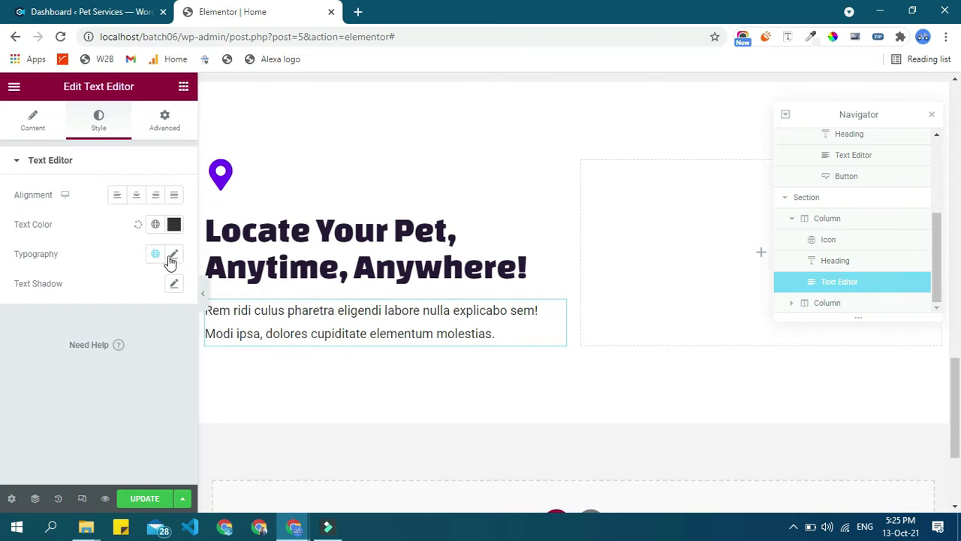
Step: Set the paragraph's font family to Work Sans in its typography settings
left_click(174, 256)
left_click(140, 320)
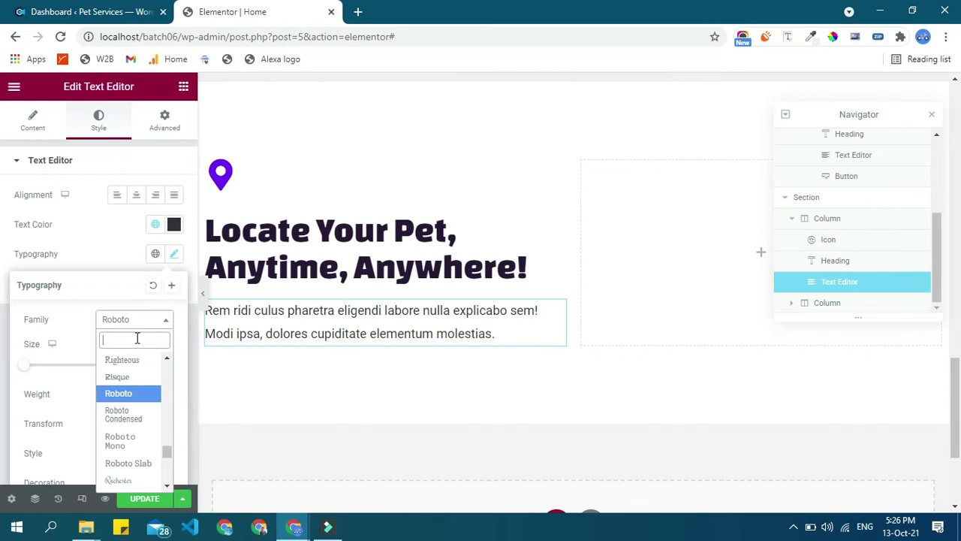
type("work")
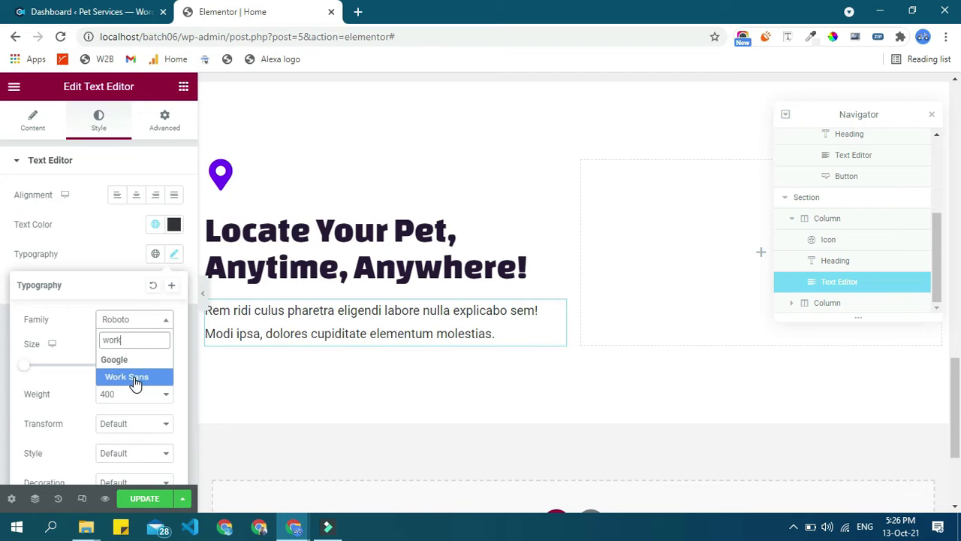
left_click(134, 378)
Step: Check the reference paragraph's font size with the font inspector and set the Elementor paragraph's size to 16 px
key("alt+Tab")
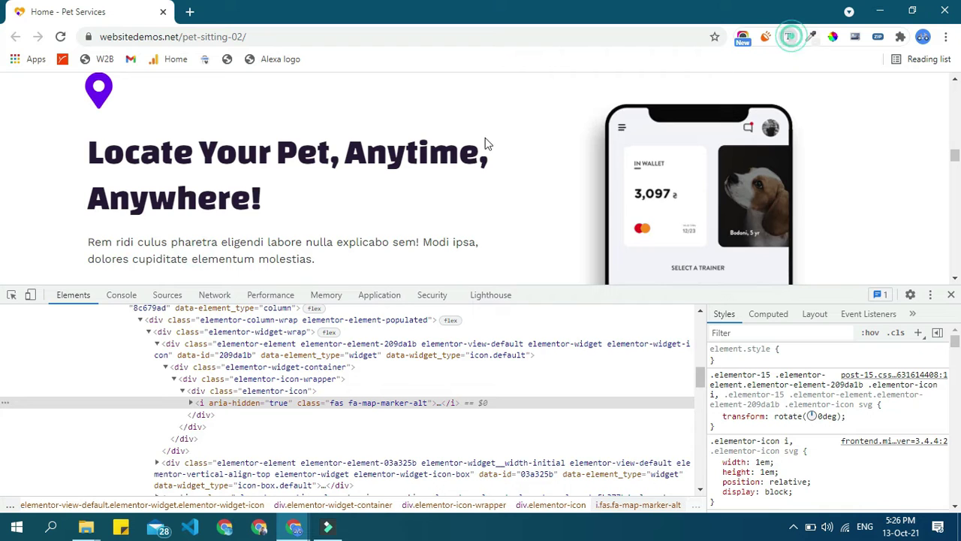
left_click(209, 258)
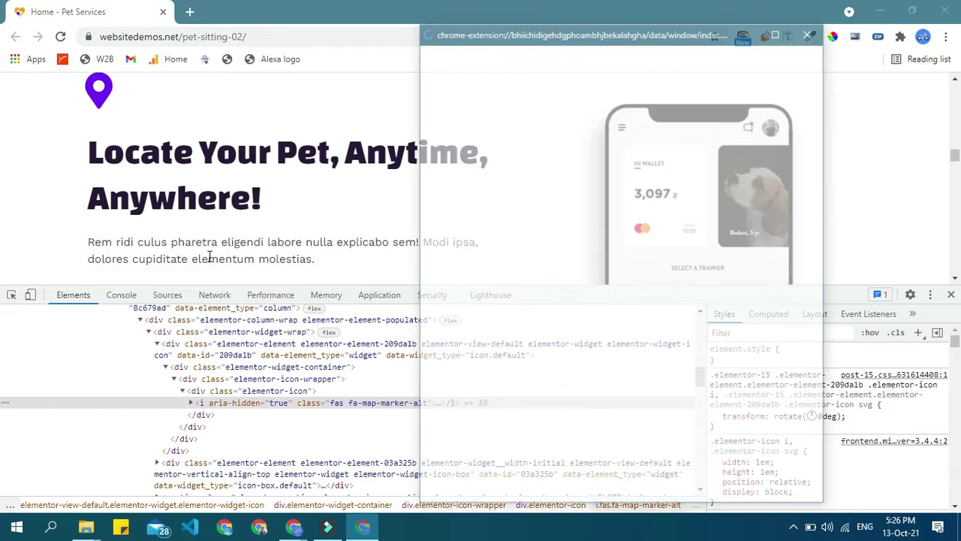
left_click(811, 31)
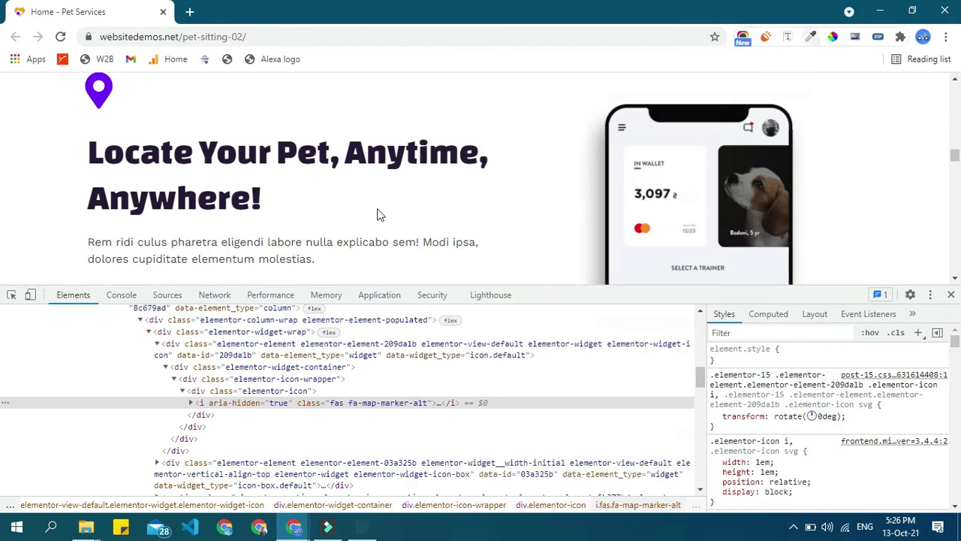
key("alt+Tab")
type("16")
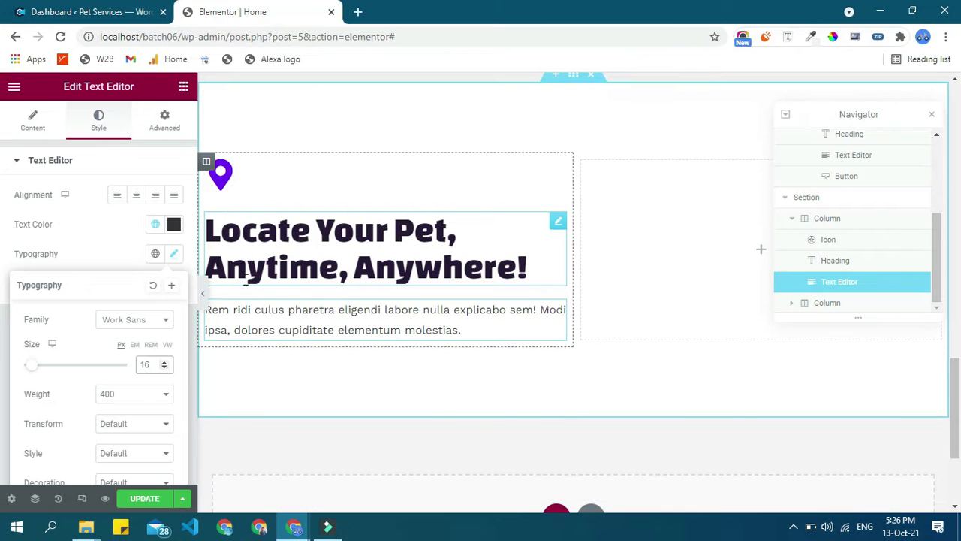
Step: Save the paragraph's typography as a global font named "Description Font"
left_click(171, 284)
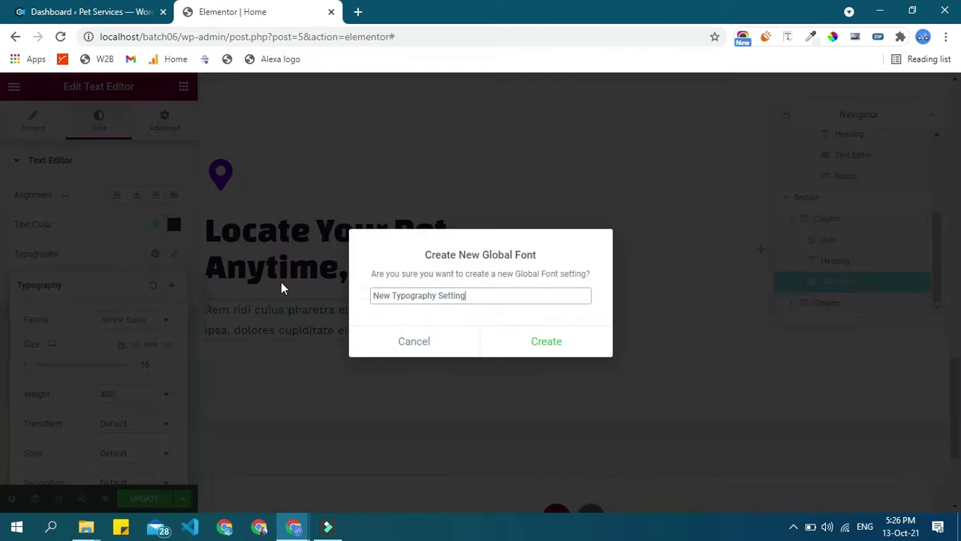
triple_click(394, 295)
type("Description")
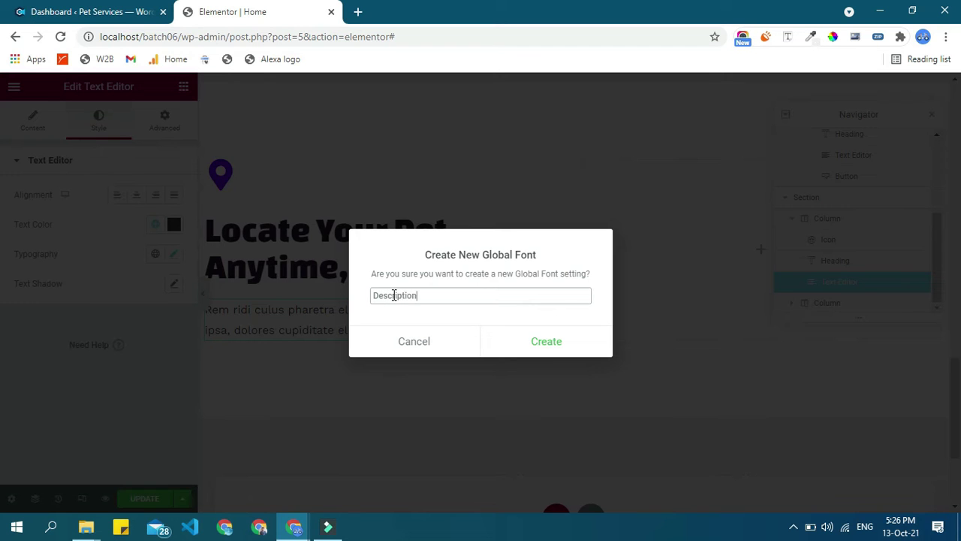
type(" Font")
left_click(538, 334)
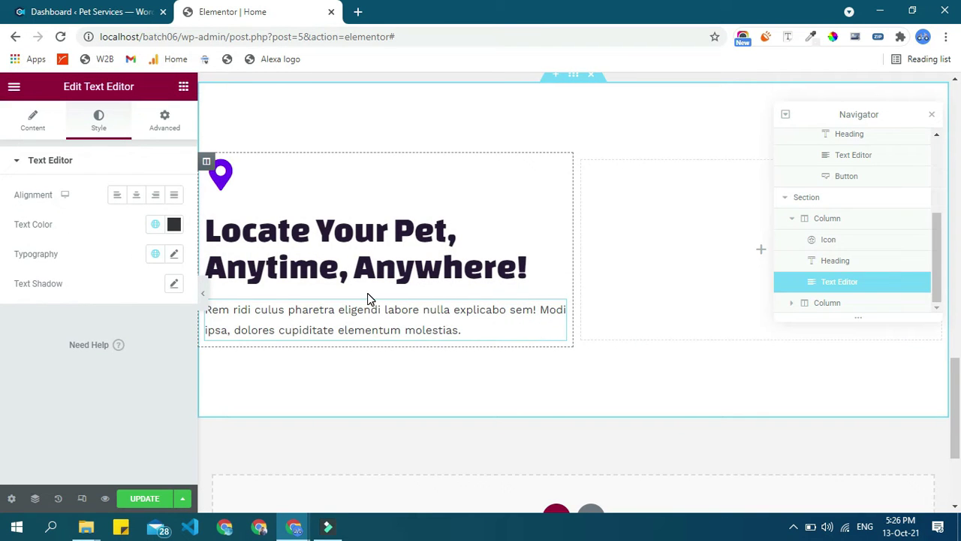
Step: Close the developer tools on the reference page and examine the buttons in and above the "Locate Your Pet" section
key("alt+Tab")
key("F12")
scroll(199, 303, "down", 1)
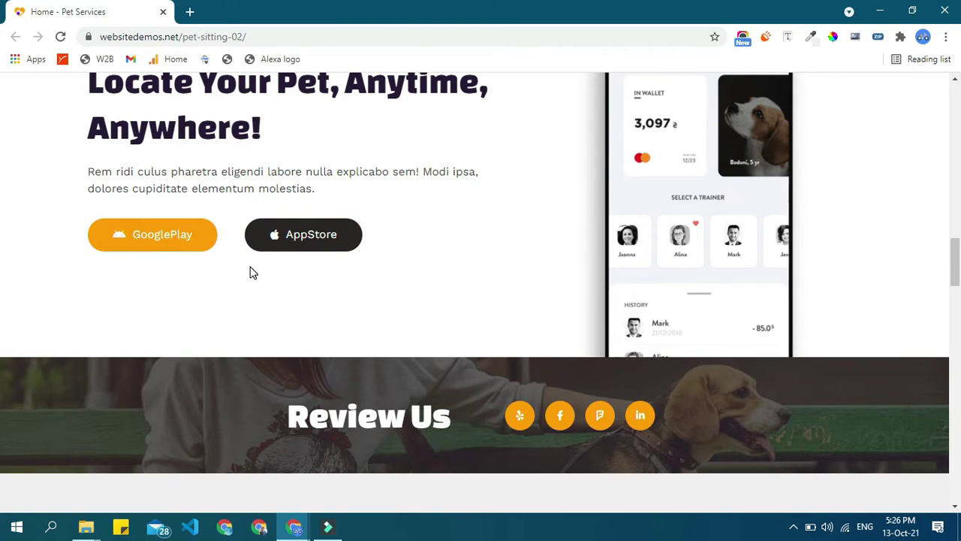
scroll(252, 273, "up", 2)
scroll(478, 311, "up", 3)
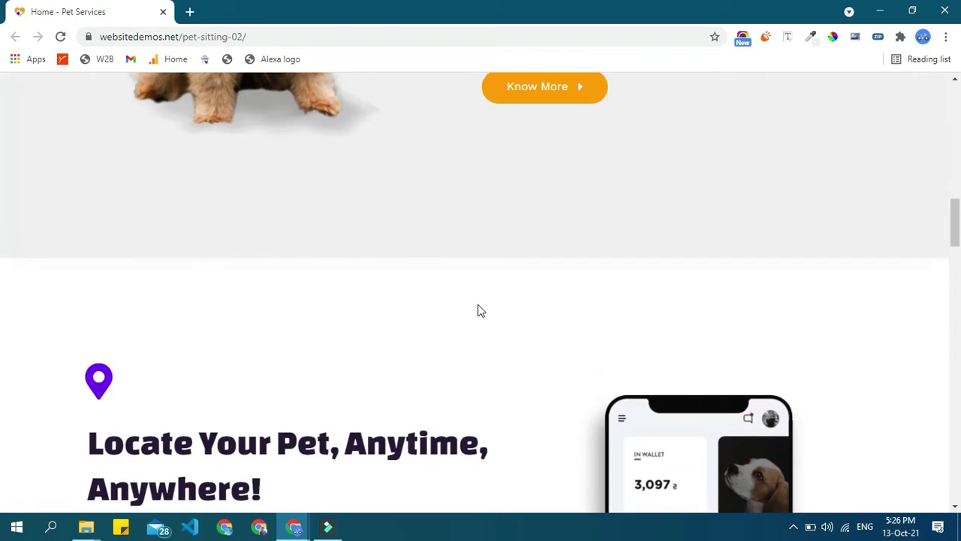
scroll(408, 300, "up", 3)
scroll(509, 296, "down", 5)
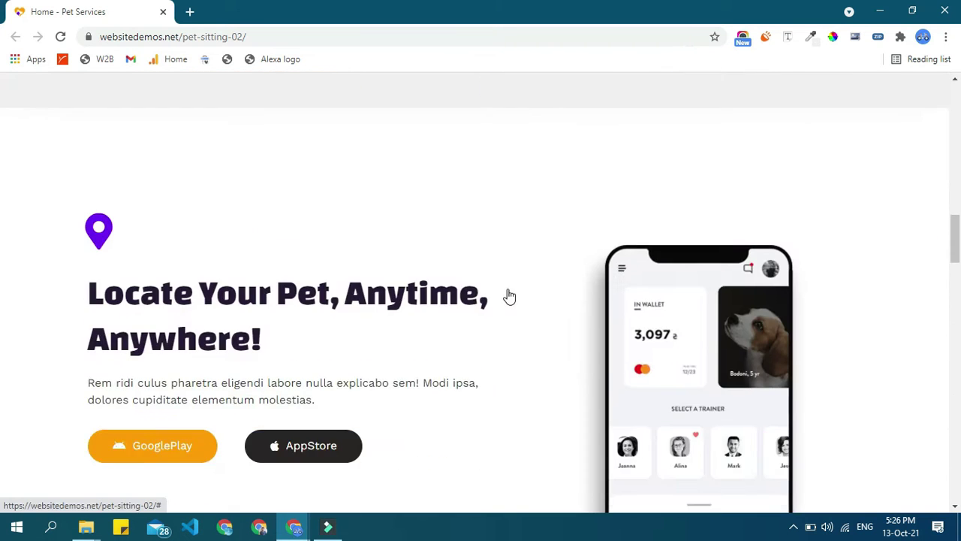
scroll(558, 260, "up", 4)
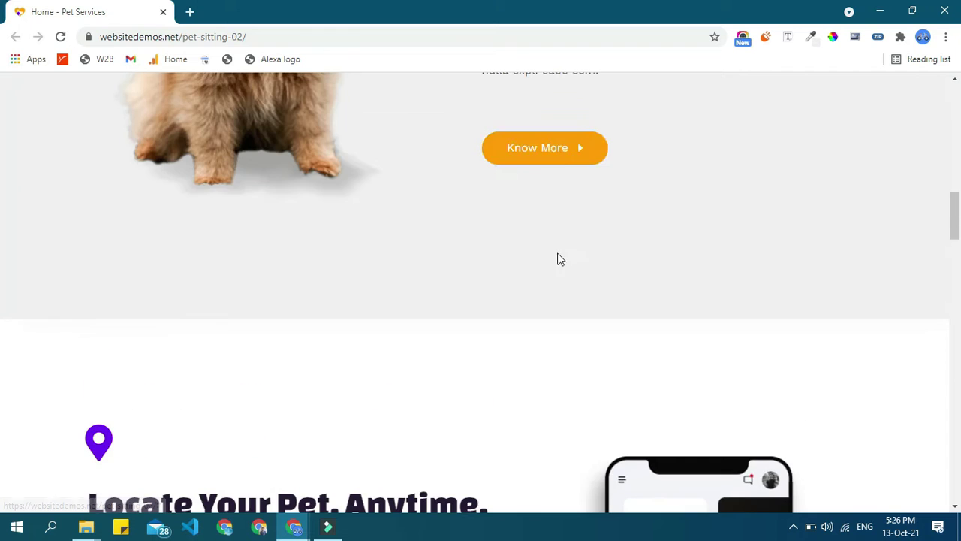
Step: Return to the Elementor editor and add a Button widget below the "Rem ridi culus pharetra" paragraph
key("alt+Tab")
scroll(214, 184, "down", 2)
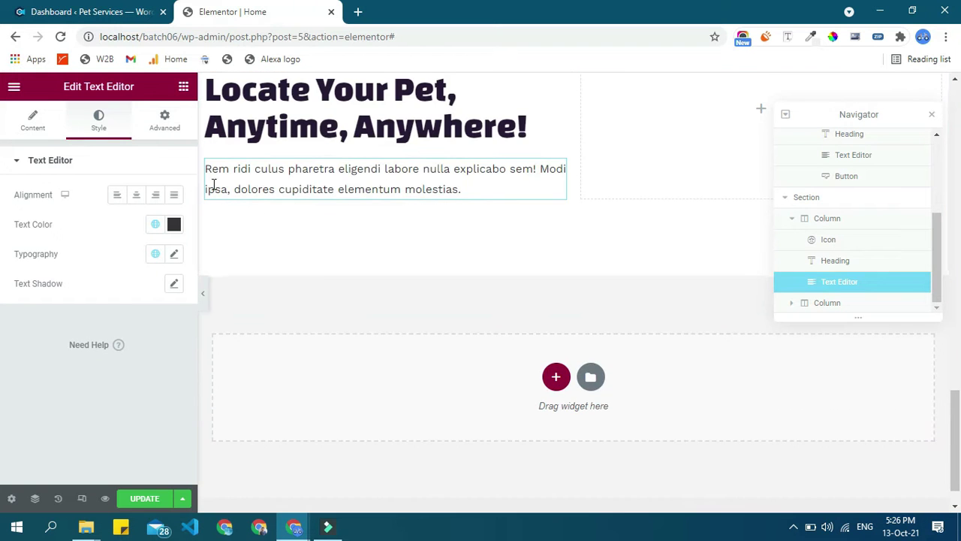
left_click(184, 88)
left_click_drag(135, 365, 270, 188)
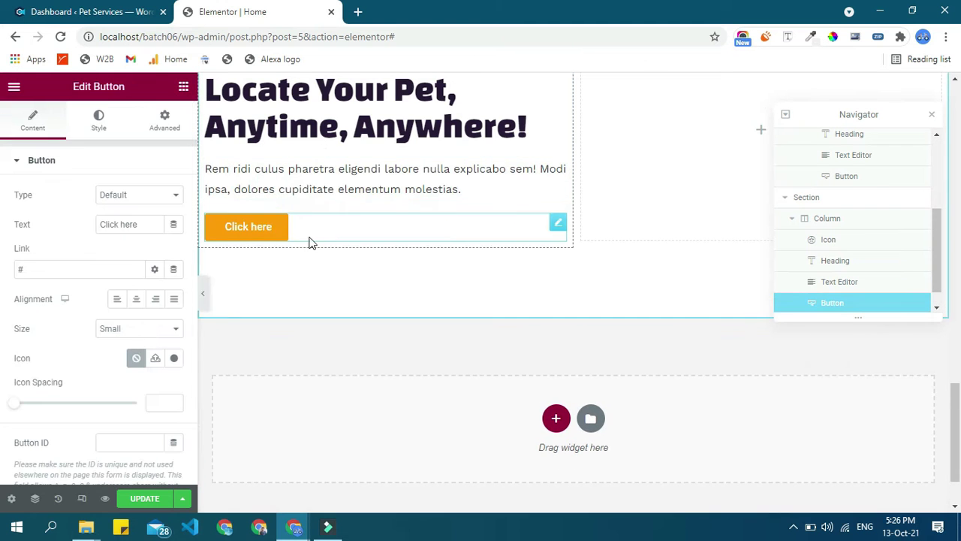
Step: Copy the "Know More" button and paste its style onto the new "Click here" button
scroll(408, 238, "up", 6)
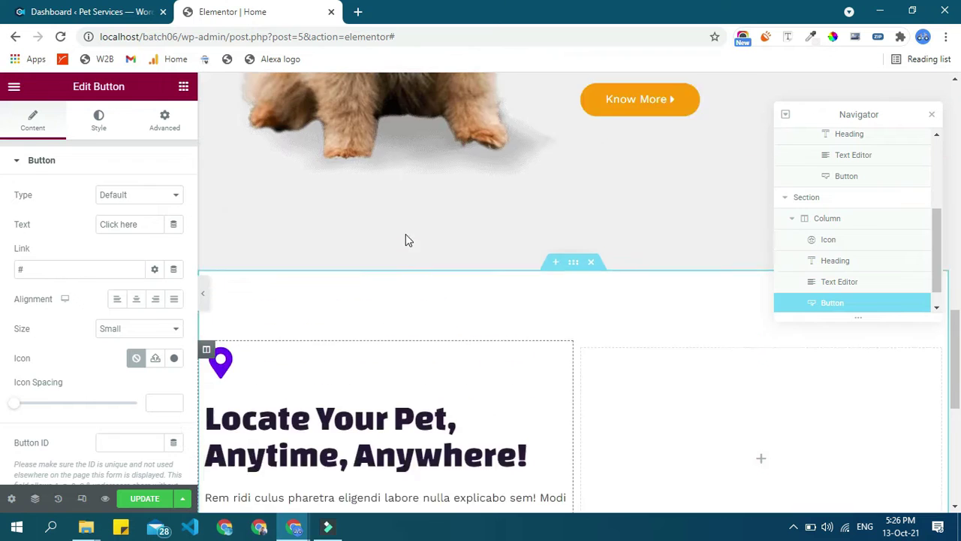
right_click(627, 264)
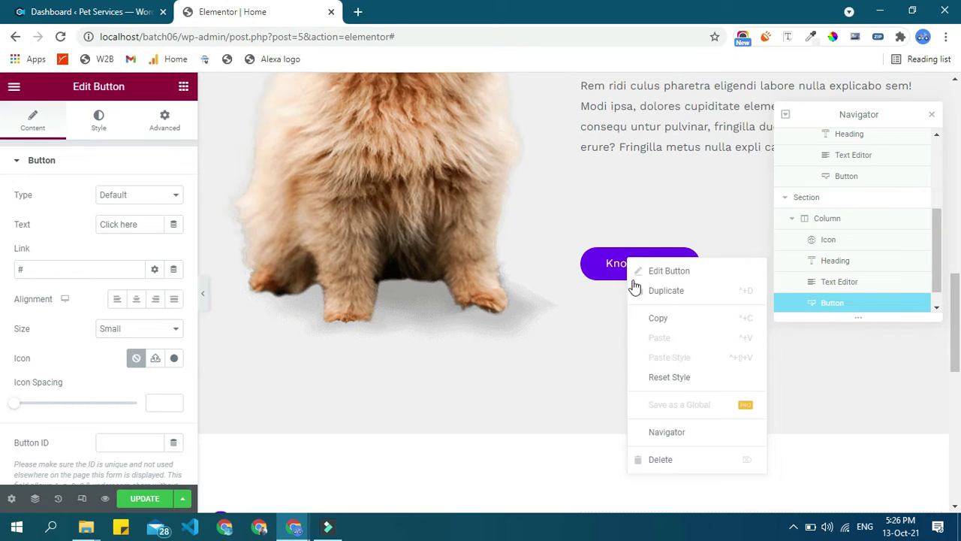
left_click(639, 326)
scroll(176, 268, "down", 2)
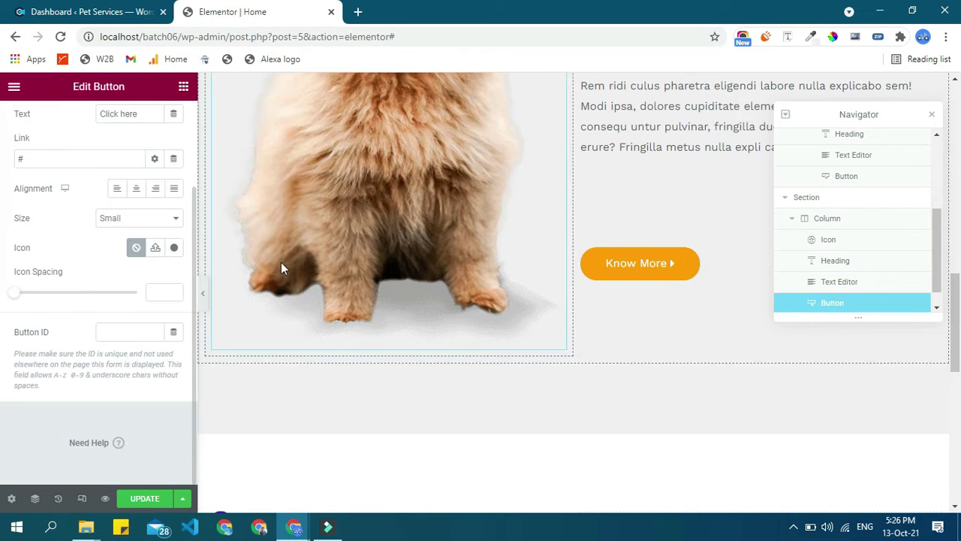
scroll(281, 266, "down", 5)
right_click(284, 293)
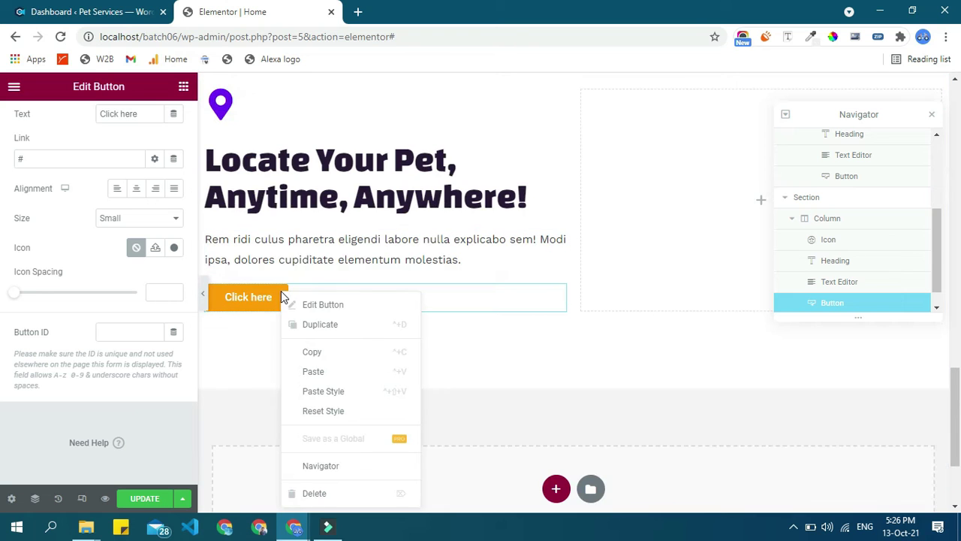
left_click(317, 392)
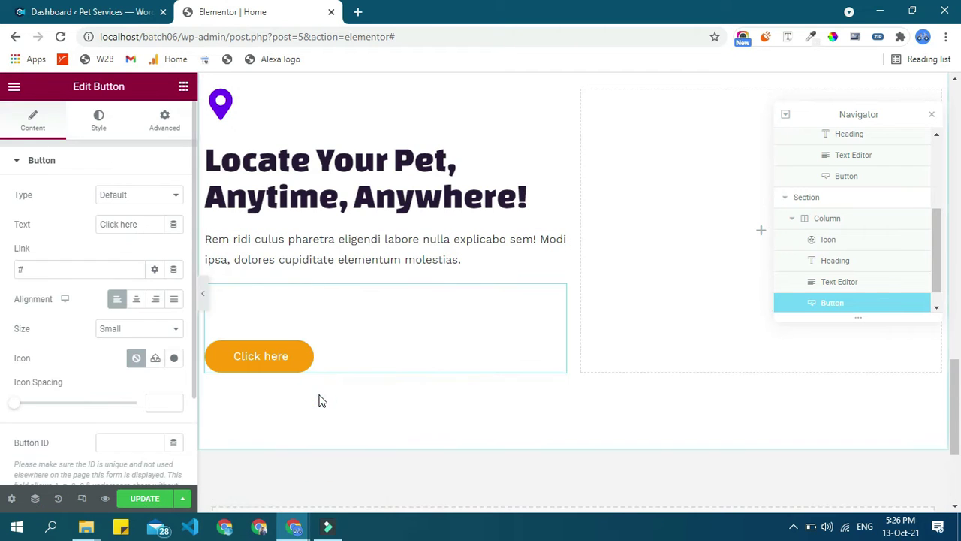
Step: Set the new button's top margin to 0 and change its text to "Google Play", checking the reference page for the label
left_click(165, 126)
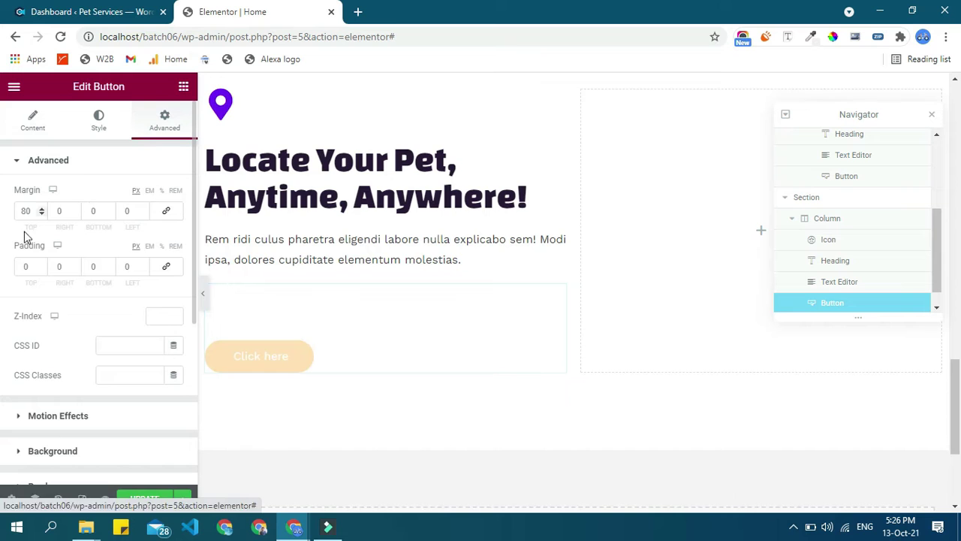
type("0")
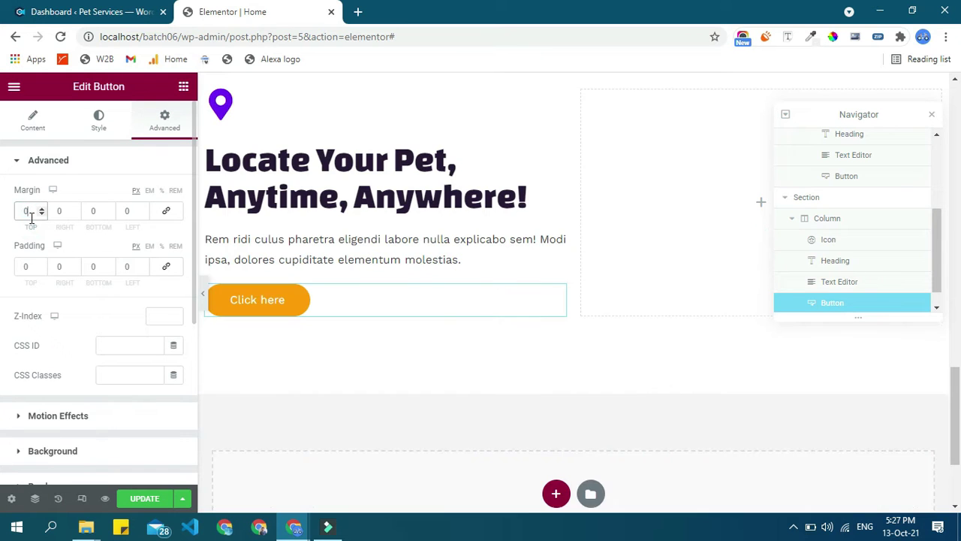
left_click(26, 120)
key("alt+Tab")
scroll(218, 239, "down", 2)
scroll(218, 239, "down", 3)
key("alt+Tab")
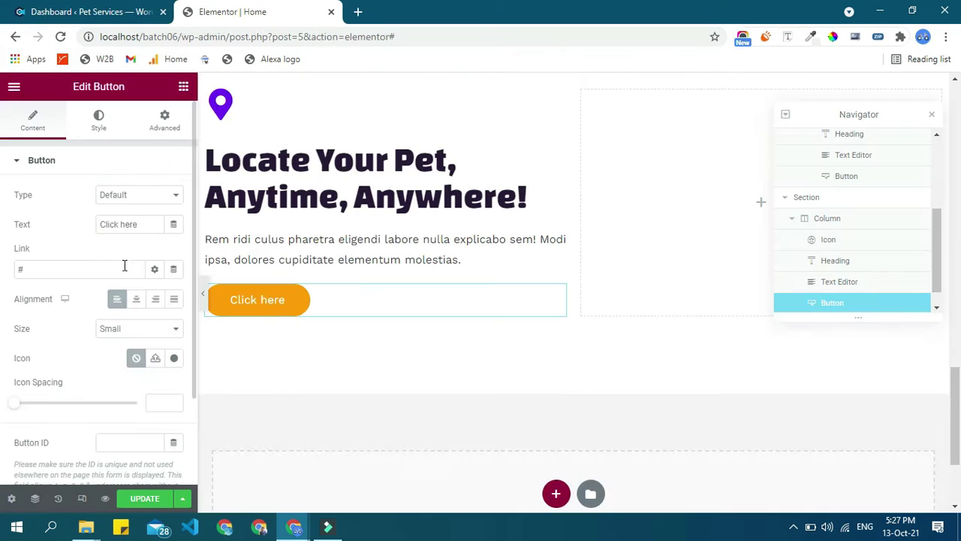
triple_click(139, 228)
type("Google Play")
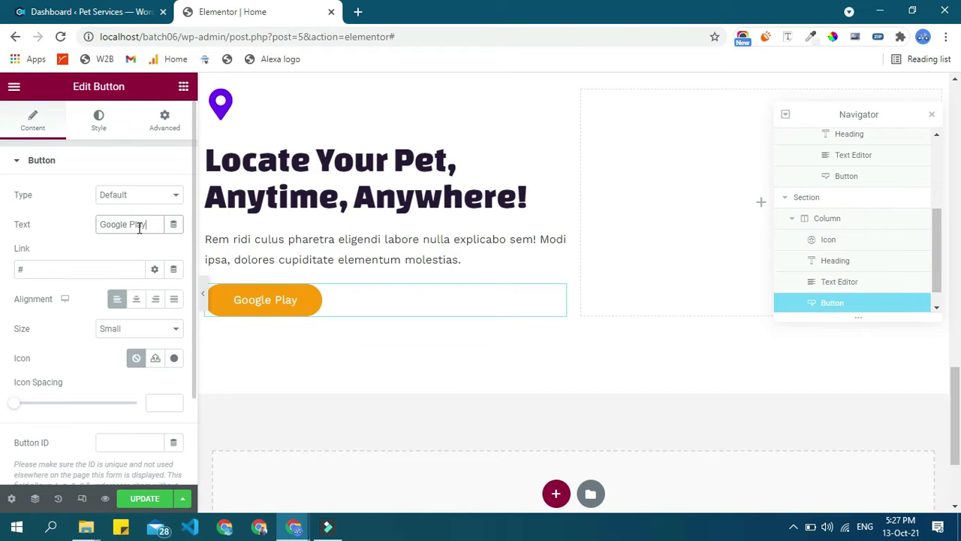
Step: Insert the Android icon from the icon library into the Google Play button, as on the reference page
key("alt+Tab")
key("alt+Tab")
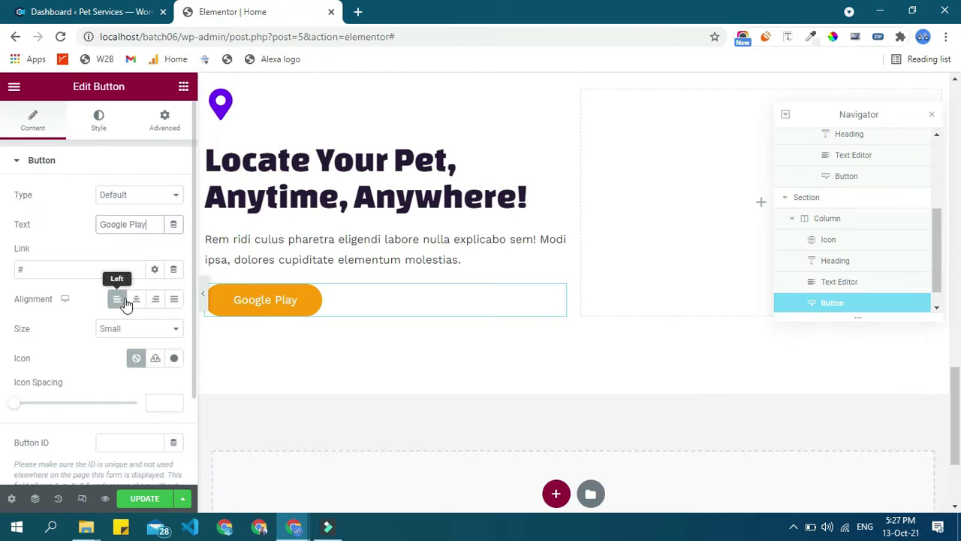
left_click(175, 360)
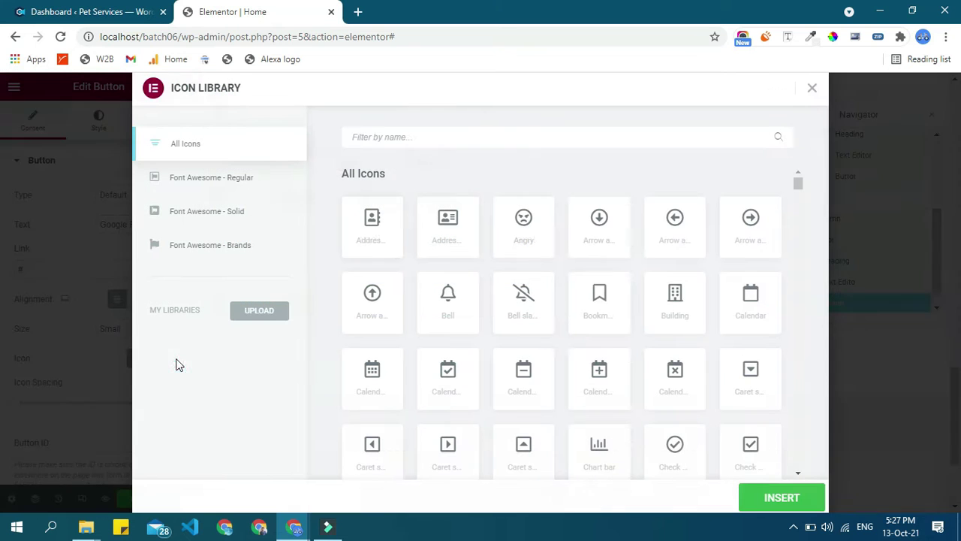
left_click(461, 142)
type("andr")
left_click(360, 238)
left_click(755, 498)
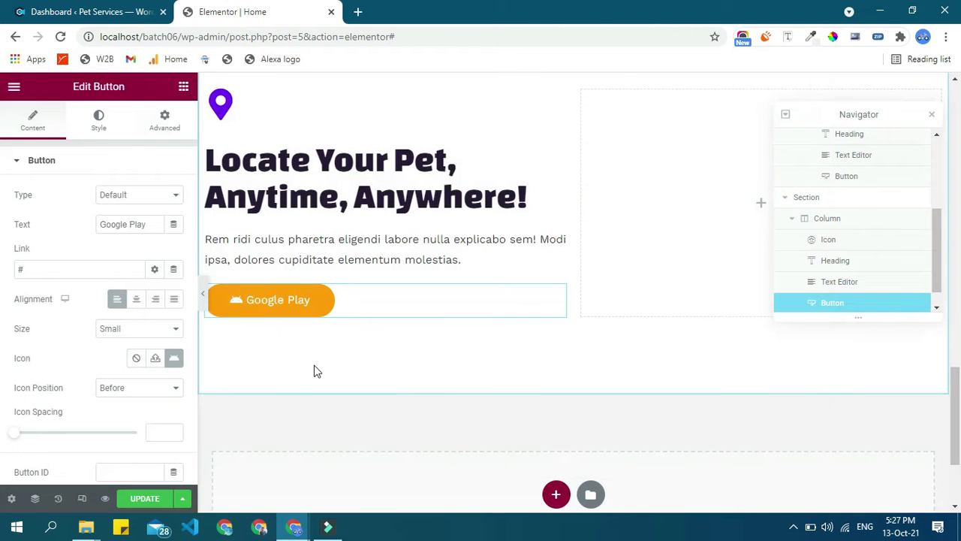
Step: Inspect the reference GooglePlay button's icon element in the developer tools and compare it with the Elementor button
key("alt+Tab")
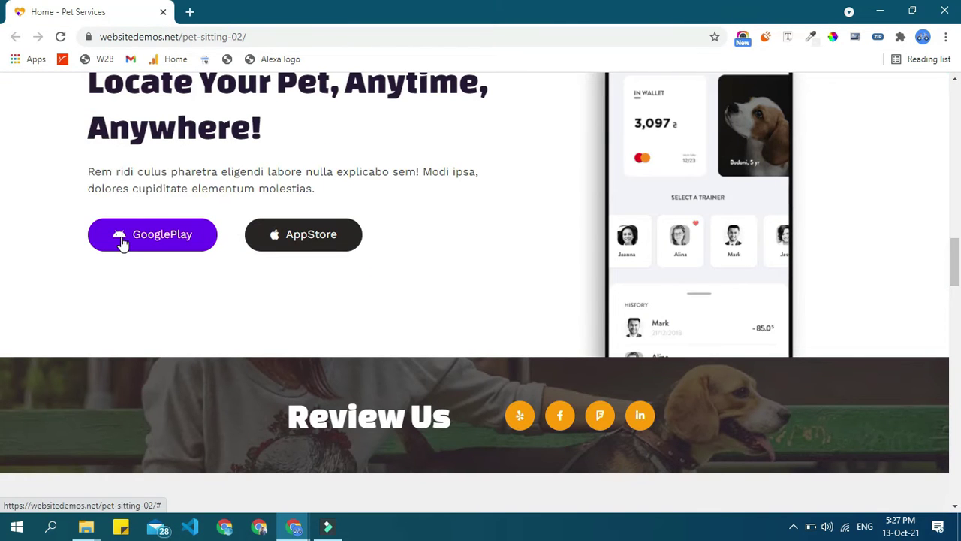
scroll(122, 242, "up", 5)
scroll(113, 245, "down", 1)
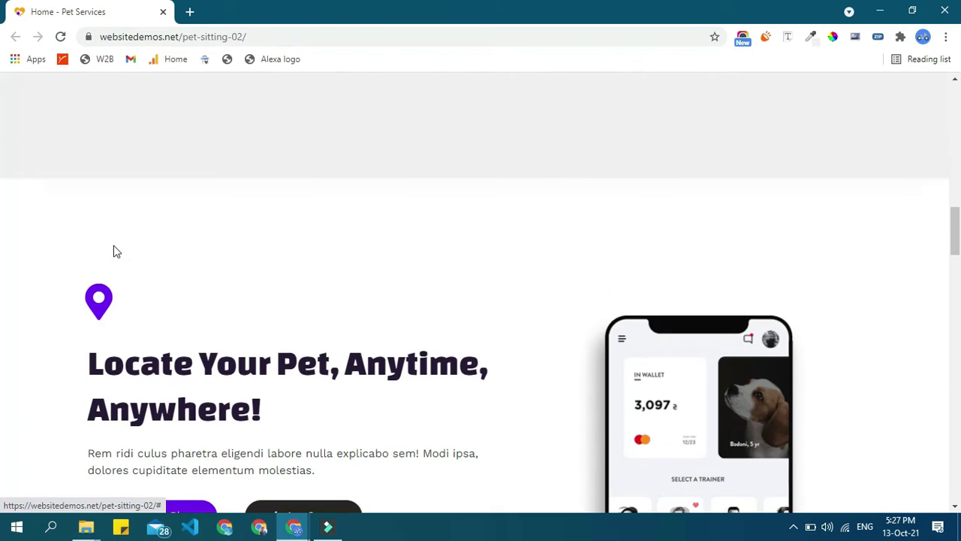
scroll(104, 299, "down", 3)
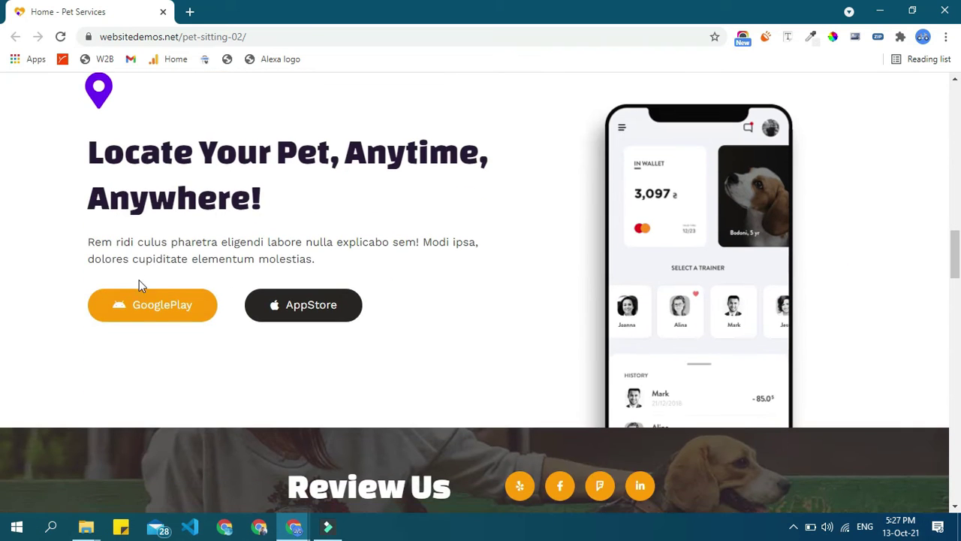
right_click(120, 306)
left_click(151, 410)
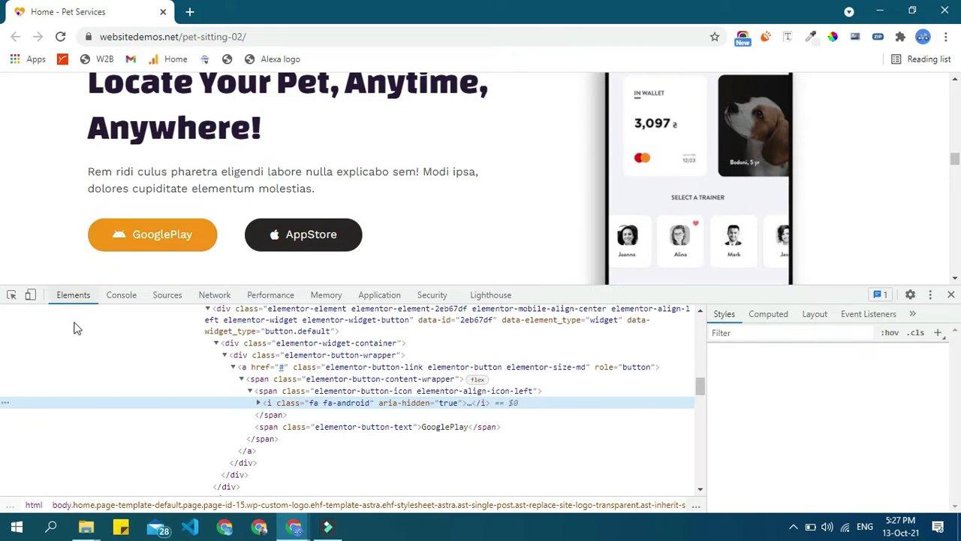
left_click(342, 410)
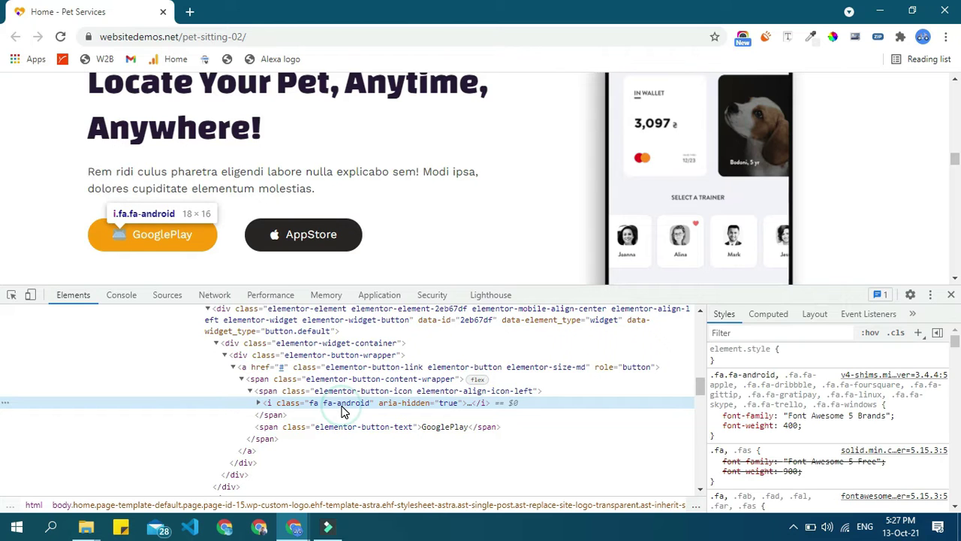
left_click(951, 294)
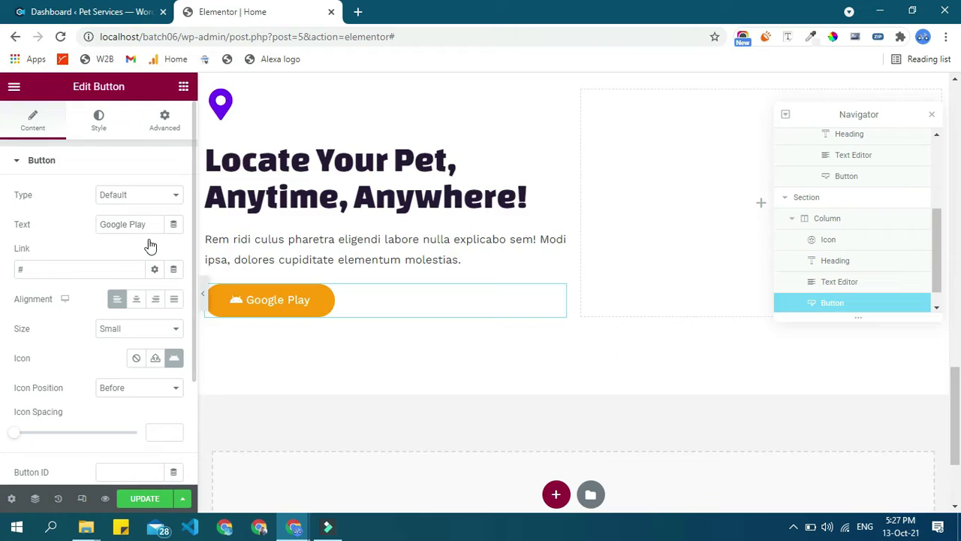
key("alt+Tab")
key("alt+Tab")
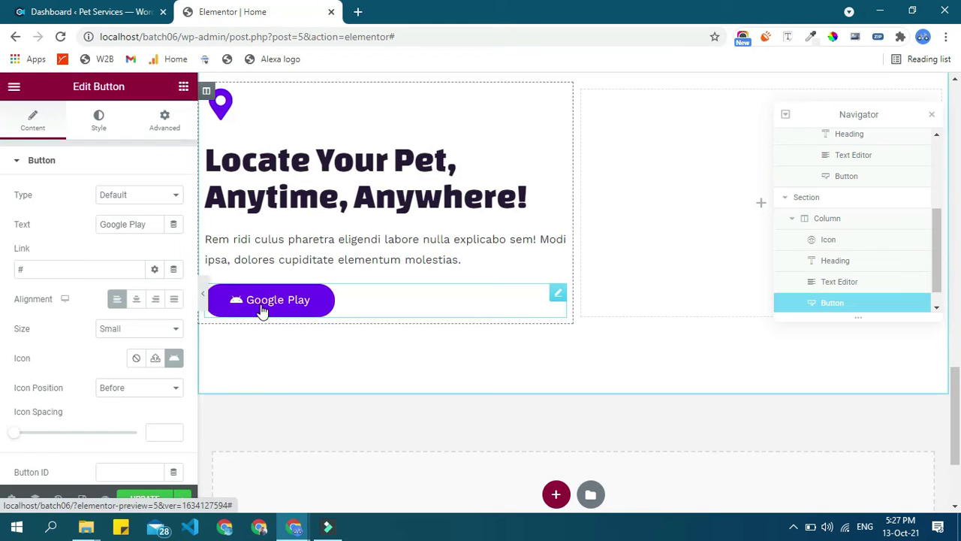
Step: Duplicate the Google Play button and check the reference page for the second store button
right_click(472, 298)
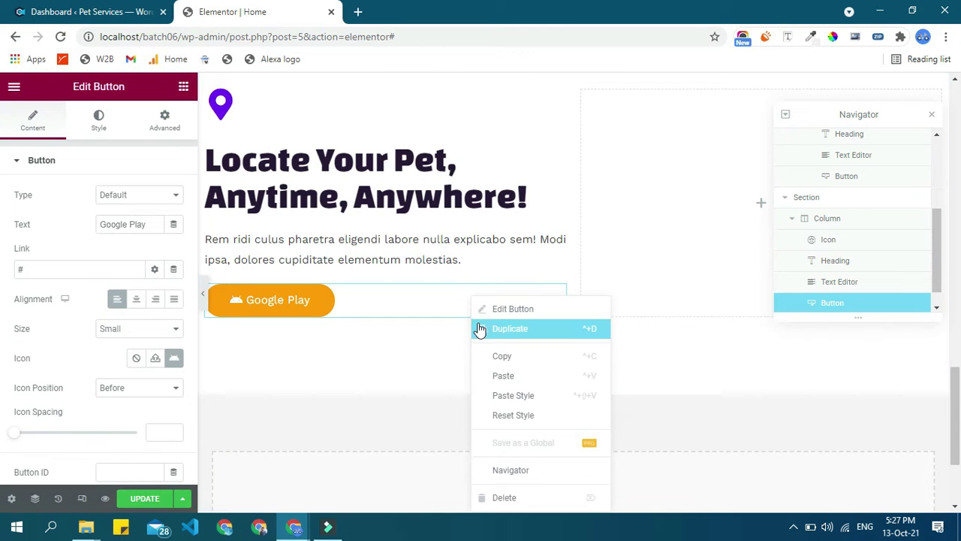
left_click(479, 328)
key("alt+Tab")
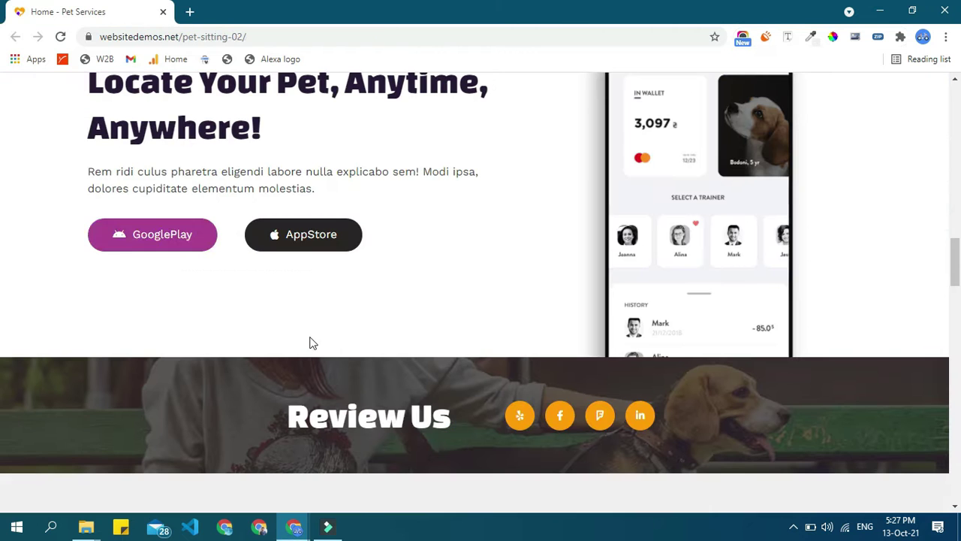
key("alt+Tab")
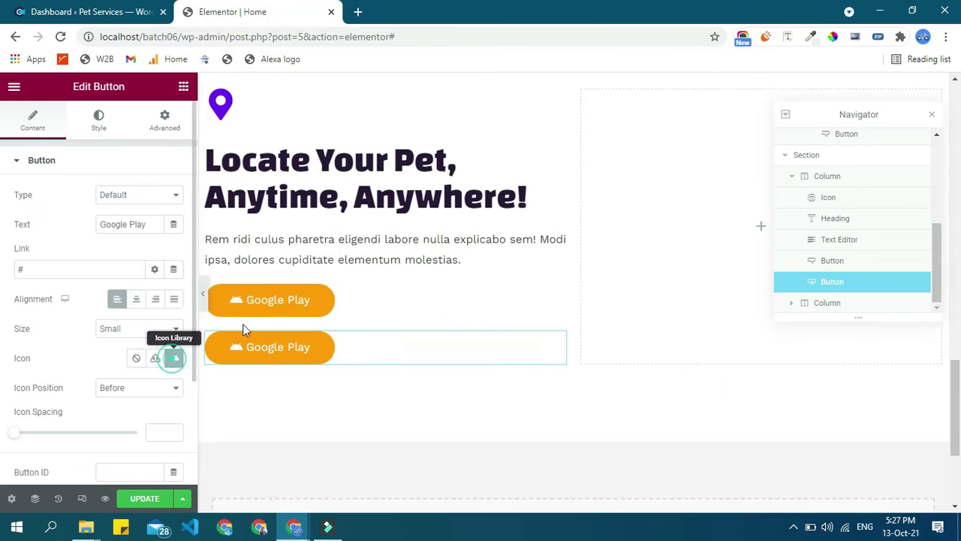
Step: Replace the duplicated button's icon with the Apple brand icon from the icon library
left_click(174, 355)
type("apple")
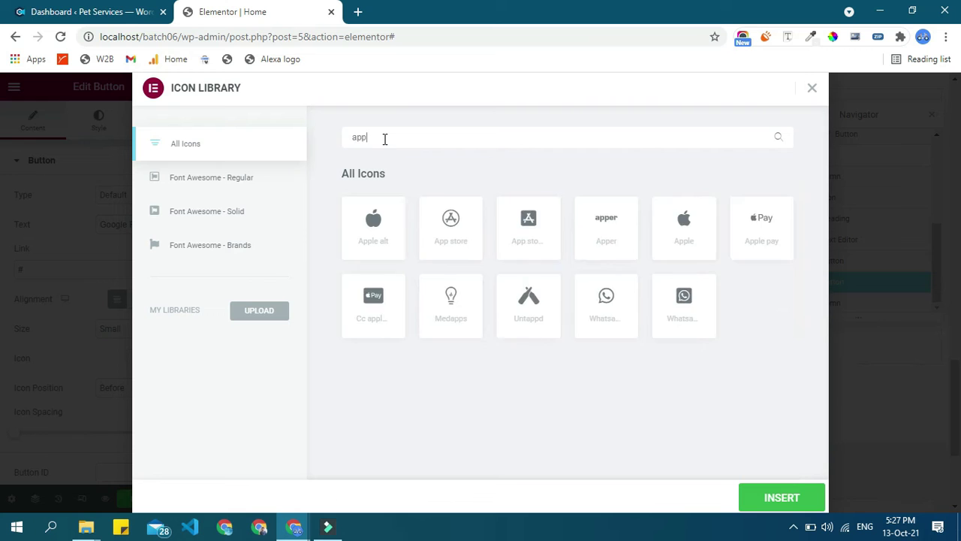
left_click(434, 246)
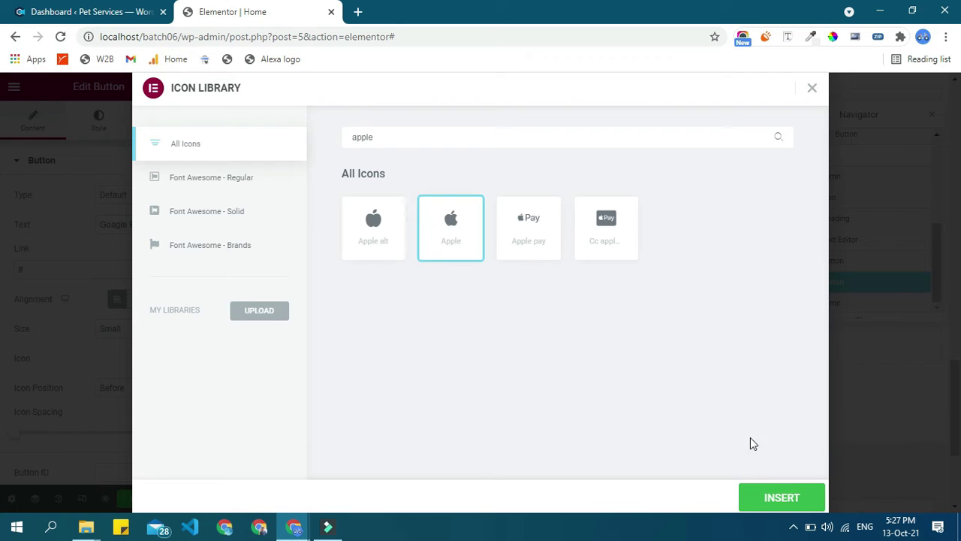
left_click(760, 498)
Step: Change the duplicated button's text to "AppStore", checking the label on the reference page
key("alt+Tab")
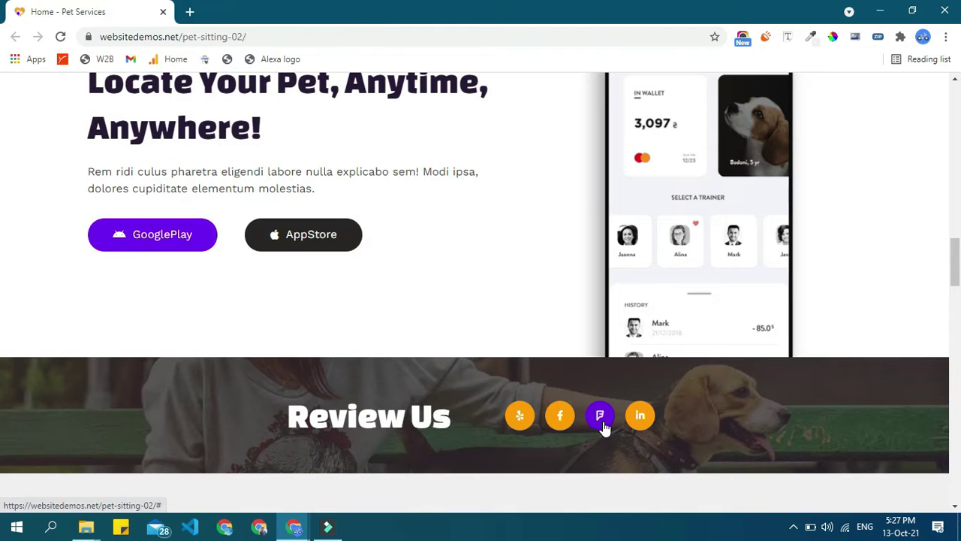
key("alt+Tab")
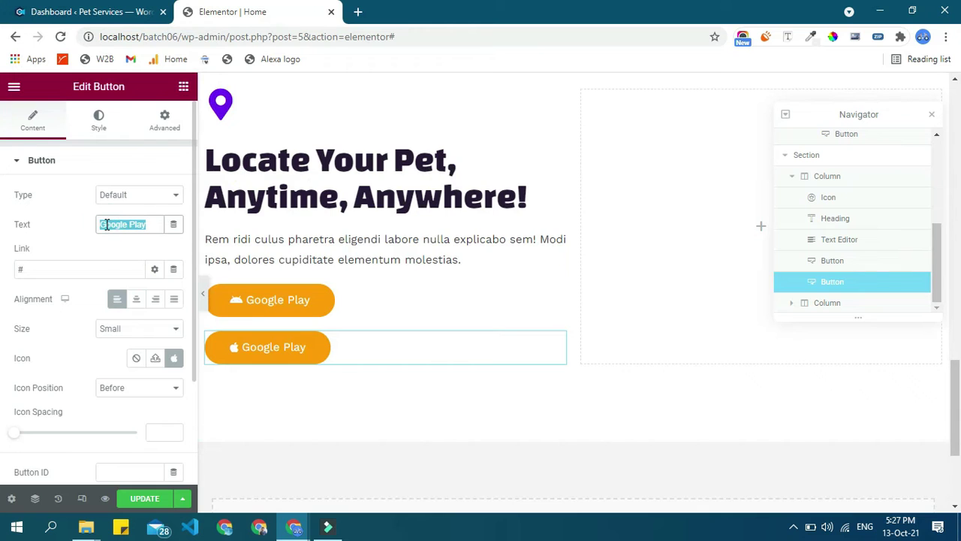
type("AppStore")
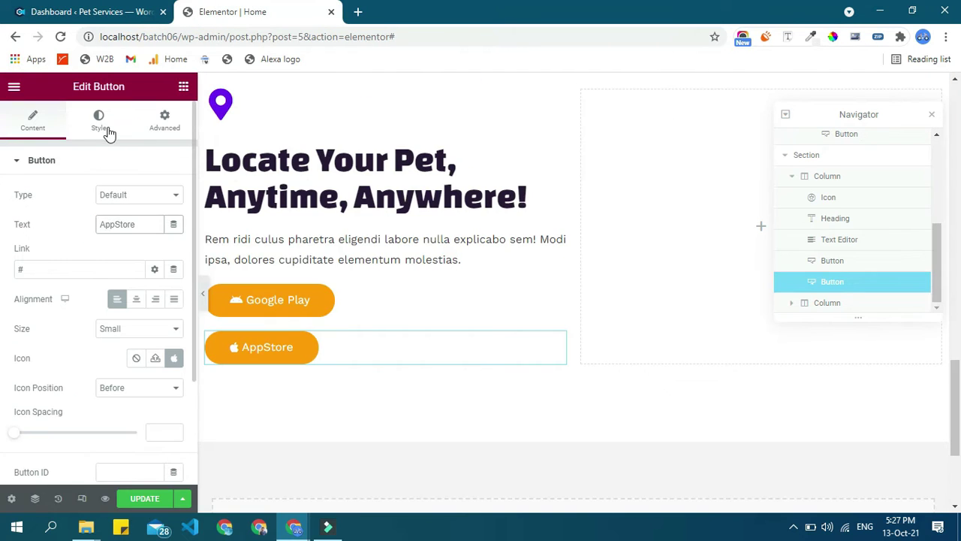
Step: Set the AppStore button's background color to the Primary global color
left_click(106, 130)
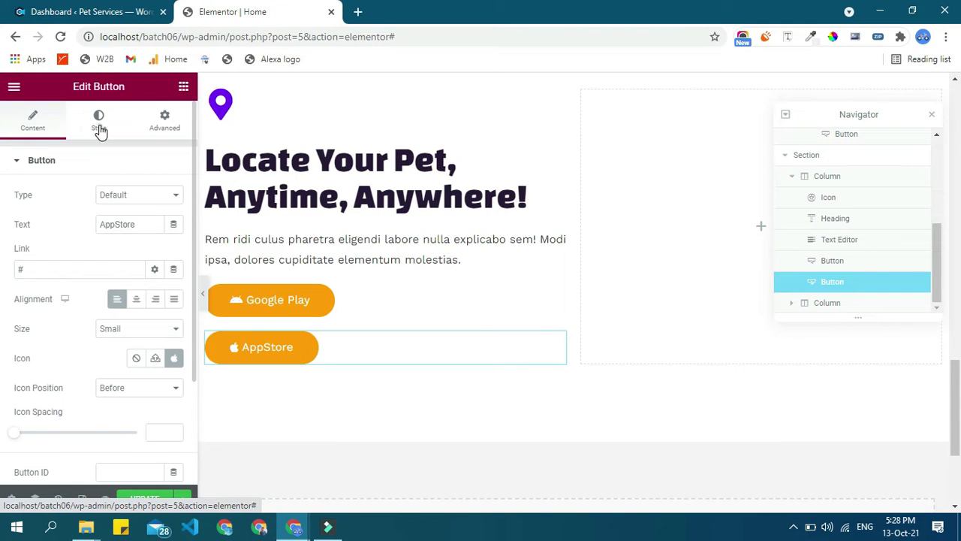
left_click(101, 131)
left_click(156, 344)
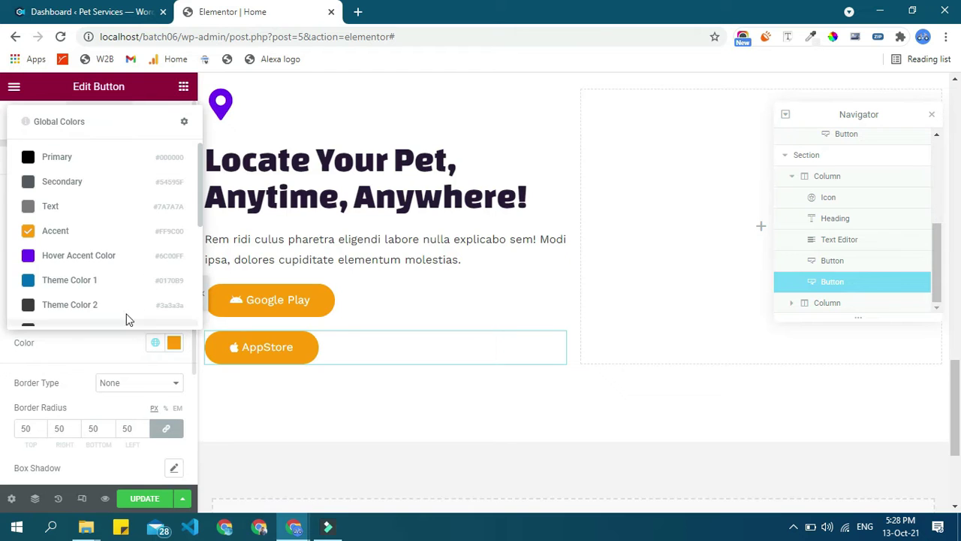
left_click(118, 158)
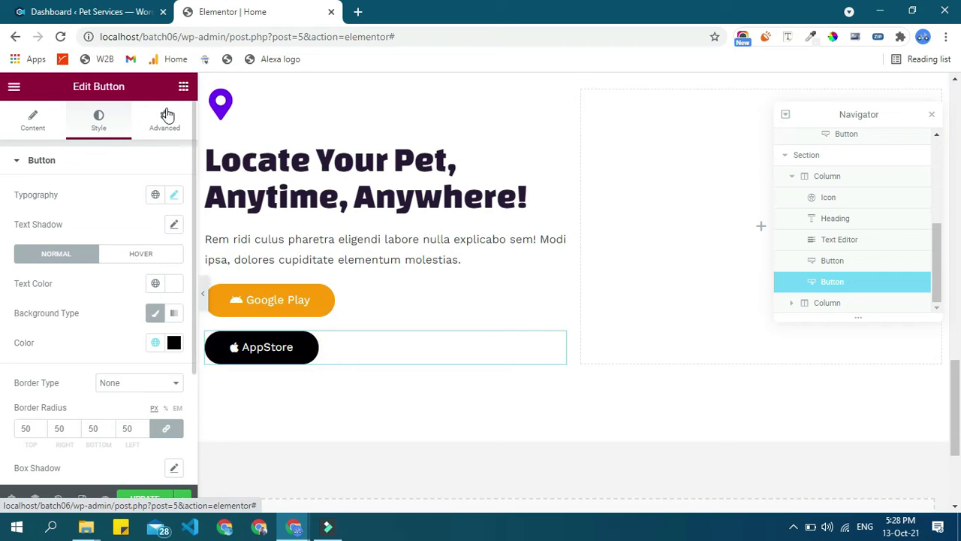
Step: Try an inner section below the paragraph, moving the Google Play button into its first column and the AppStore button into its second
left_click(183, 86)
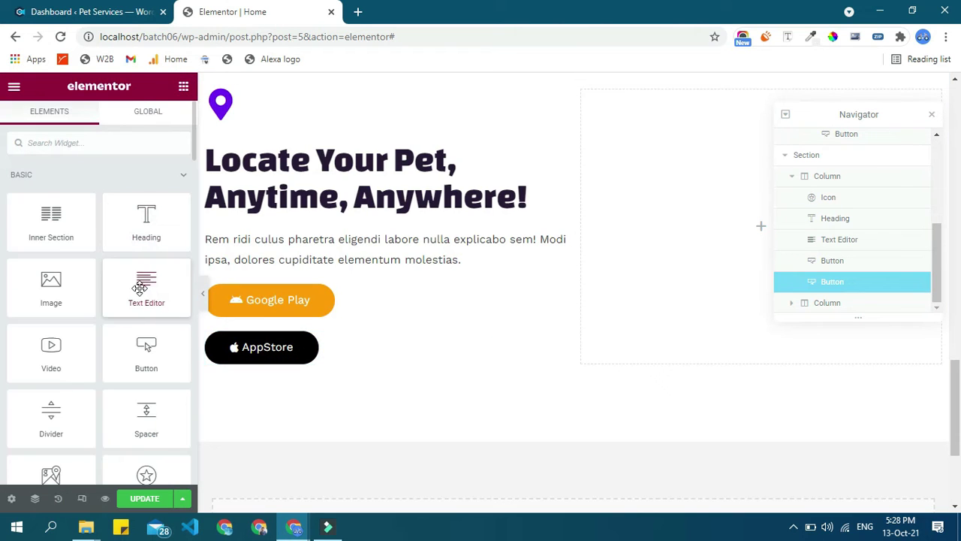
left_click_drag(53, 216, 279, 268)
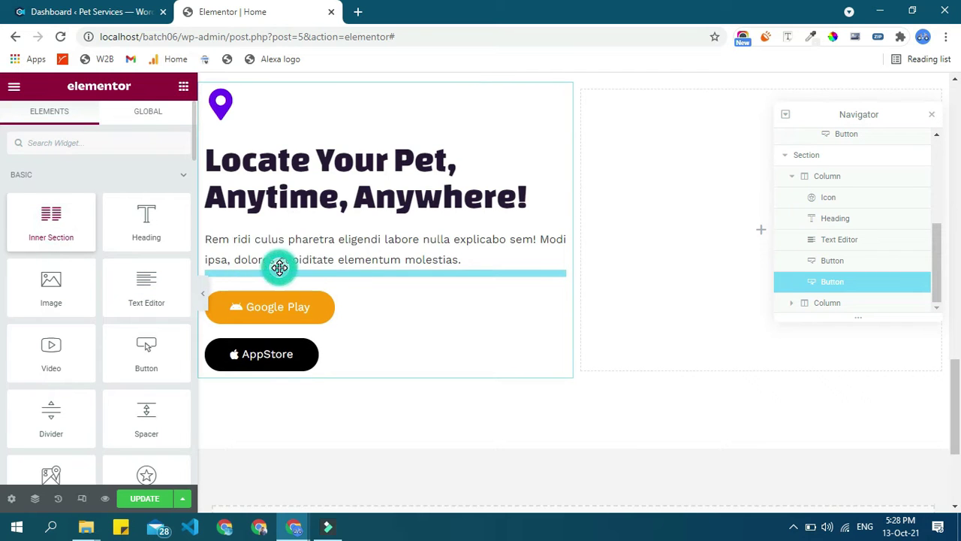
left_click_drag(559, 334, 308, 314)
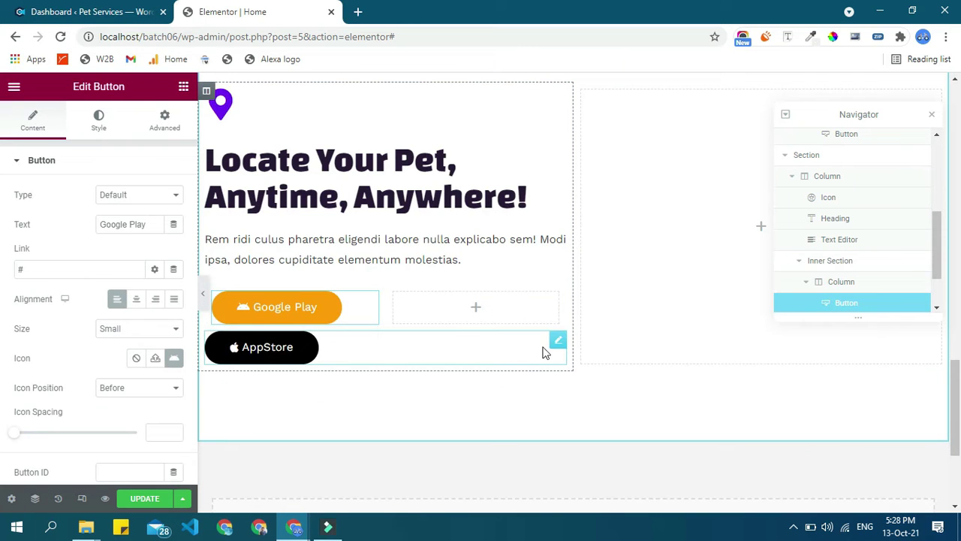
left_click_drag(554, 347, 467, 313)
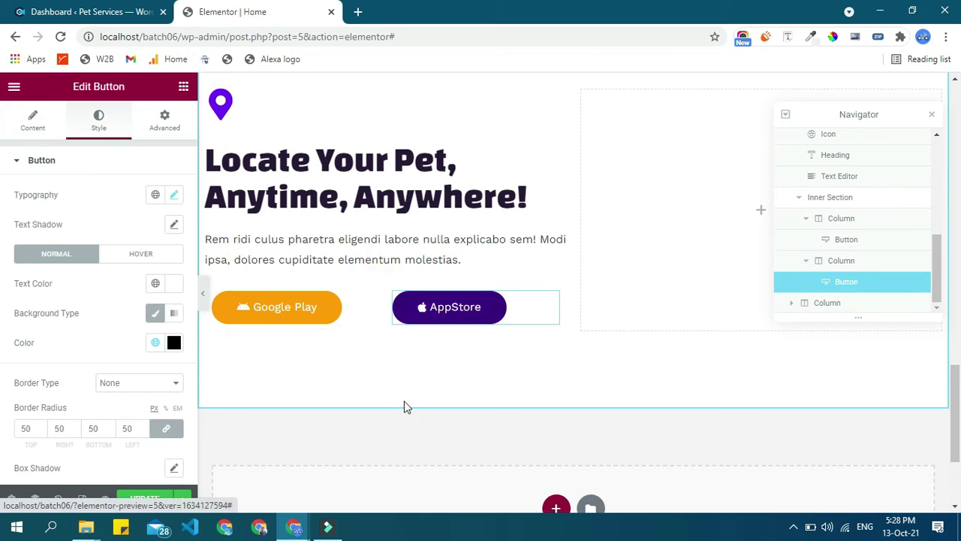
Step: Undo moving both buttons into the inner section and delete the empty inner section
key("ctrl+z")
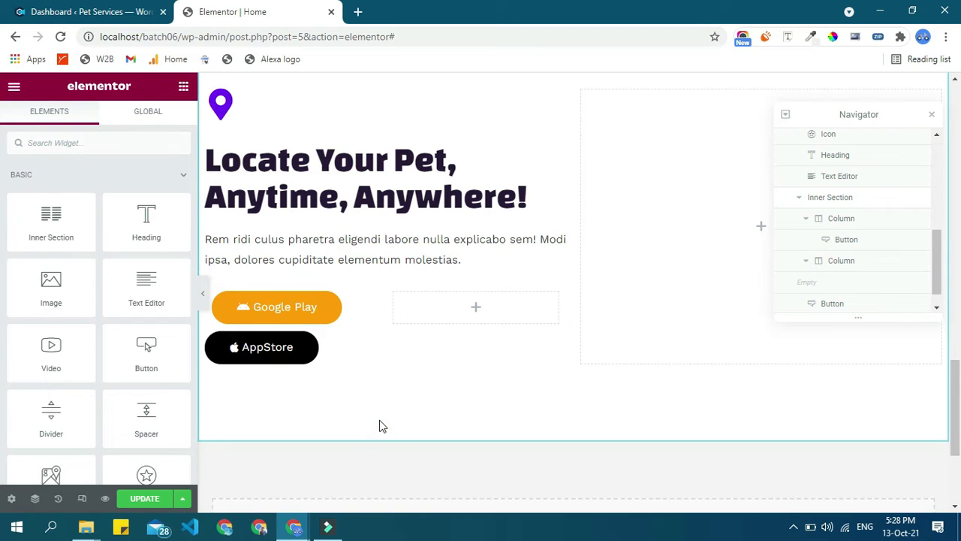
key("ctrl+z")
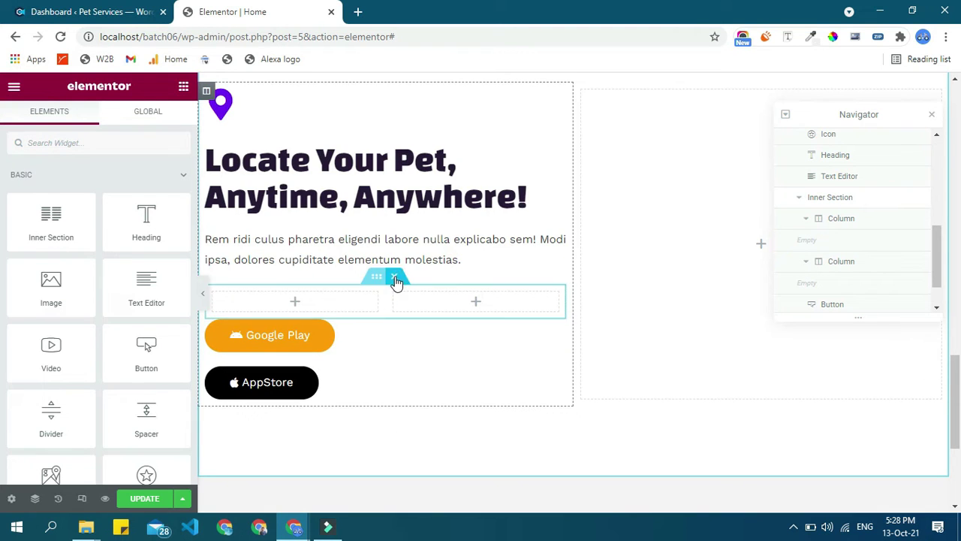
left_click(396, 279)
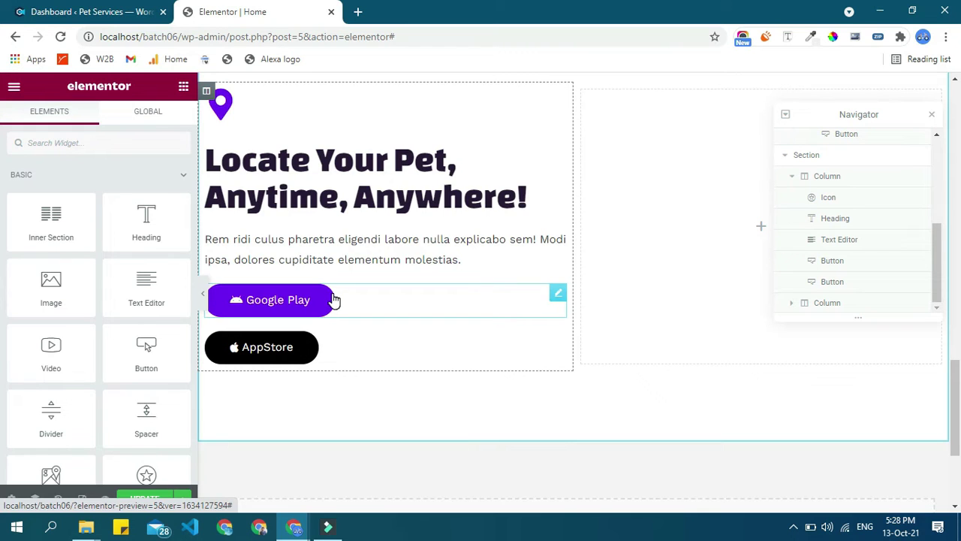
Step: Set the Google Play button's positioning width to Inline (auto)
left_click(558, 295)
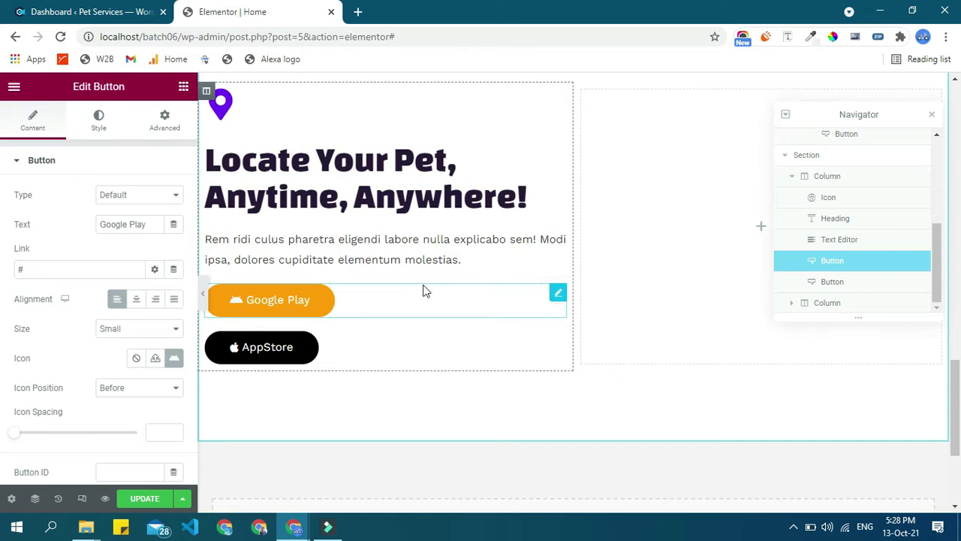
left_click(150, 128)
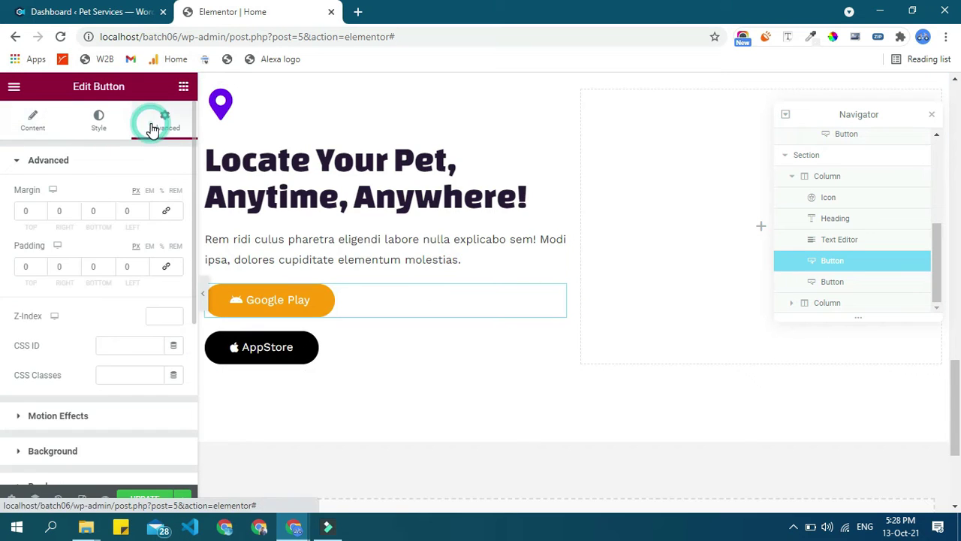
scroll(109, 295, "down", 2)
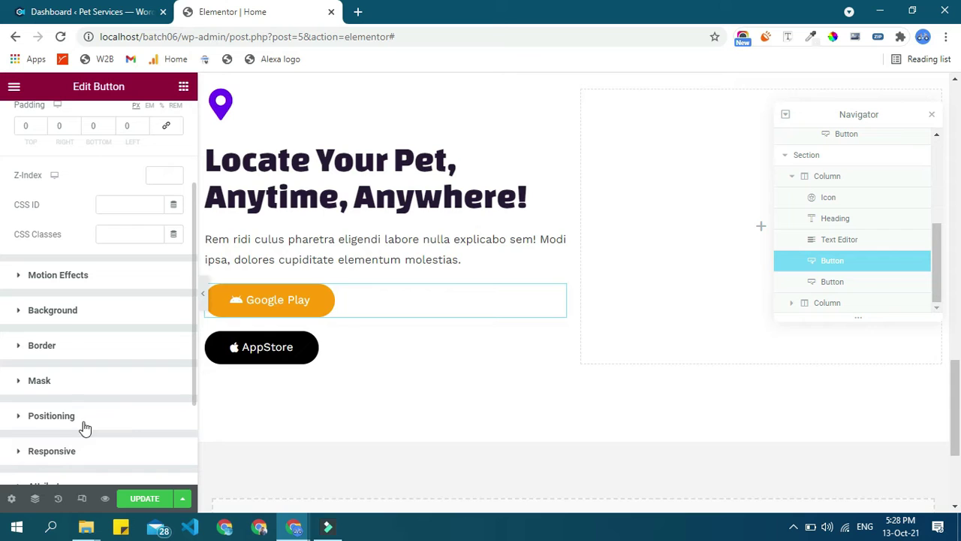
left_click(128, 415)
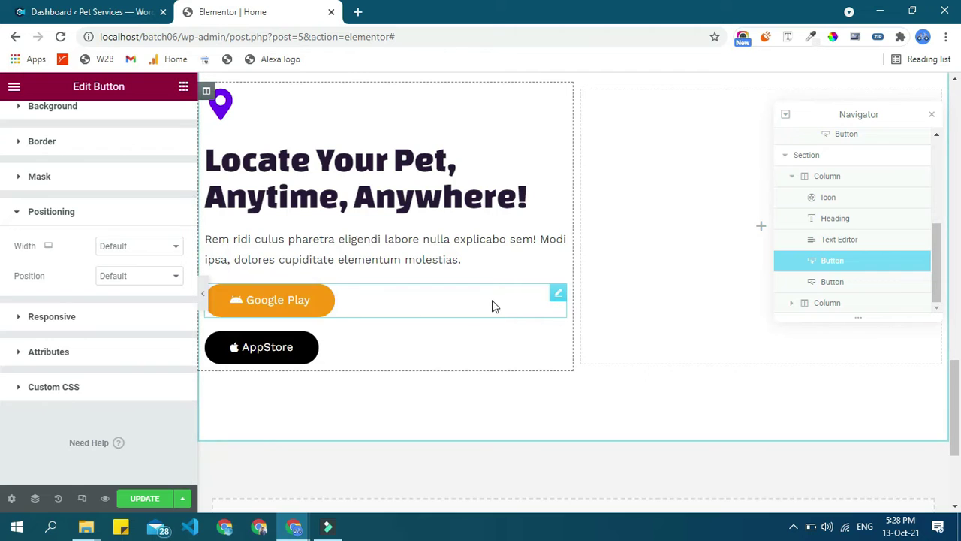
left_click(143, 253)
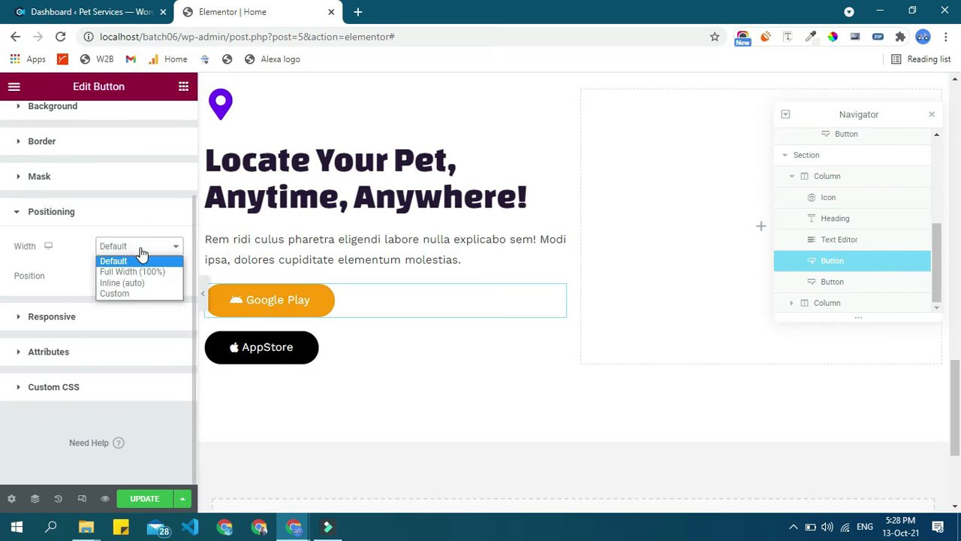
left_click(136, 283)
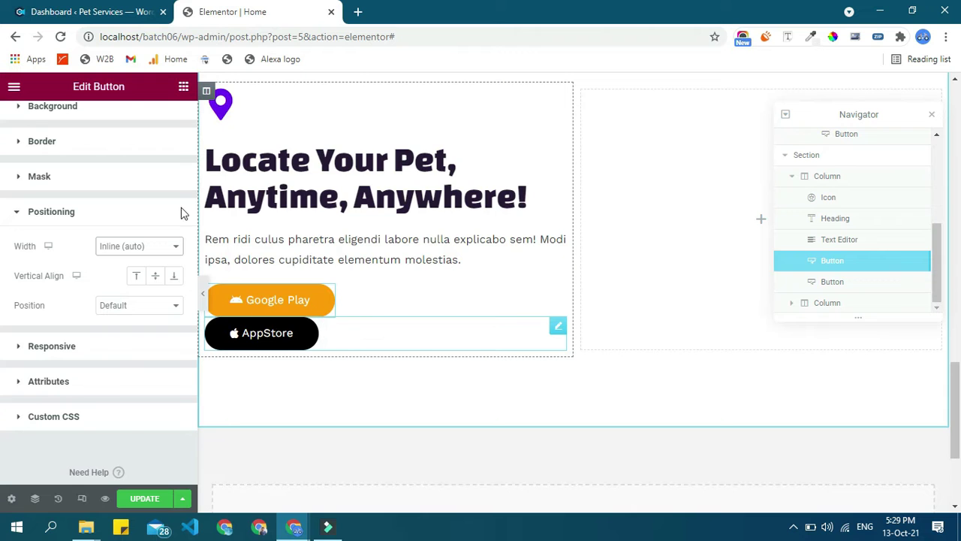
Step: Set the AppStore button's positioning width to Inline (auto) as well
left_click(165, 126)
scroll(111, 313, "down", 3)
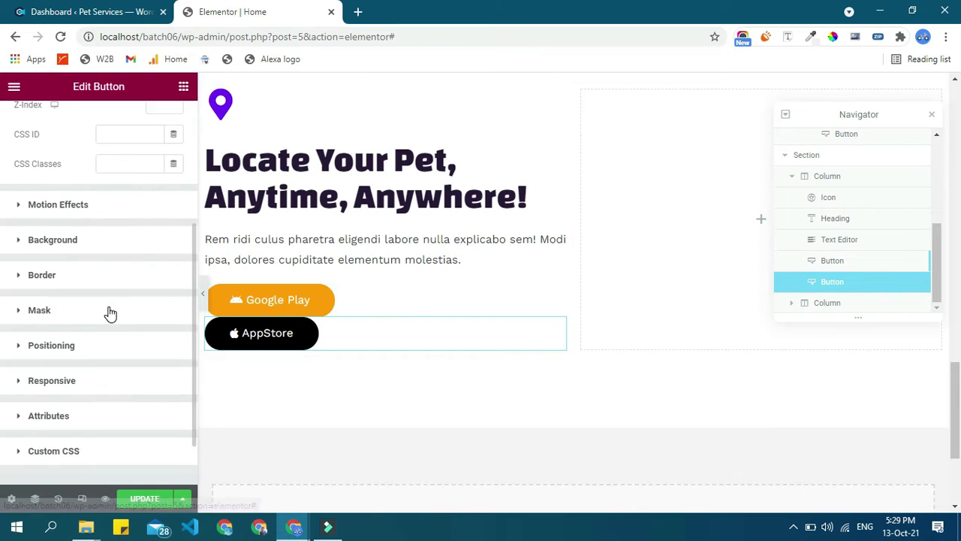
left_click(100, 350)
scroll(102, 355, "down", 2)
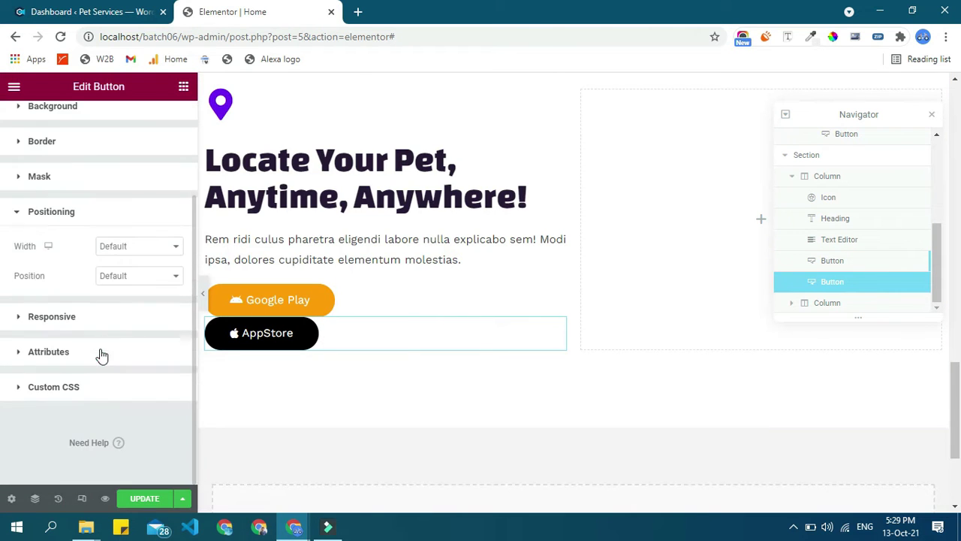
left_click(124, 251)
left_click(137, 286)
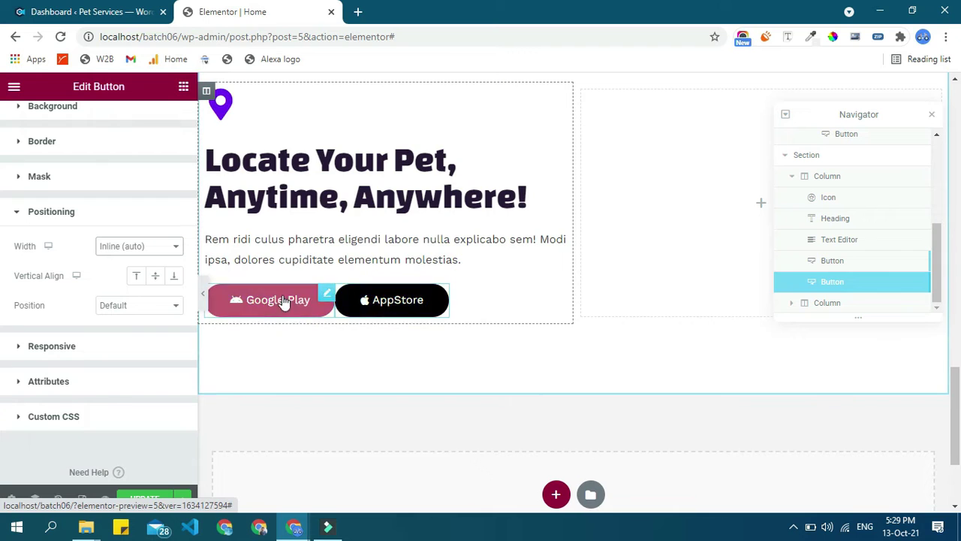
Step: Try Center as the horizontal alignment of the column holding the store buttons, and change it to Space Between
scroll(310, 232, "up", 1)
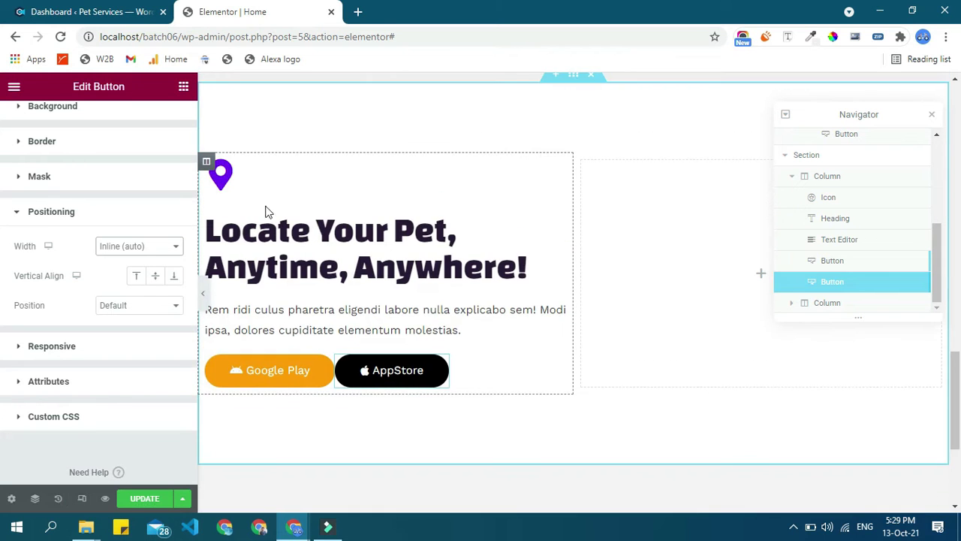
left_click(208, 163)
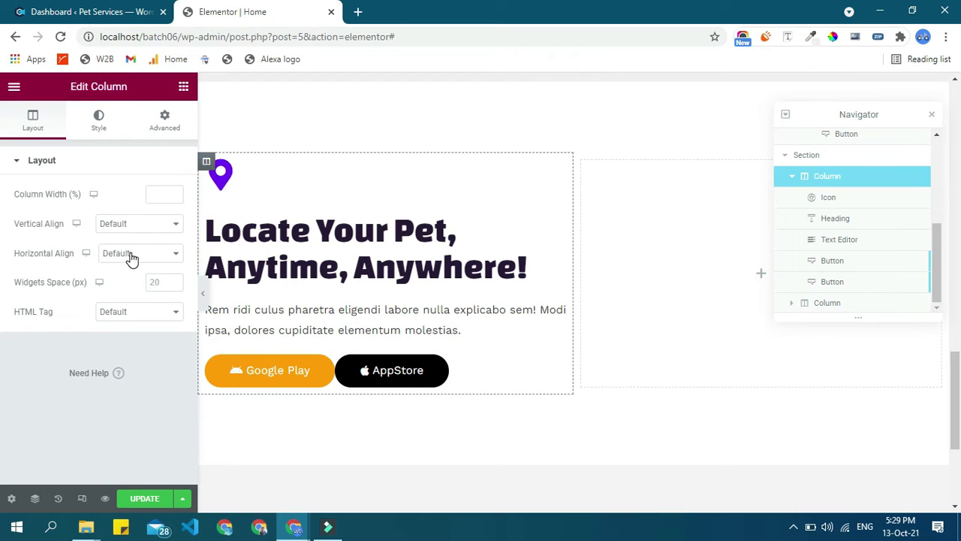
left_click(131, 257)
left_click(132, 292)
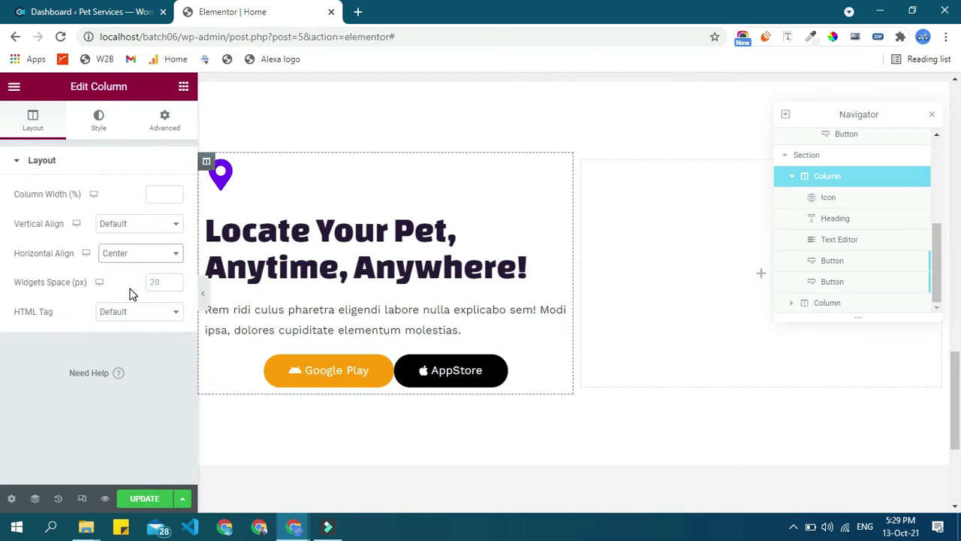
left_click(148, 259)
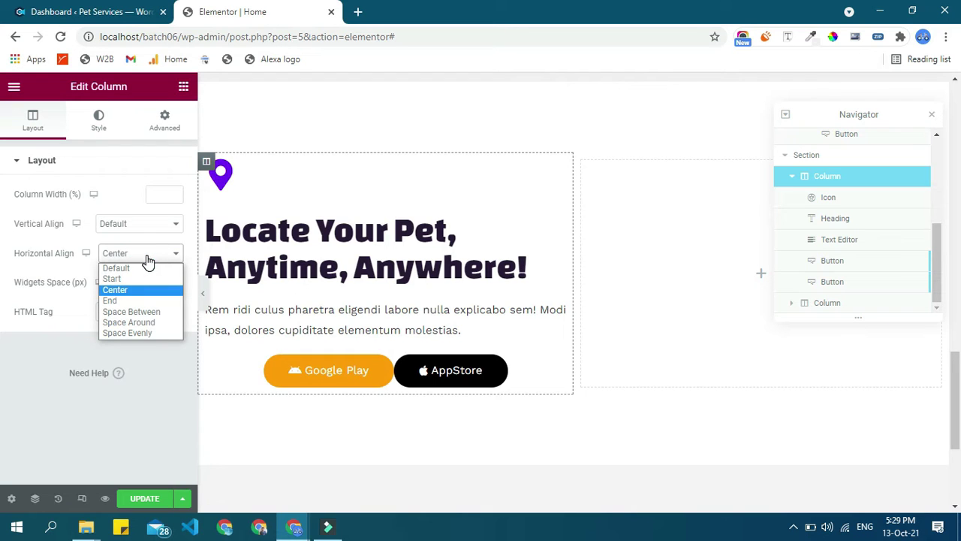
left_click(143, 224)
left_click(136, 218)
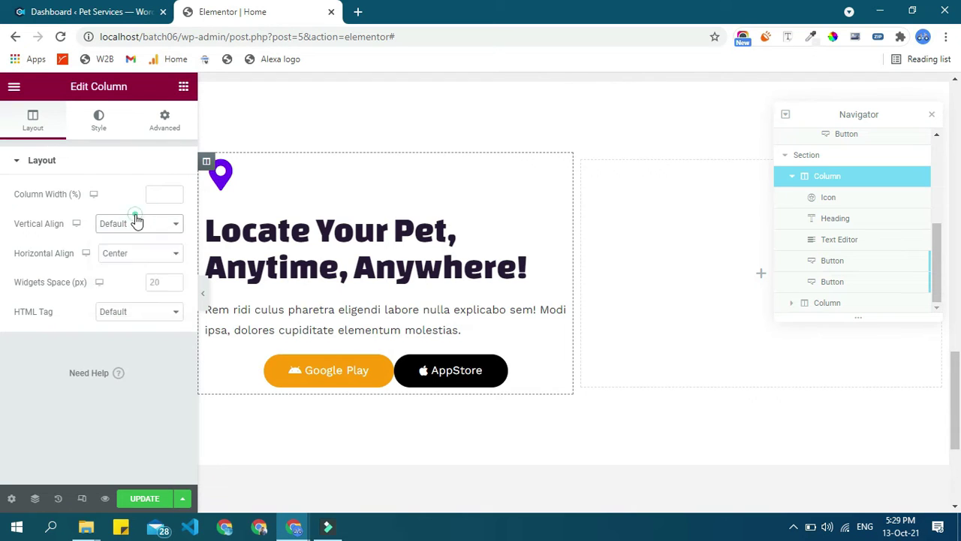
left_click(132, 258)
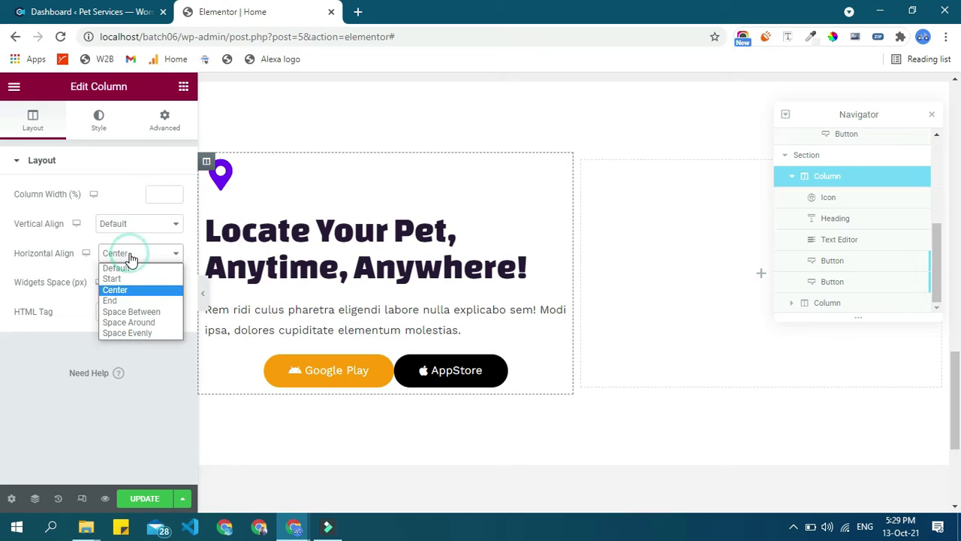
left_click(129, 308)
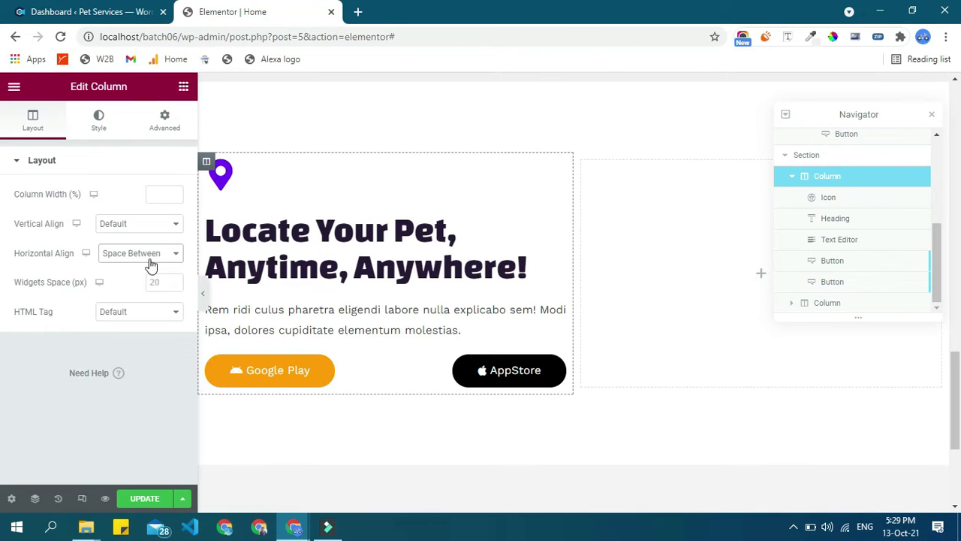
Step: Try Space Around and Space Evenly as the store buttons column's horizontal alignment, and set it to Start
left_click(150, 263)
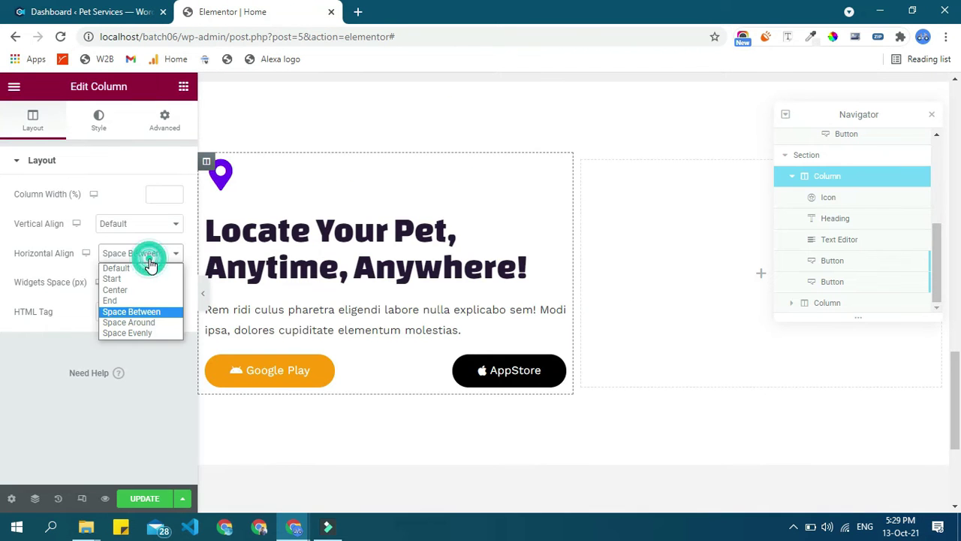
left_click(138, 323)
left_click(139, 256)
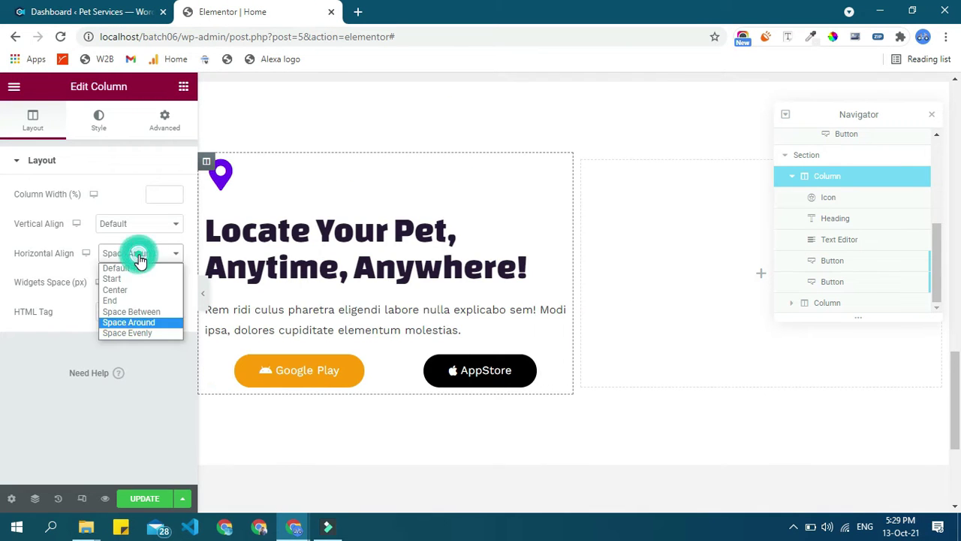
left_click(129, 333)
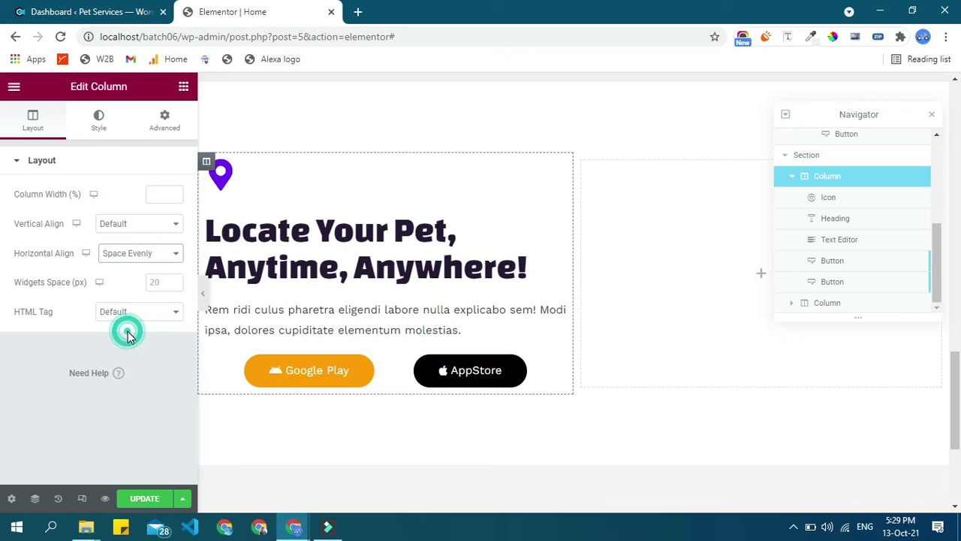
left_click(129, 254)
left_click(128, 281)
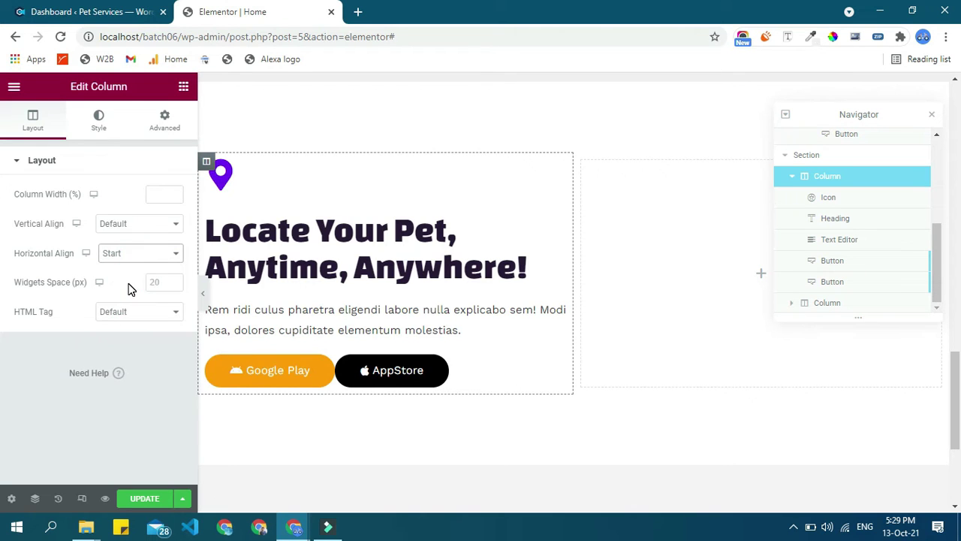
Step: Compare the button spacing with the reference page and set the AppStore button's left margin to 50 px
key("alt+Tab")
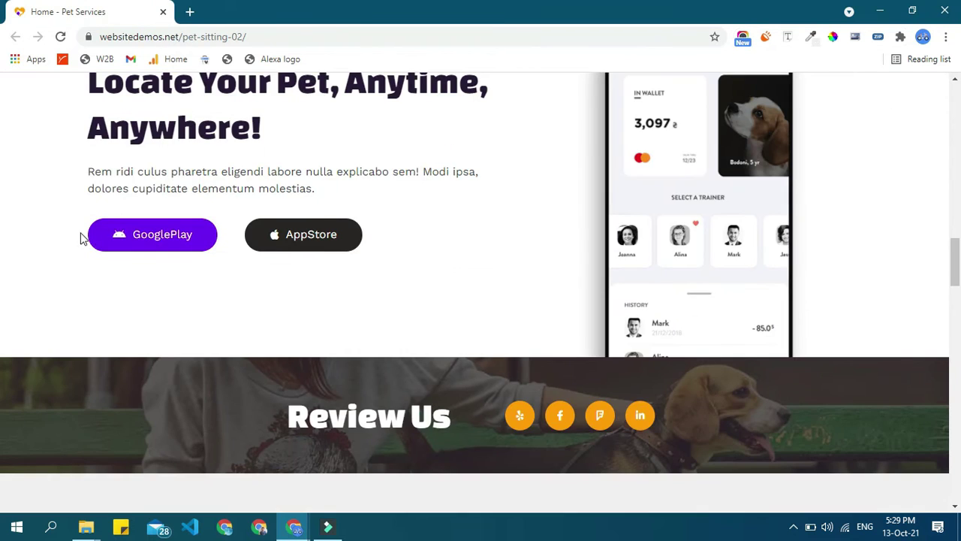
key("alt+Tab")
left_click(201, 293)
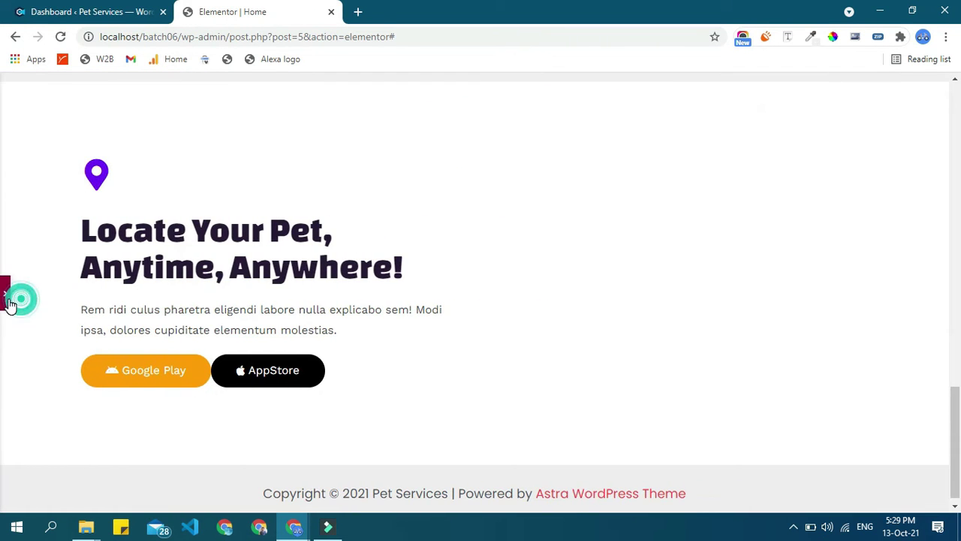
left_click(7, 294)
left_click(441, 367)
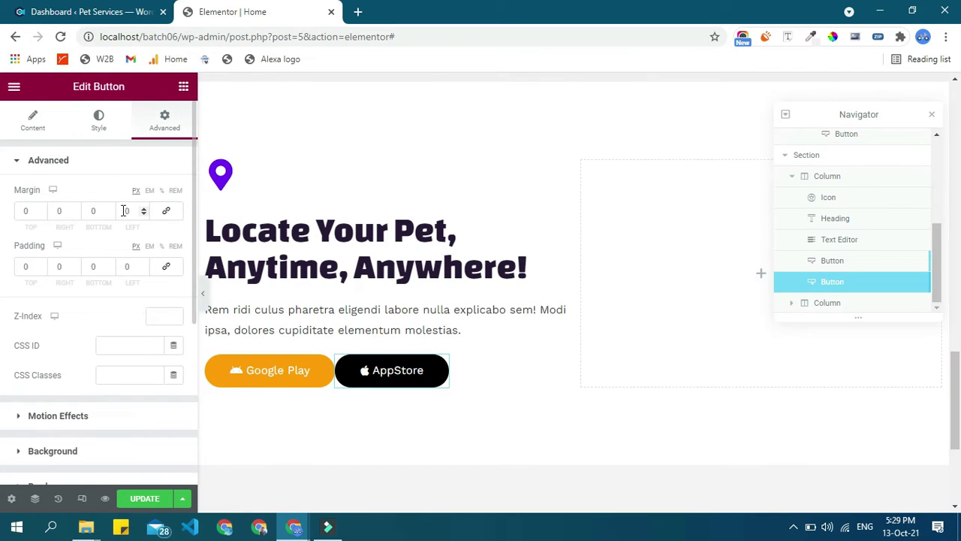
left_click(124, 210)
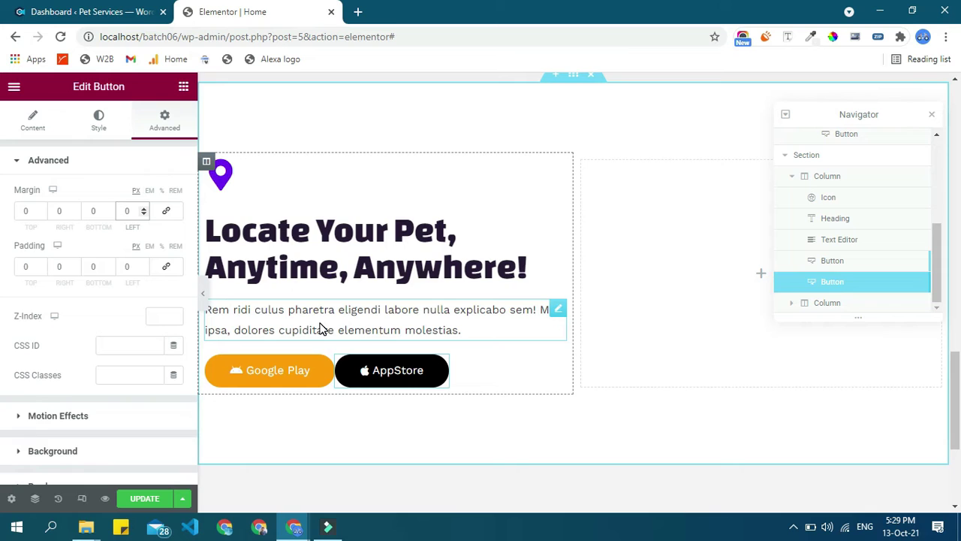
type("5")
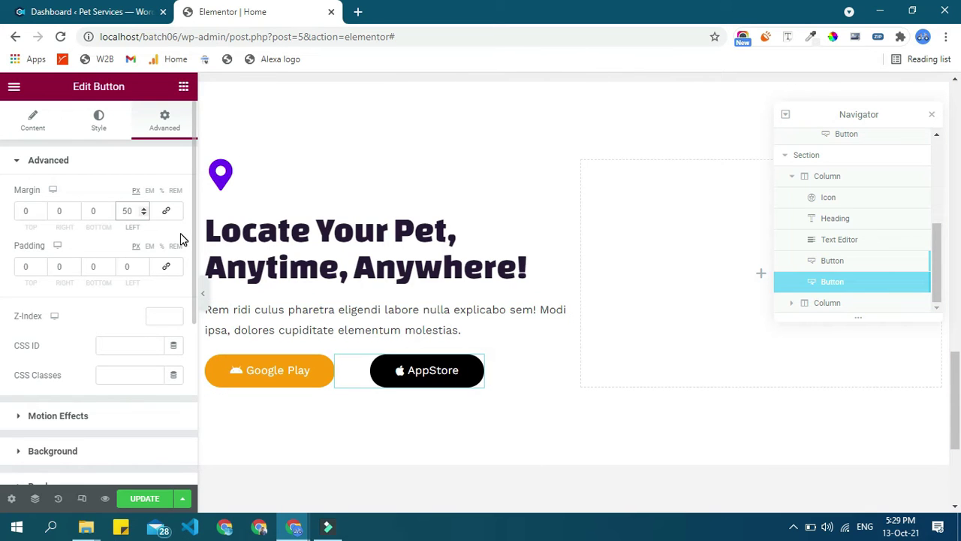
Step: Add an Image widget to the empty column and insert the phone app mockup from the media library
left_click_drag(858, 114, 373, 173)
left_click(762, 277)
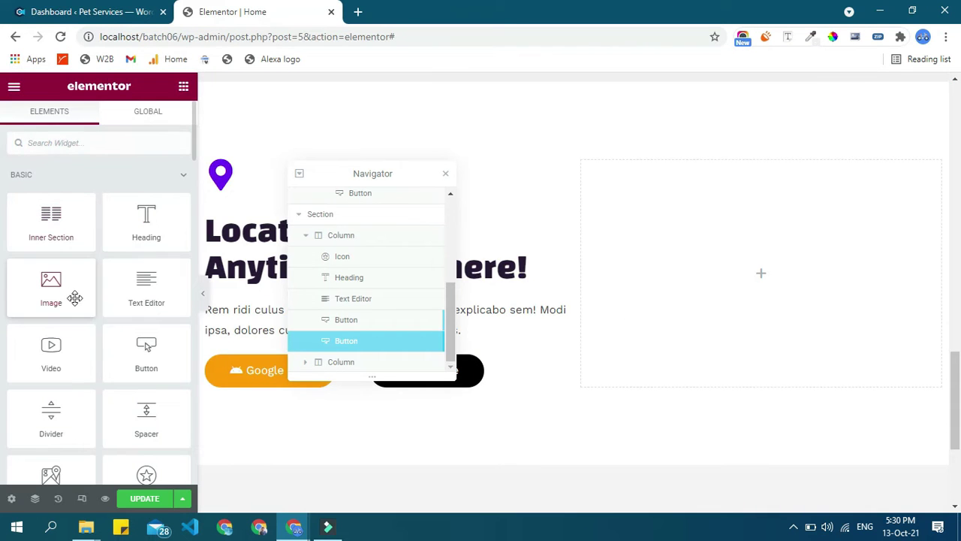
left_click_drag(75, 298, 760, 257)
left_click(118, 256)
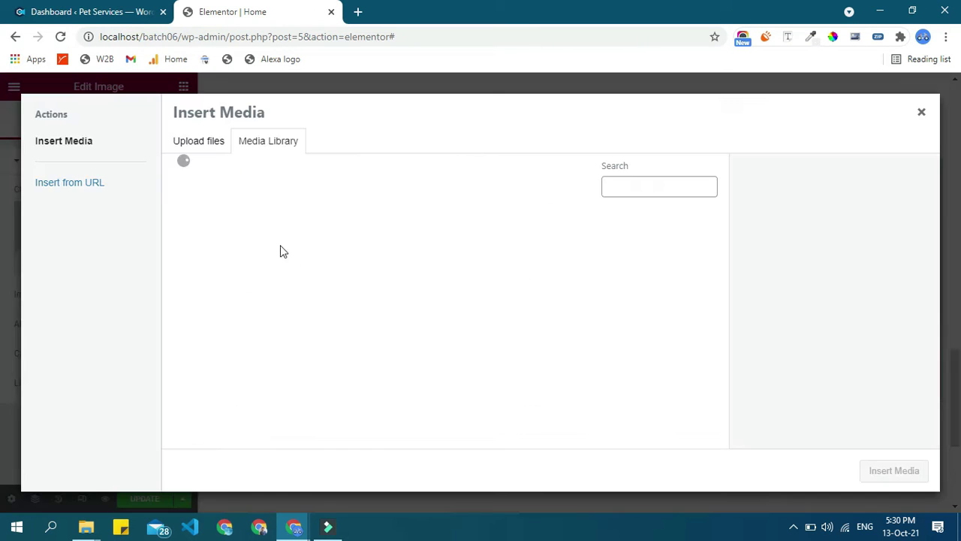
scroll(420, 310, "down", 3)
scroll(419, 309, "down", 4)
left_click(420, 308)
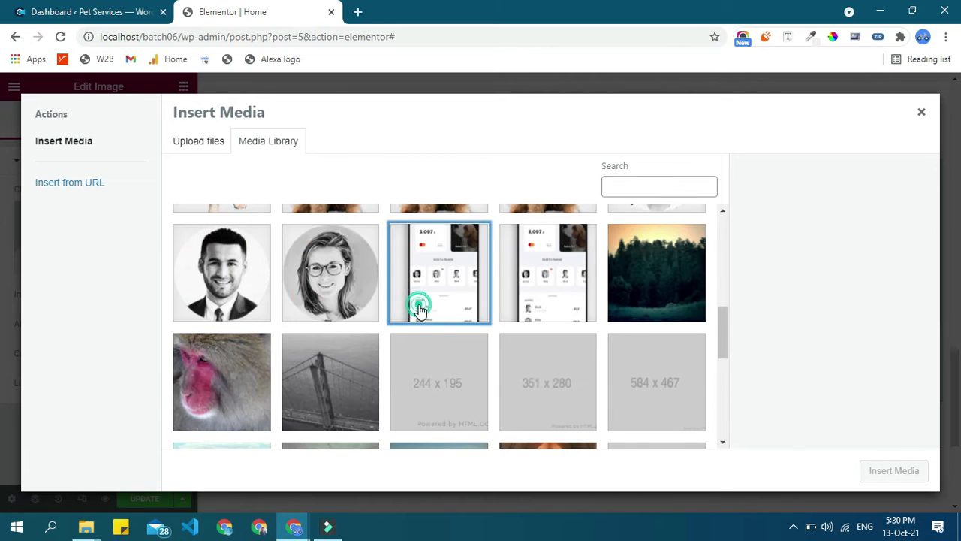
left_click(894, 471)
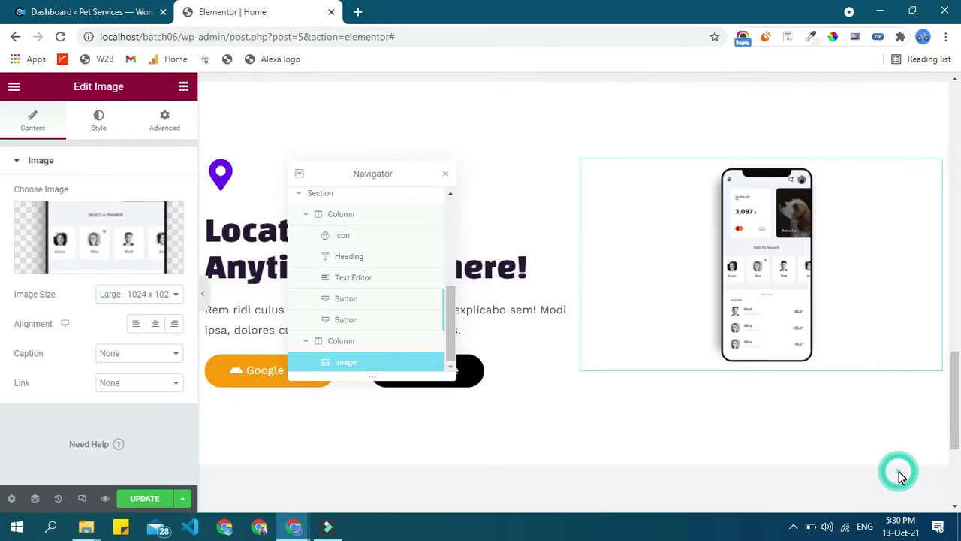
Step: Compare the phone image with the reference page and set its image size to Full
key("alt+Tab")
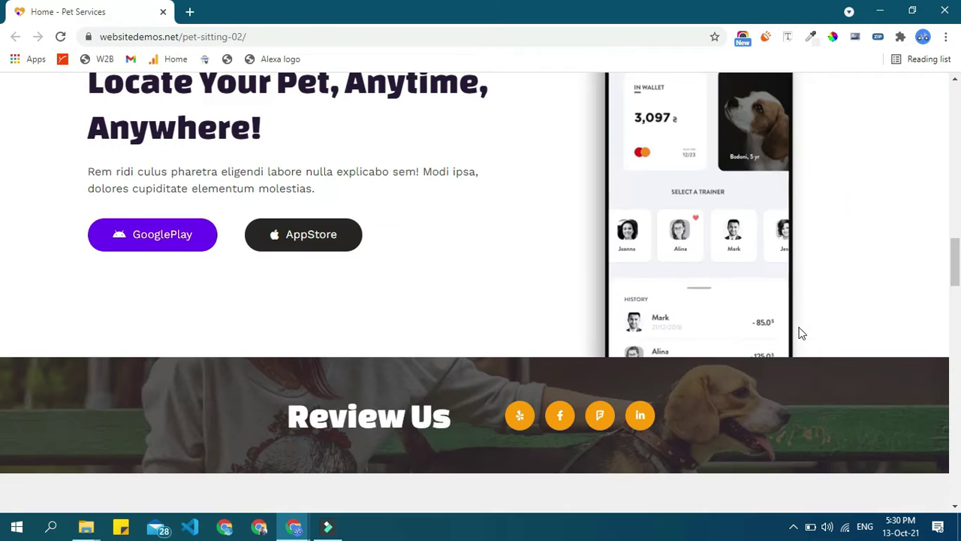
scroll(902, 305, "down", 2)
key("alt+Tab")
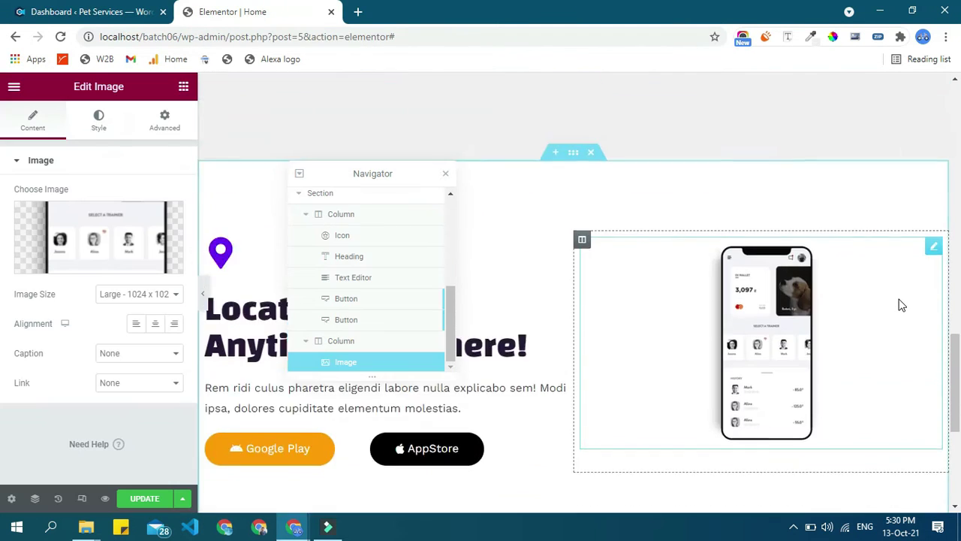
left_click(117, 295)
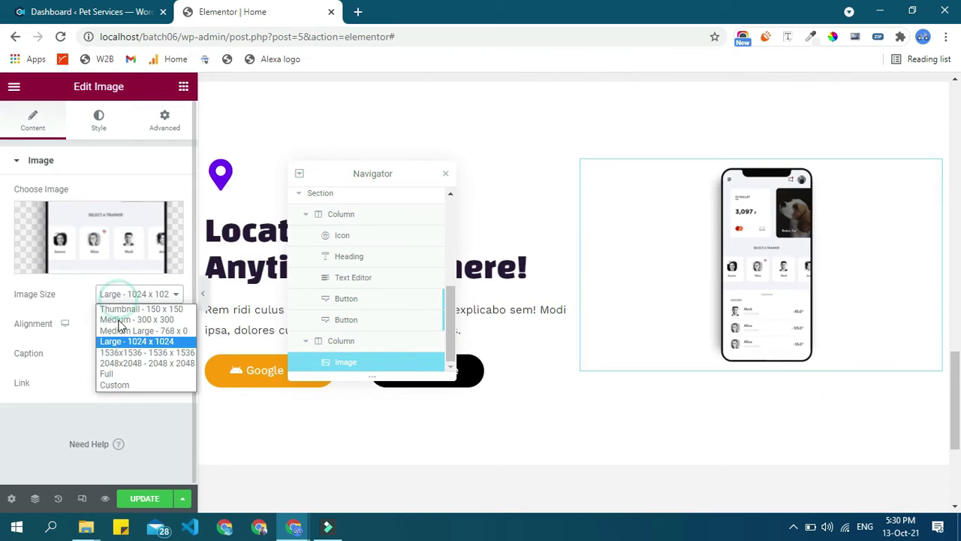
left_click(113, 373)
Step: Try 100% and 90% as the phone image's width, and clear the width value
left_click(107, 120)
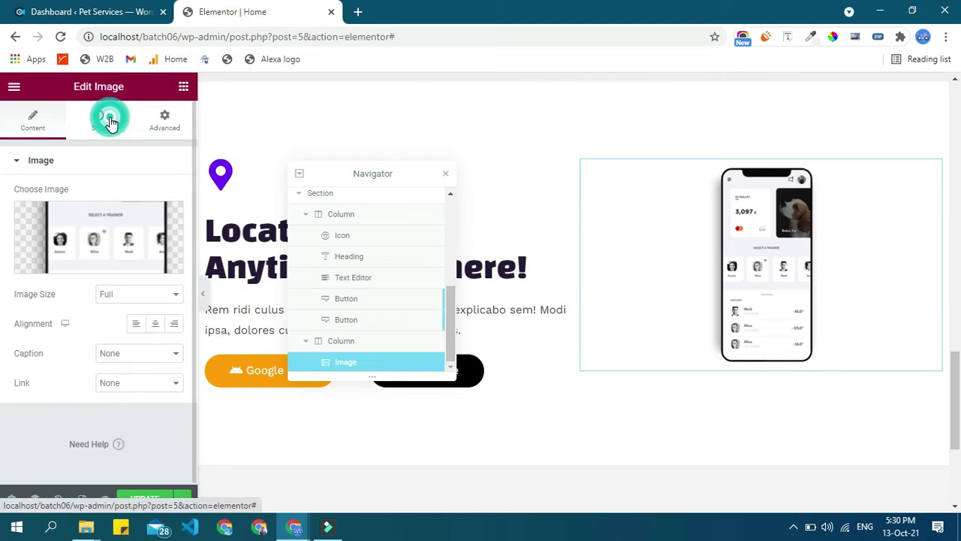
left_click_drag(18, 213, 173, 218)
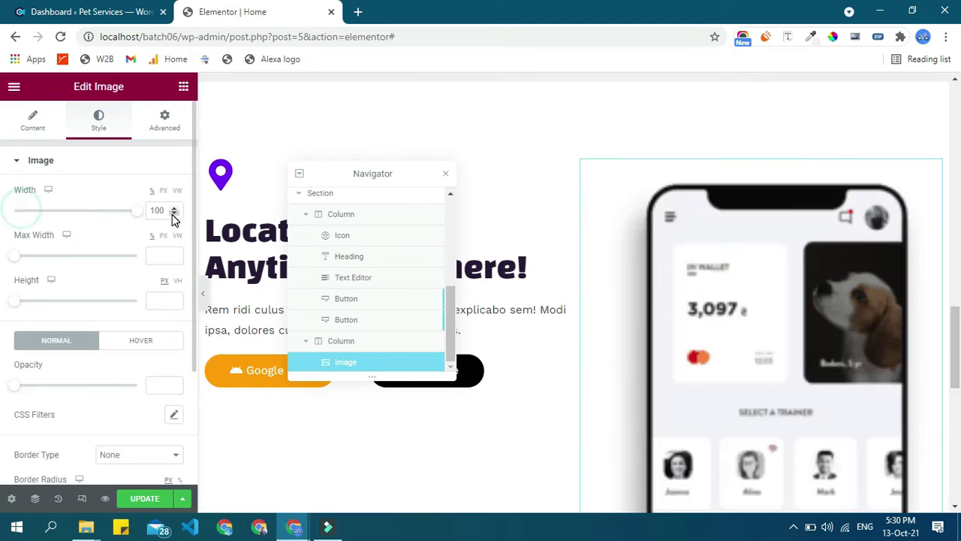
scroll(682, 249, "down", 4)
scroll(680, 244, "up", 3)
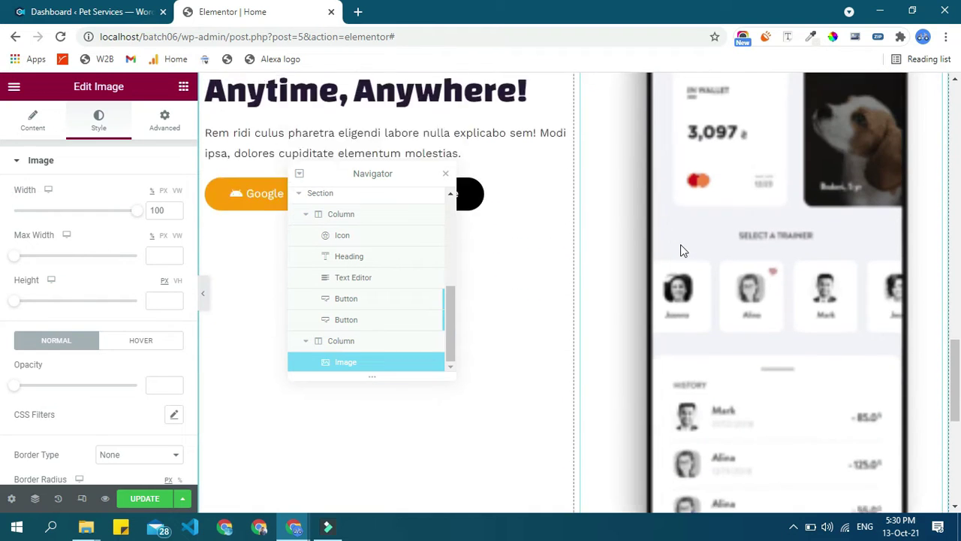
left_click_drag(143, 214, 130, 220)
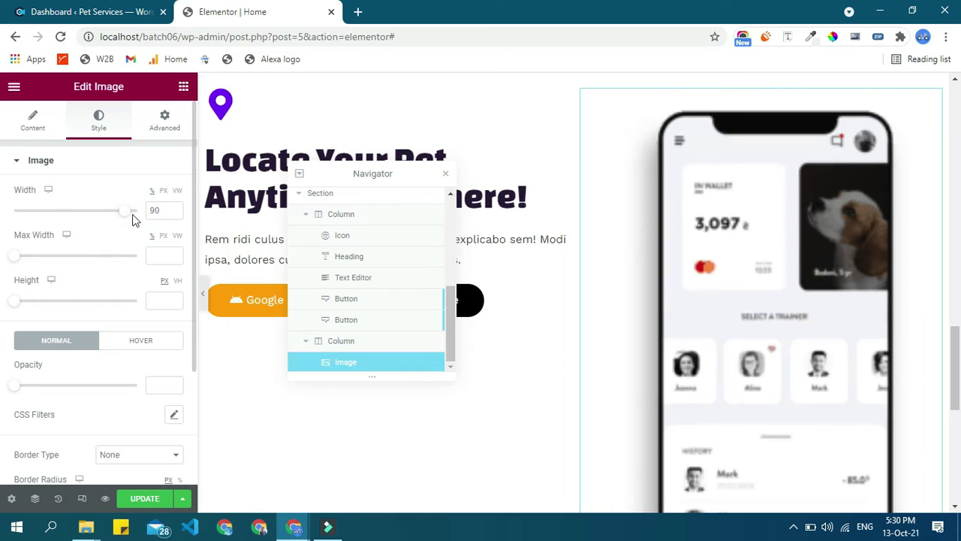
double_click(154, 212)
key("BackSpace")
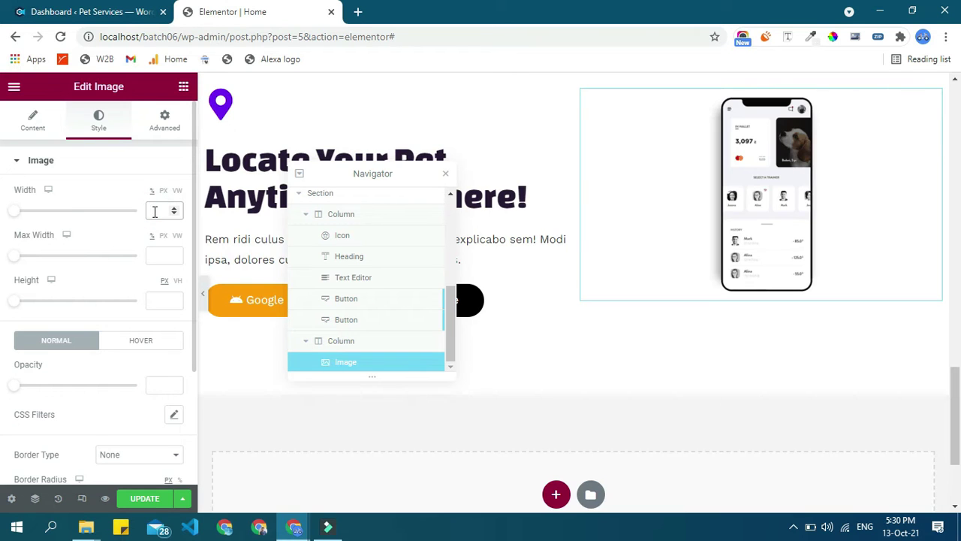
Step: Set the phone image's positioning width to Inline (auto)
left_click(166, 121)
scroll(128, 264, "down", 4)
left_click(109, 287)
left_click(109, 251)
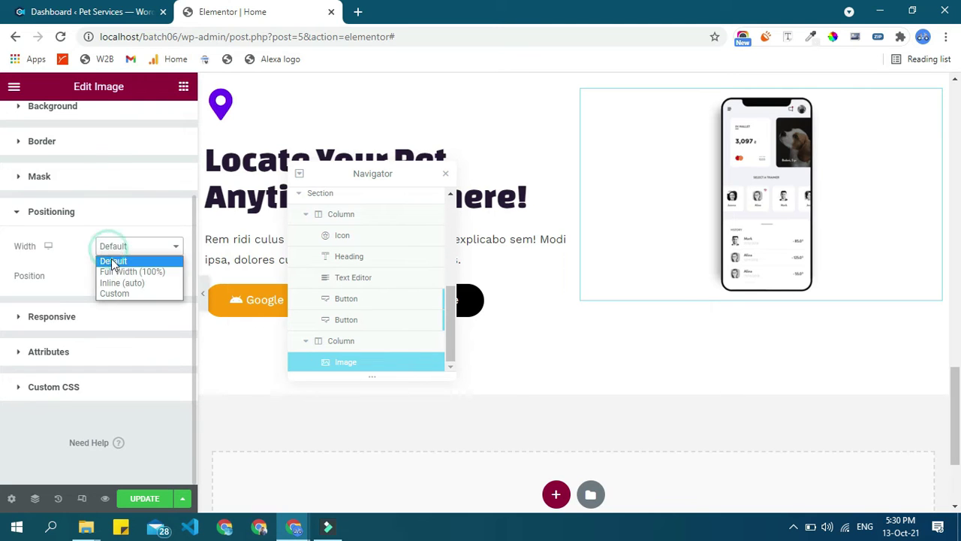
left_click(117, 281)
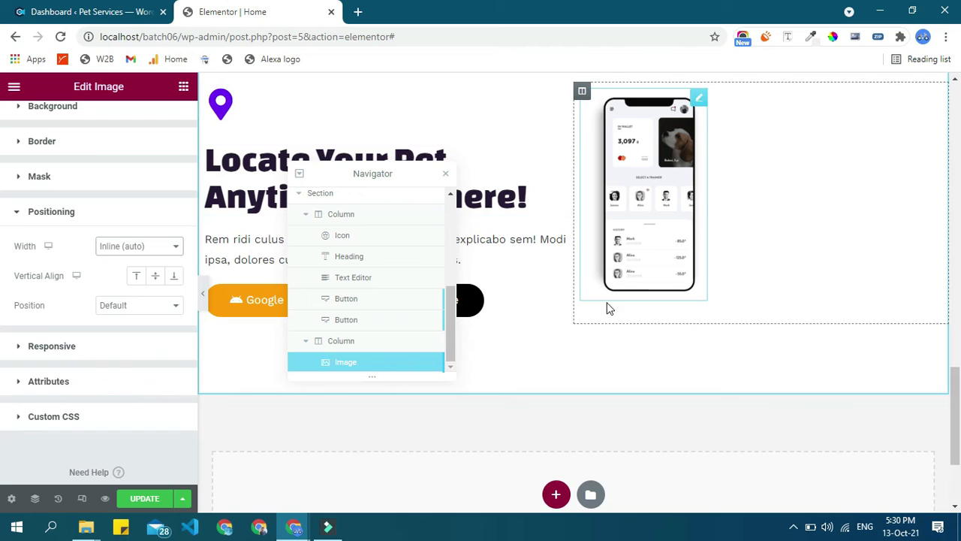
Step: Set the phone image column's vertical alignment to Middle and its horizontal alignment to Center
left_click(582, 93)
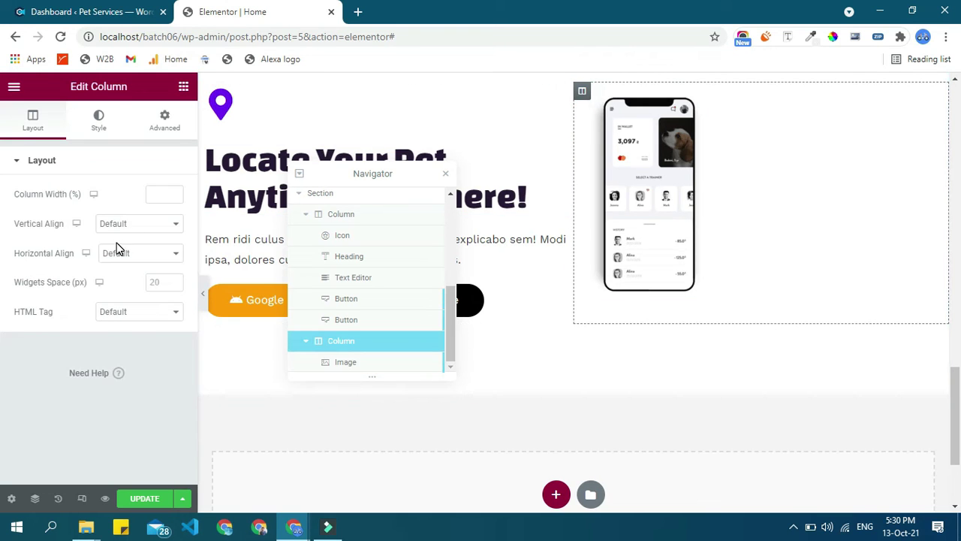
left_click(131, 225)
left_click(125, 260)
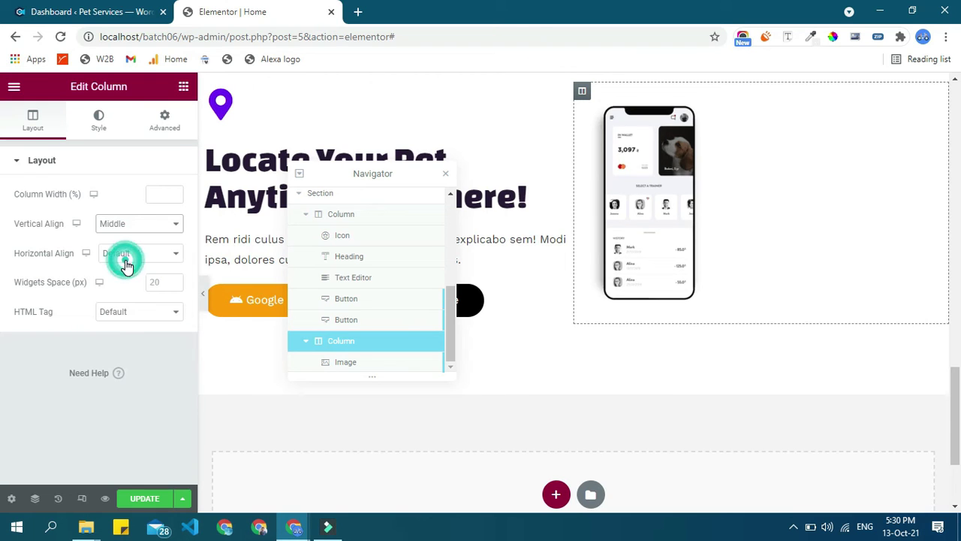
left_click(126, 255)
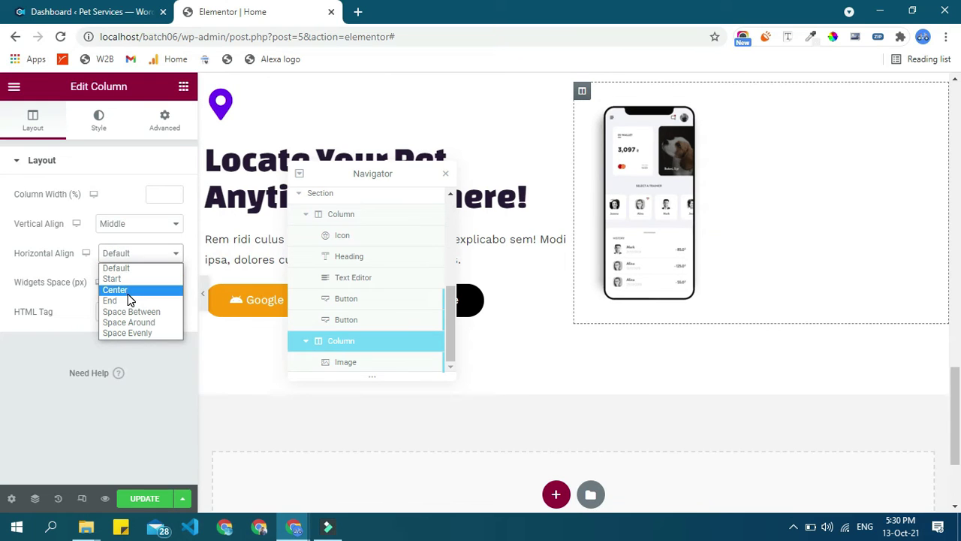
left_click(128, 294)
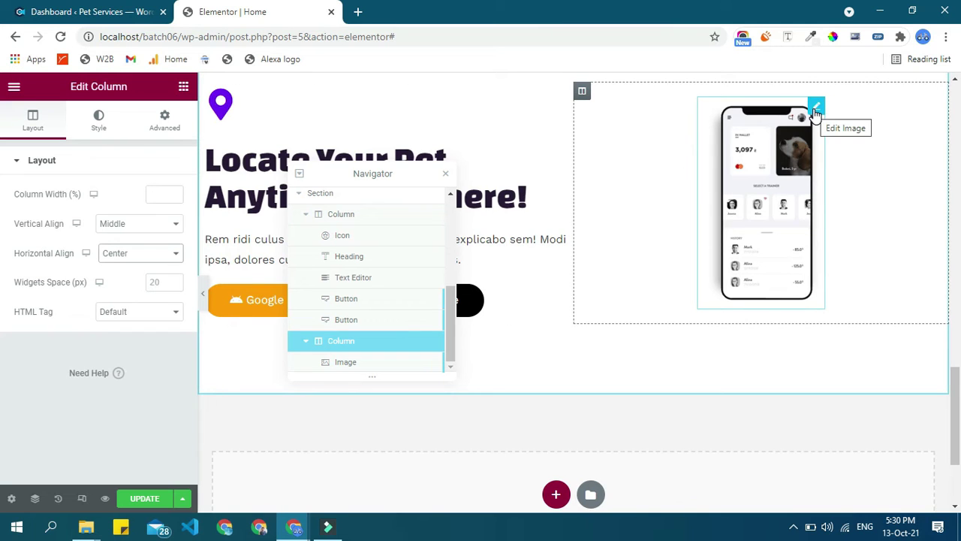
Step: Change the phone image's positioning width to Custom, with percent as the custom width unit
left_click(815, 110)
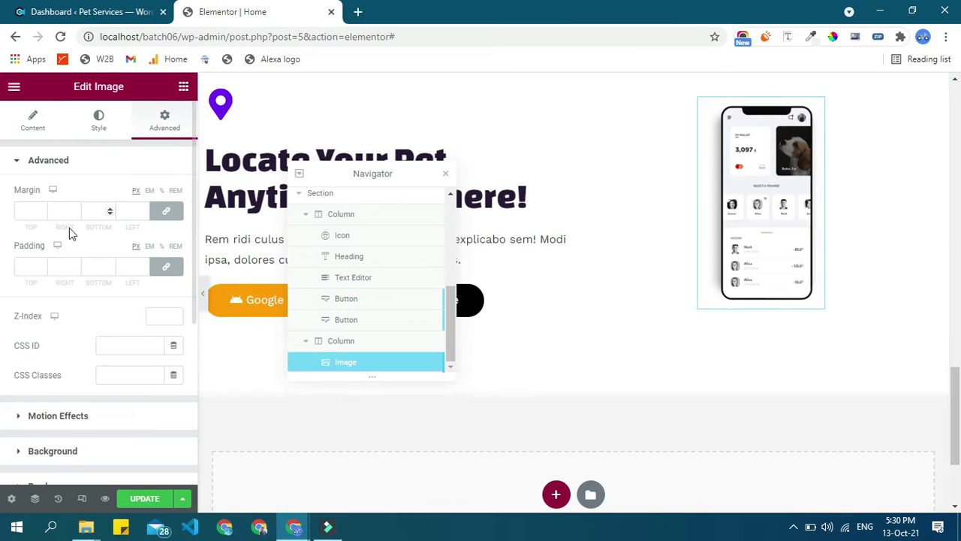
scroll(60, 300, "down", 4)
left_click(84, 292)
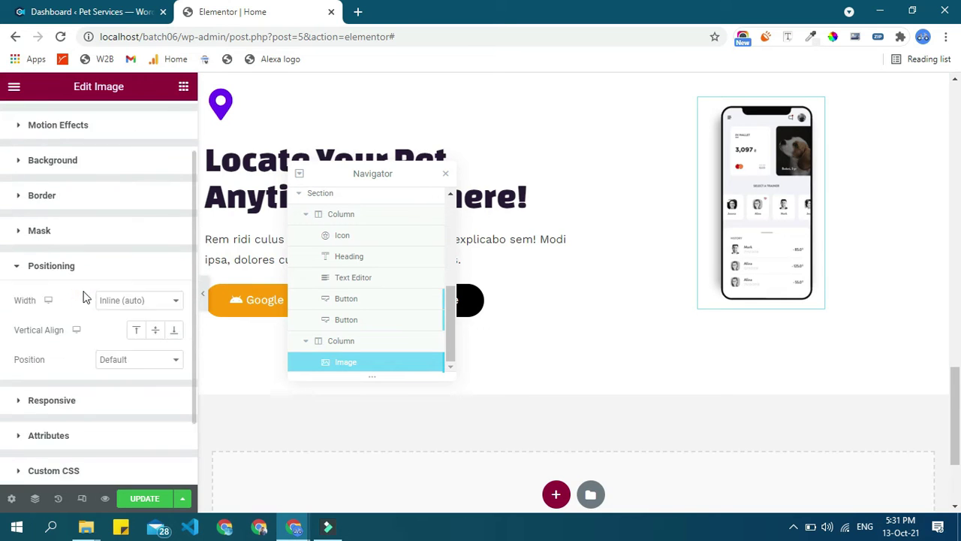
scroll(98, 278, "down", 1)
left_click(121, 233)
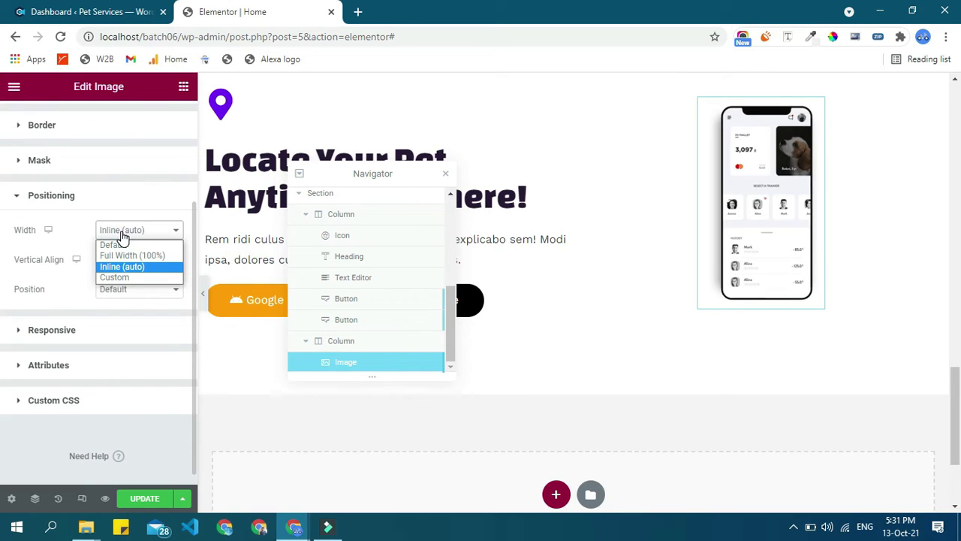
left_click(121, 276)
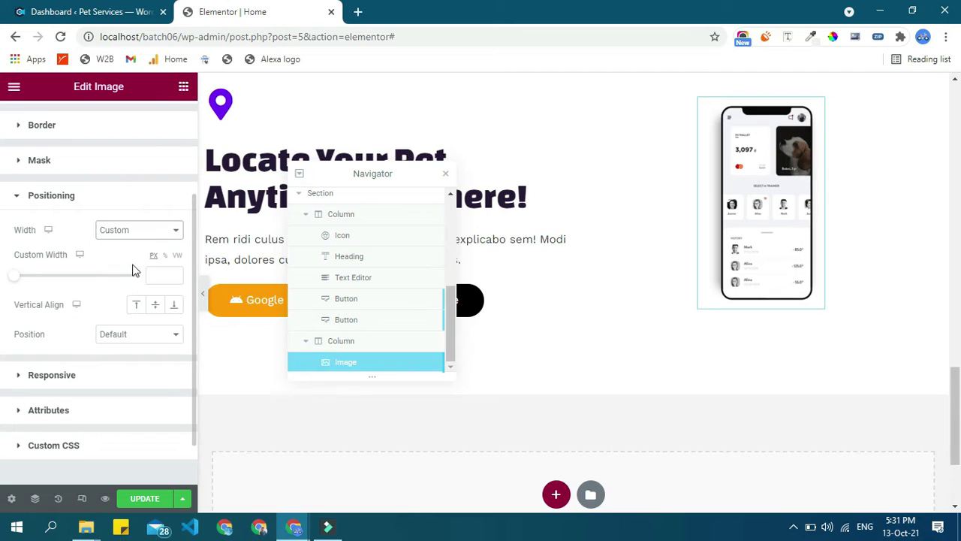
left_click(166, 259)
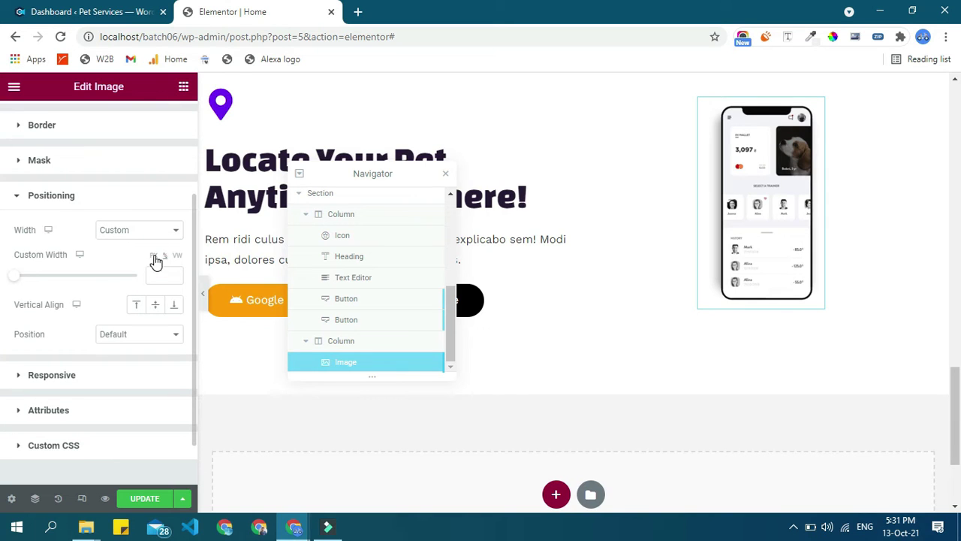